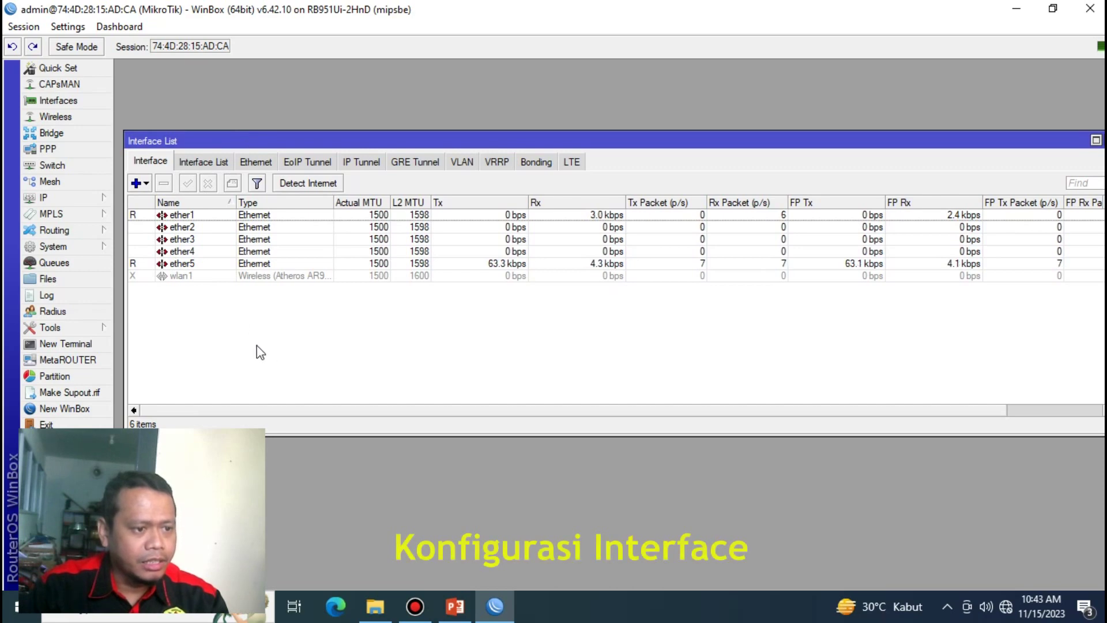
Rename the ether1 Ethernet interface as ether1-internet and save the change.
left_click(179, 218)
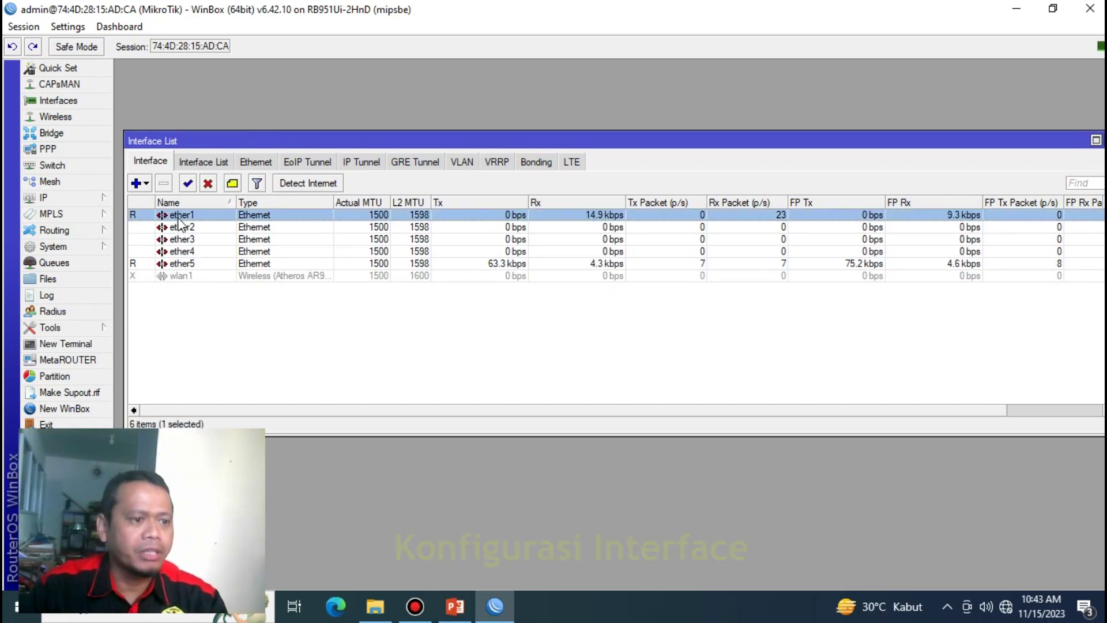
double_click(181, 221)
left_click(572, 194)
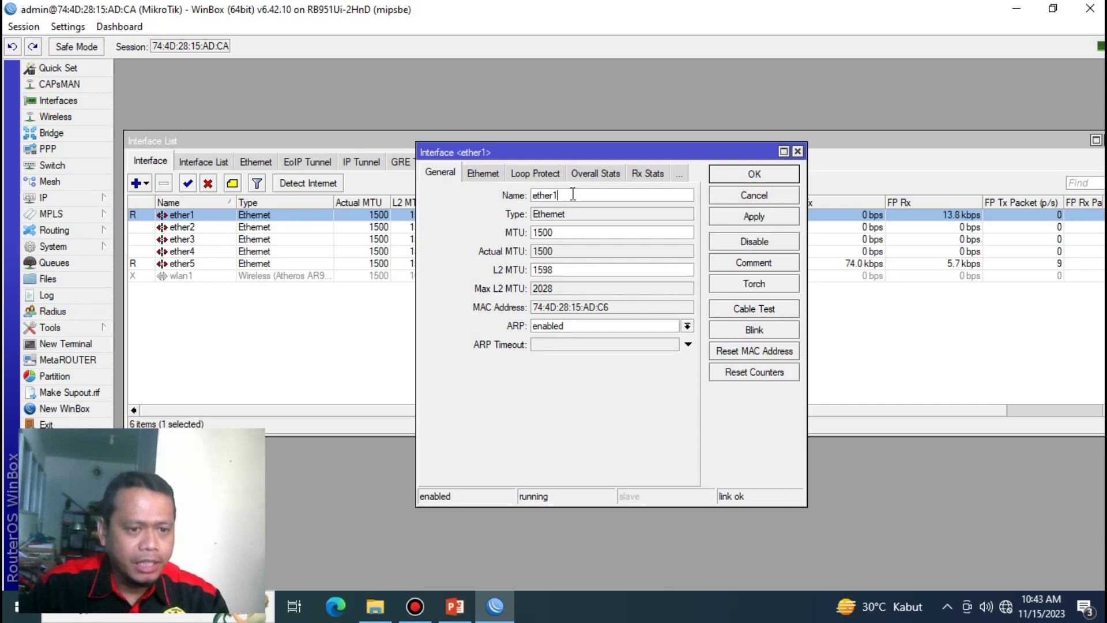
type("-internet")
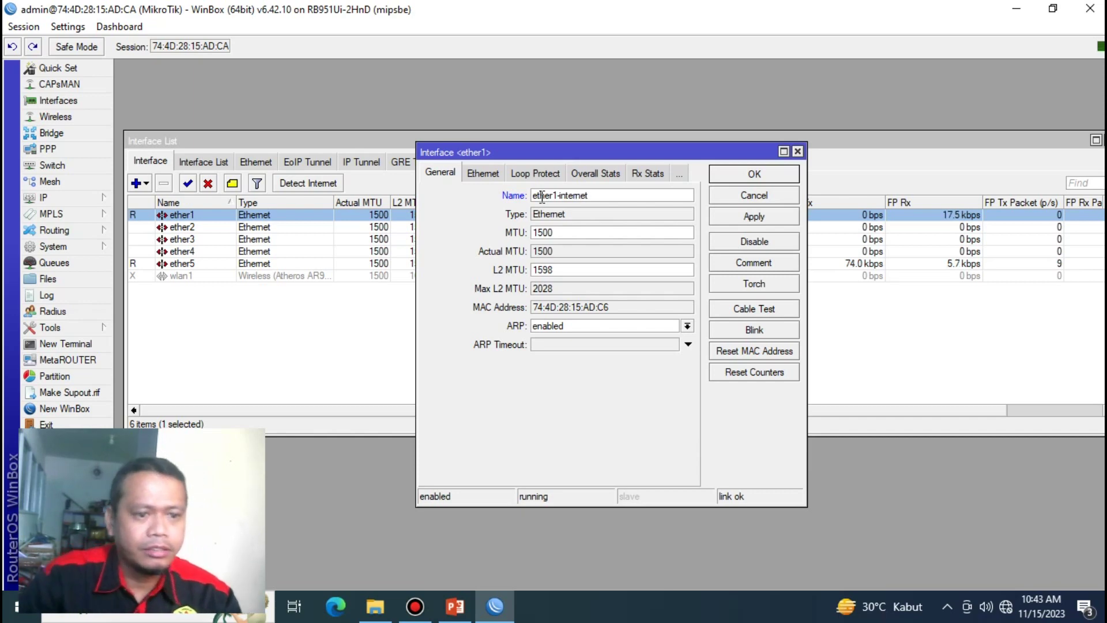
left_click(770, 178)
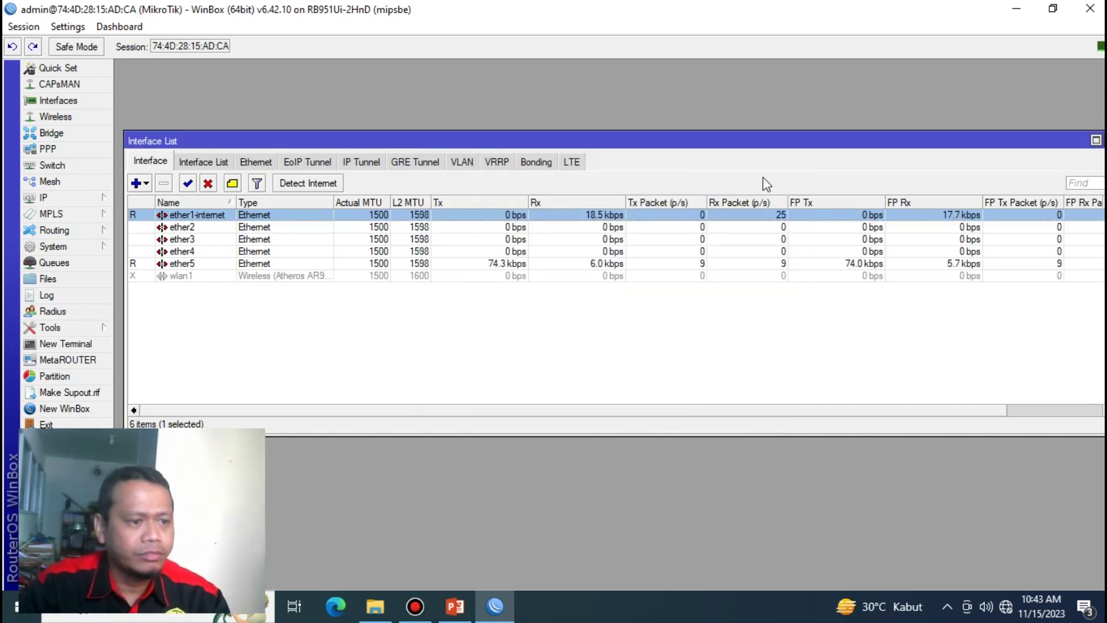
Rename the ether2 Ethernet interface as ether2-vlan and save the change.
left_click(222, 360)
double_click(187, 227)
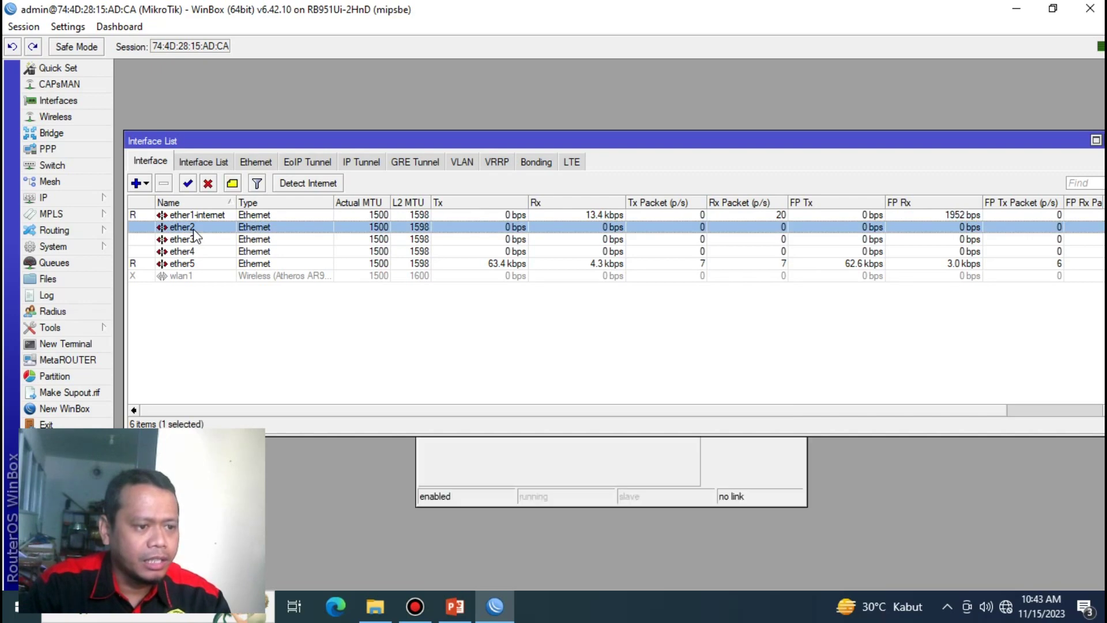
left_click(574, 196)
type("-vlan")
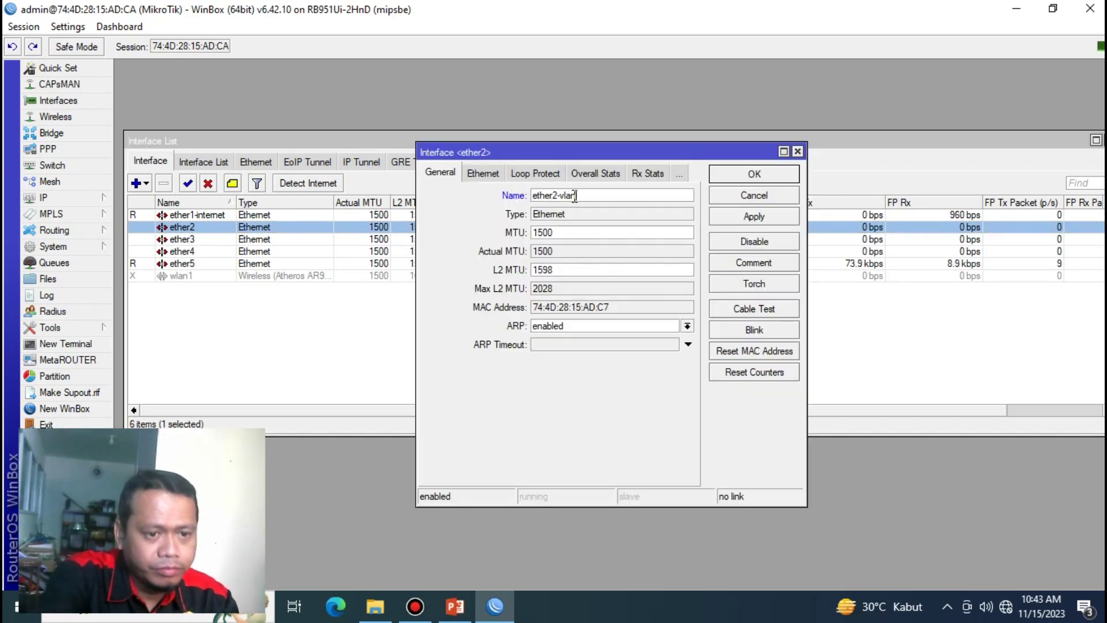
left_click(767, 175)
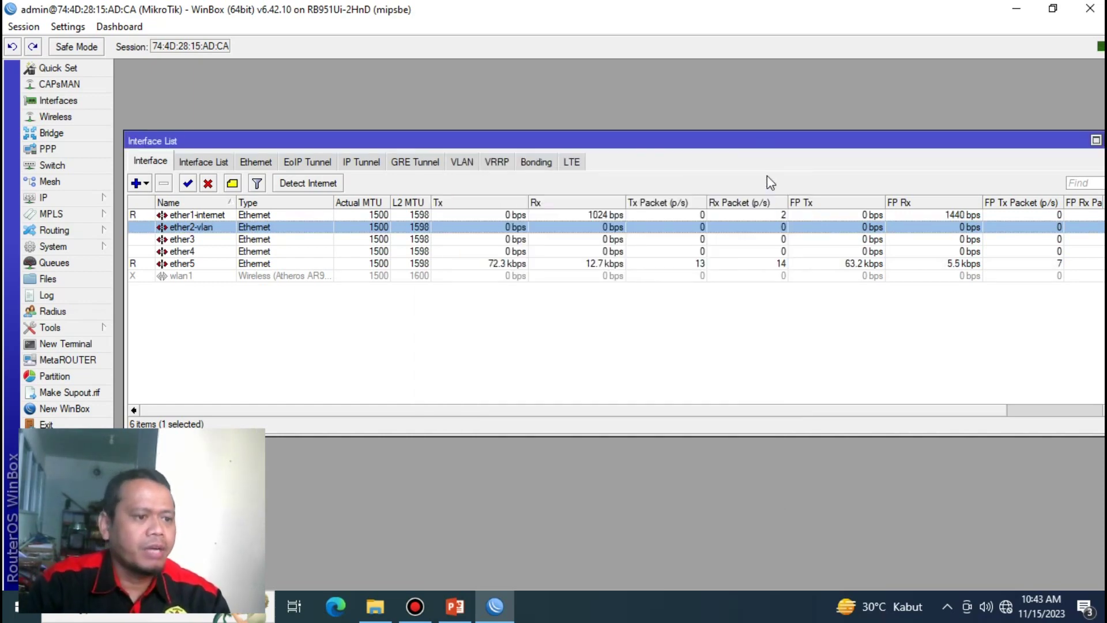
Rename the ether5 Ethernet interface as ether5-console and save the change.
double_click(192, 265)
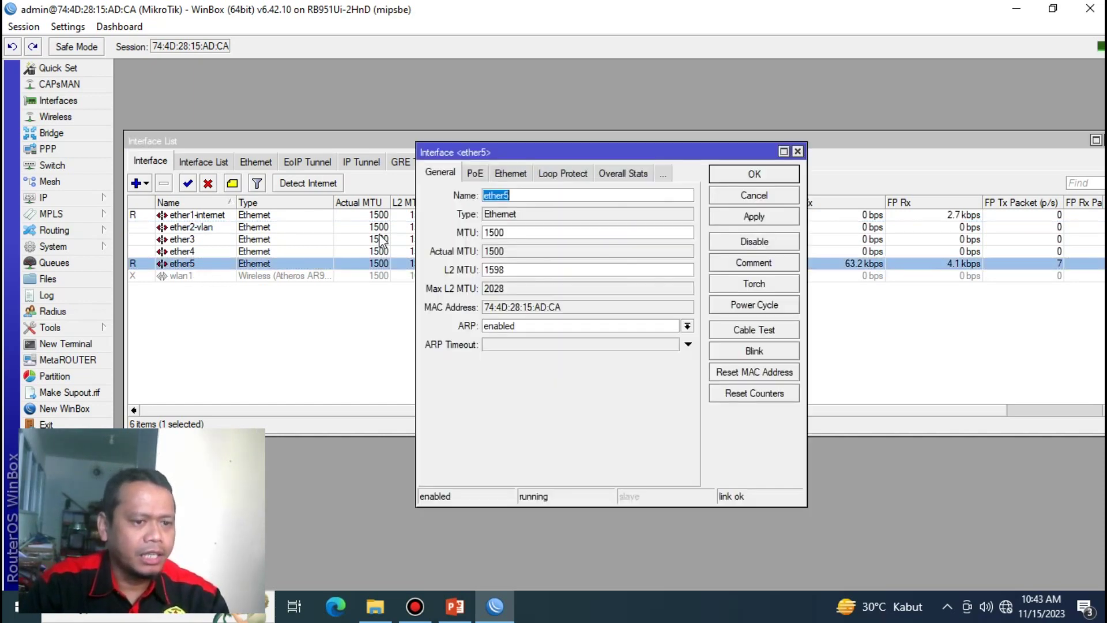
left_click(541, 195)
type("-co")
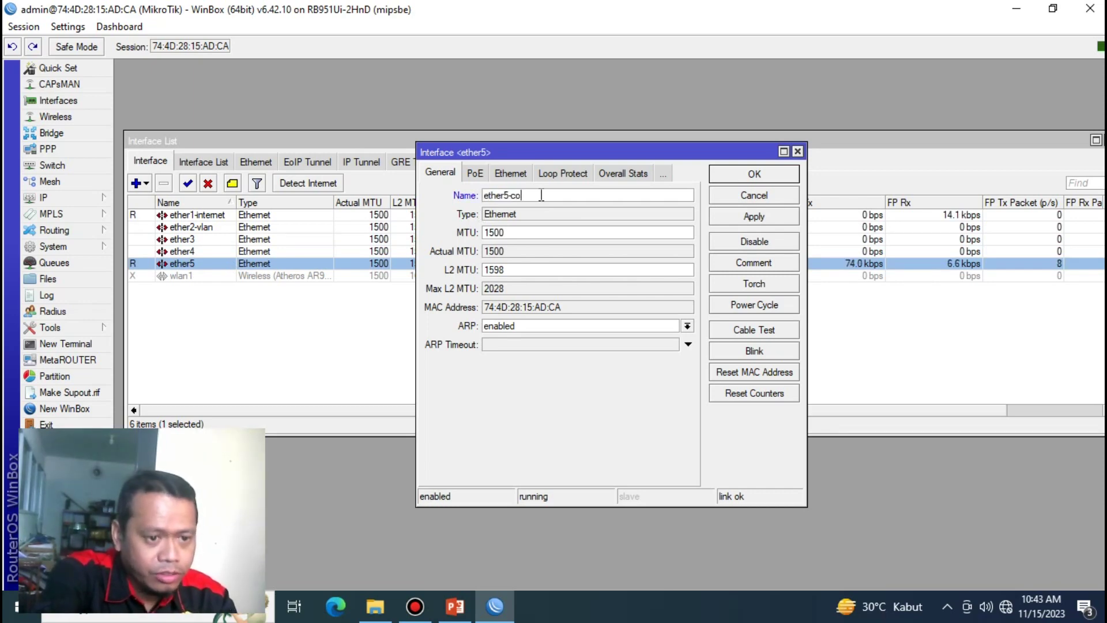
type("nsole")
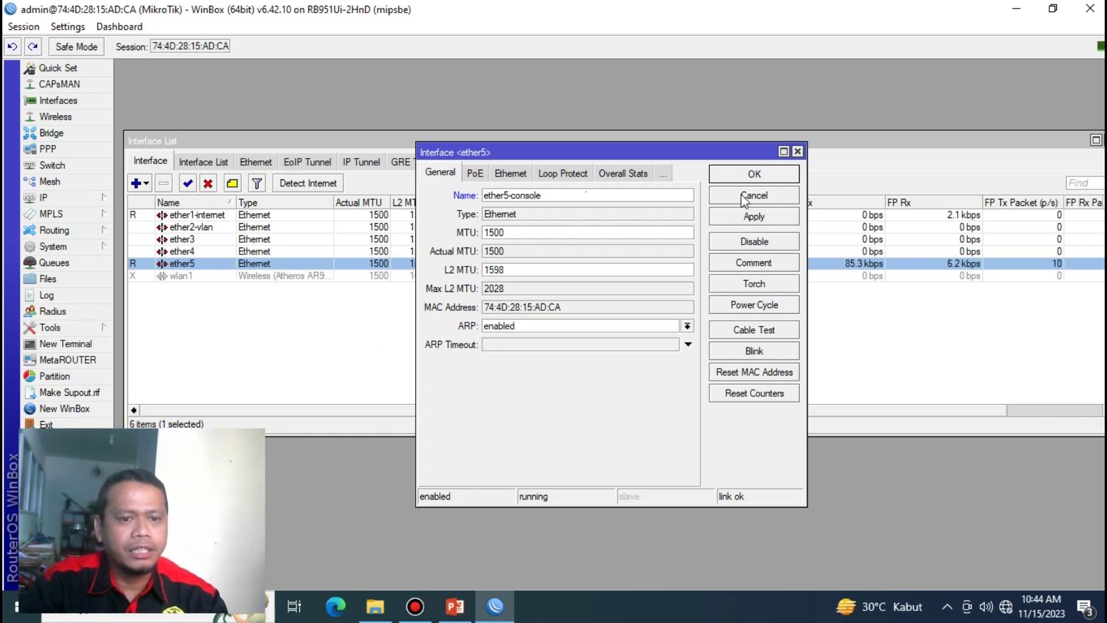
left_click(753, 174)
left_click(368, 347)
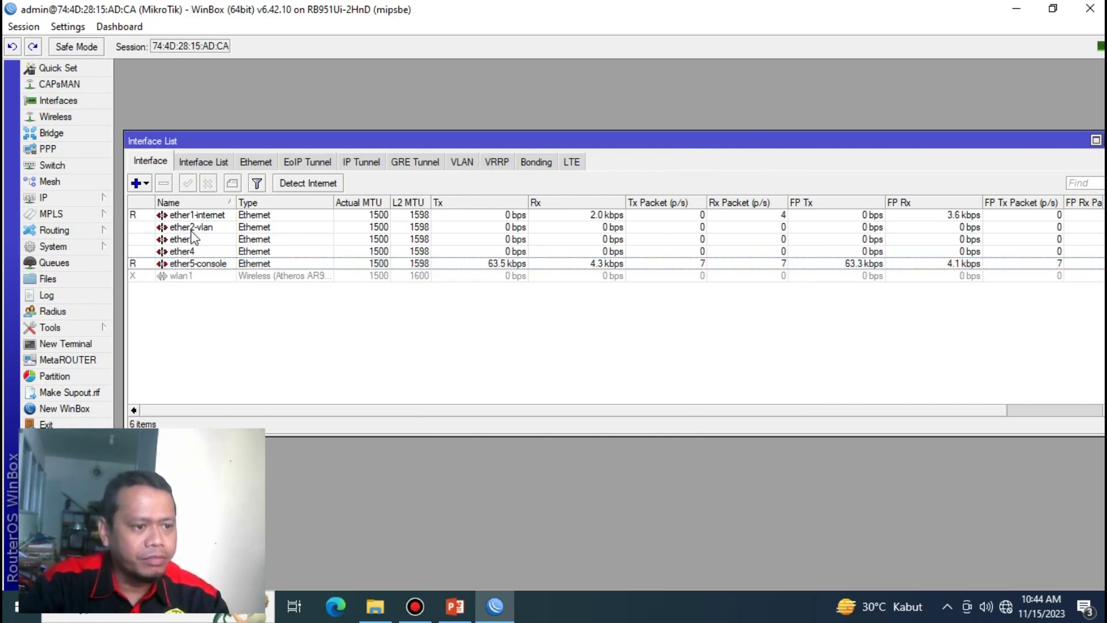
Create a VLAN interface named vlan10 with VLAN ID 10 on the ether2-vlan interface.
left_click(461, 163)
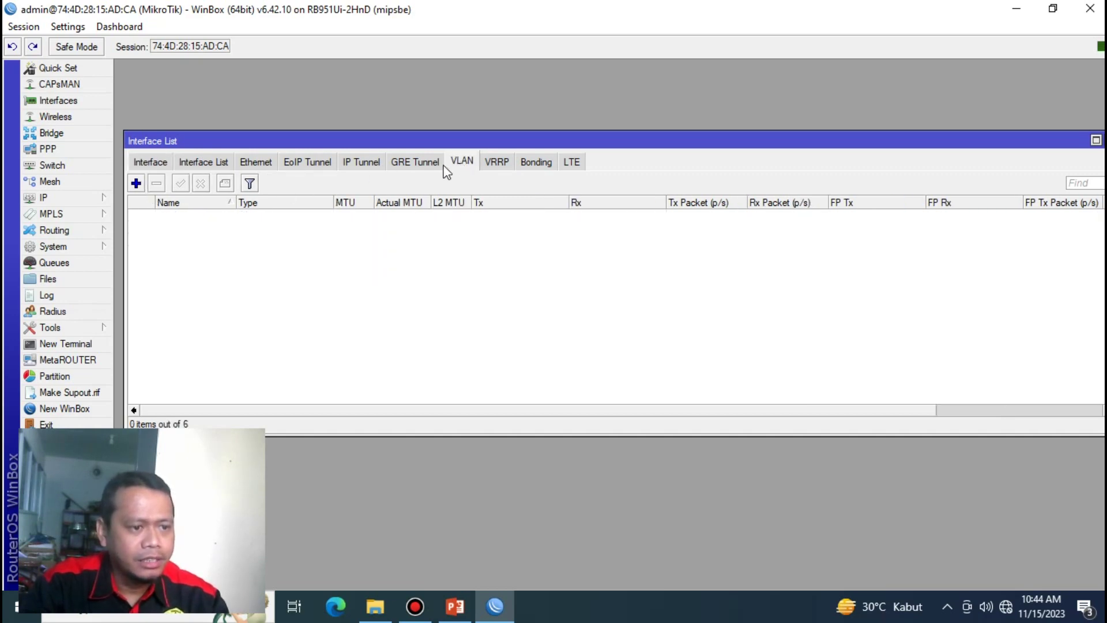
left_click(136, 183)
left_click(540, 195)
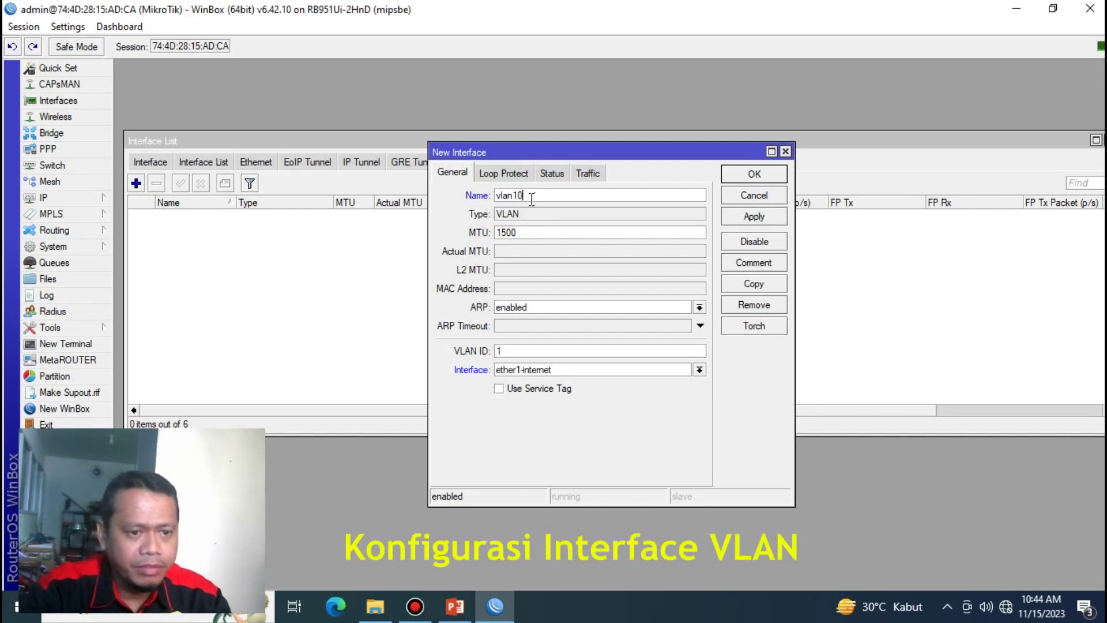
type("0")
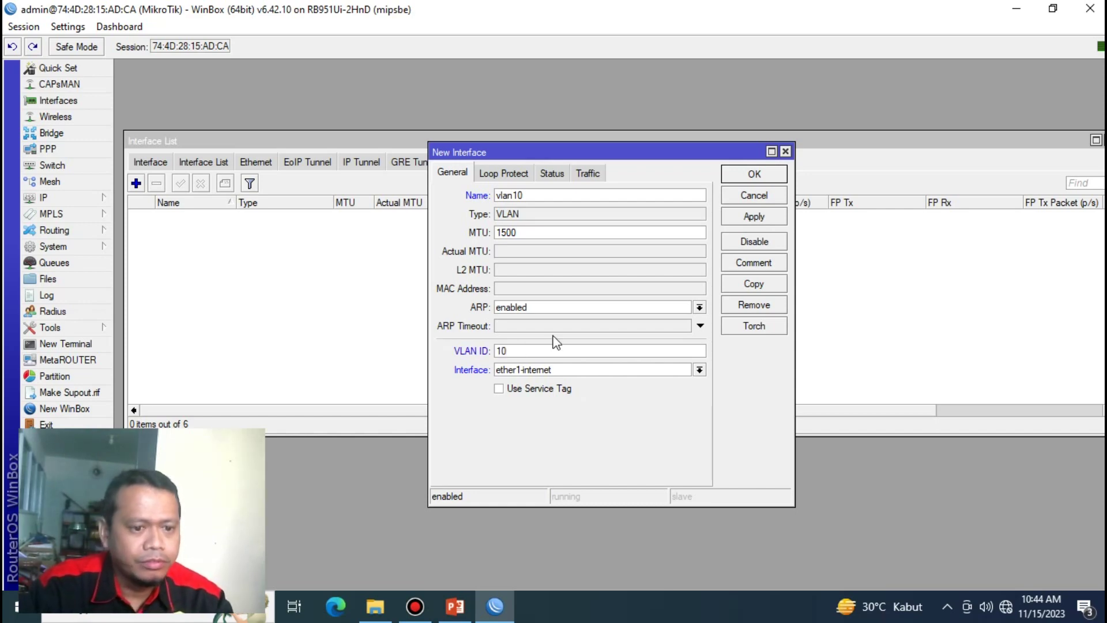
left_click(543, 371)
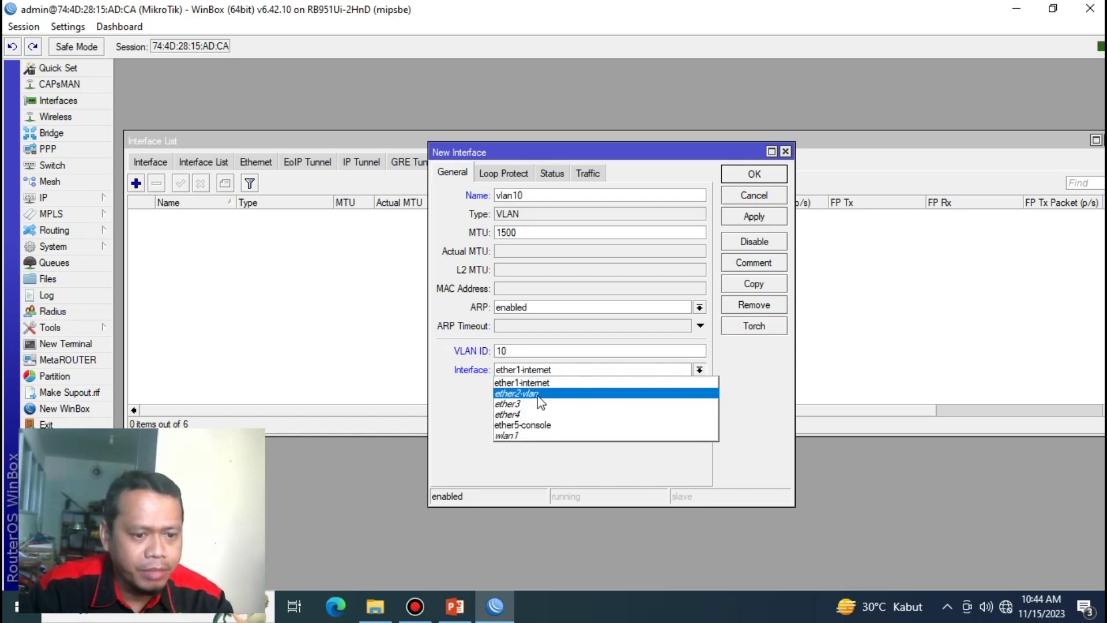
left_click(539, 394)
left_click(754, 175)
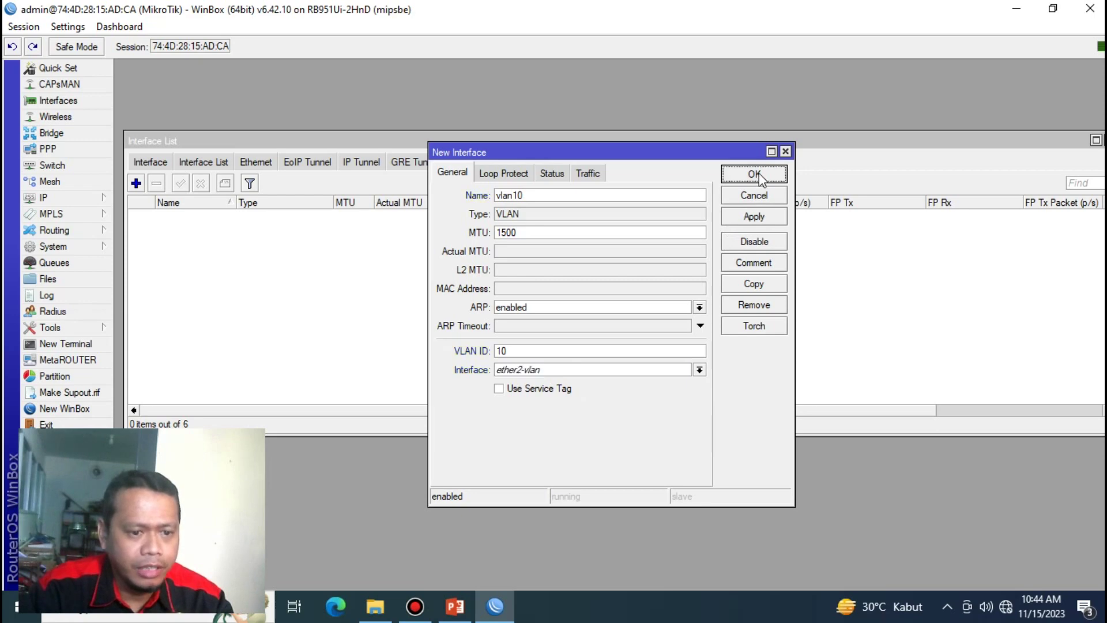
Create a second VLAN interface named vlan20 with VLAN ID 20 on ether2-vlan, and return to the full interface list.
left_click(136, 183)
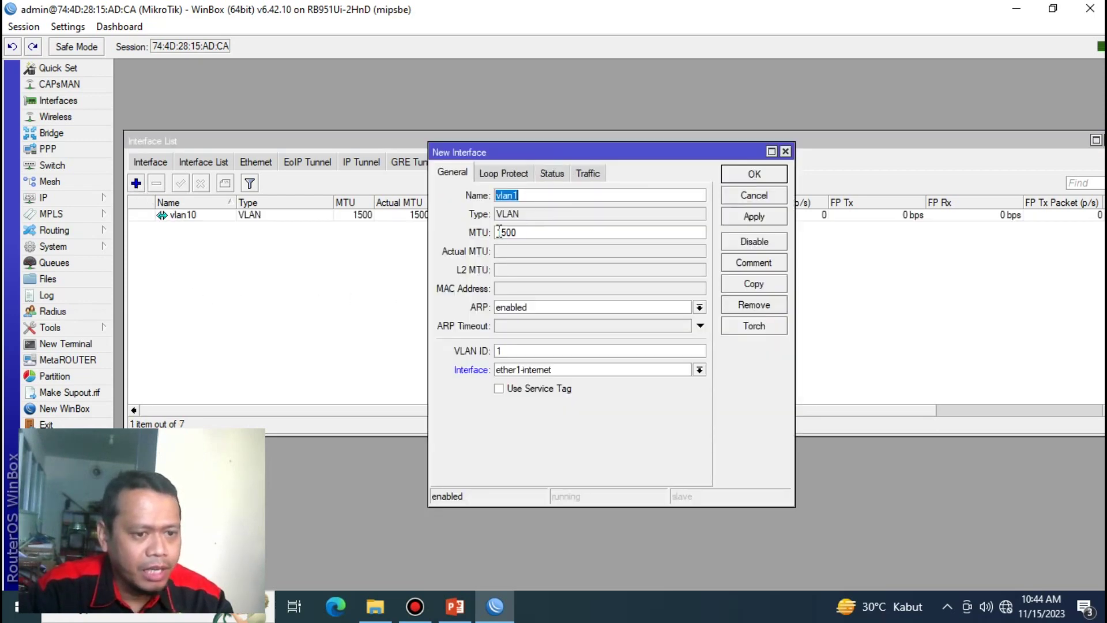
left_click(536, 196)
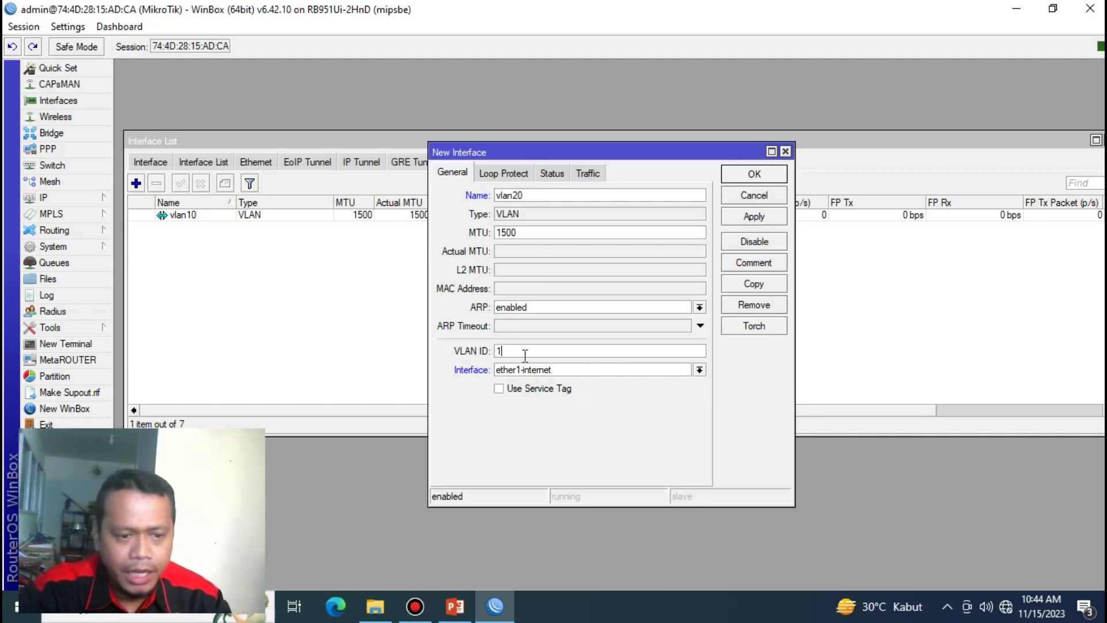
key("BackSpace")
type("20")
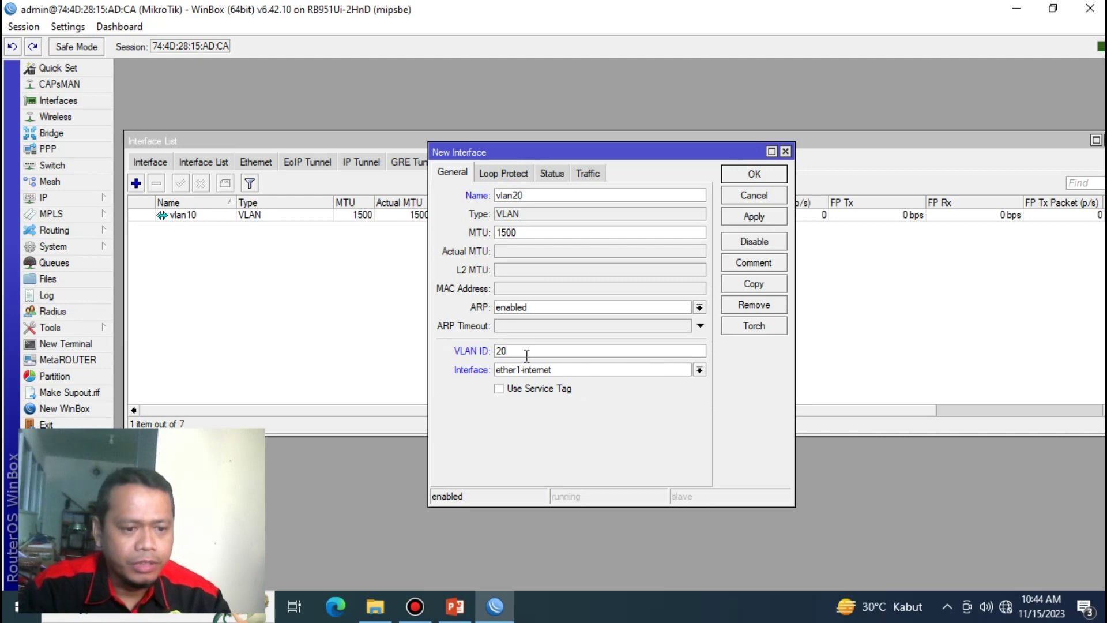
left_click(527, 369)
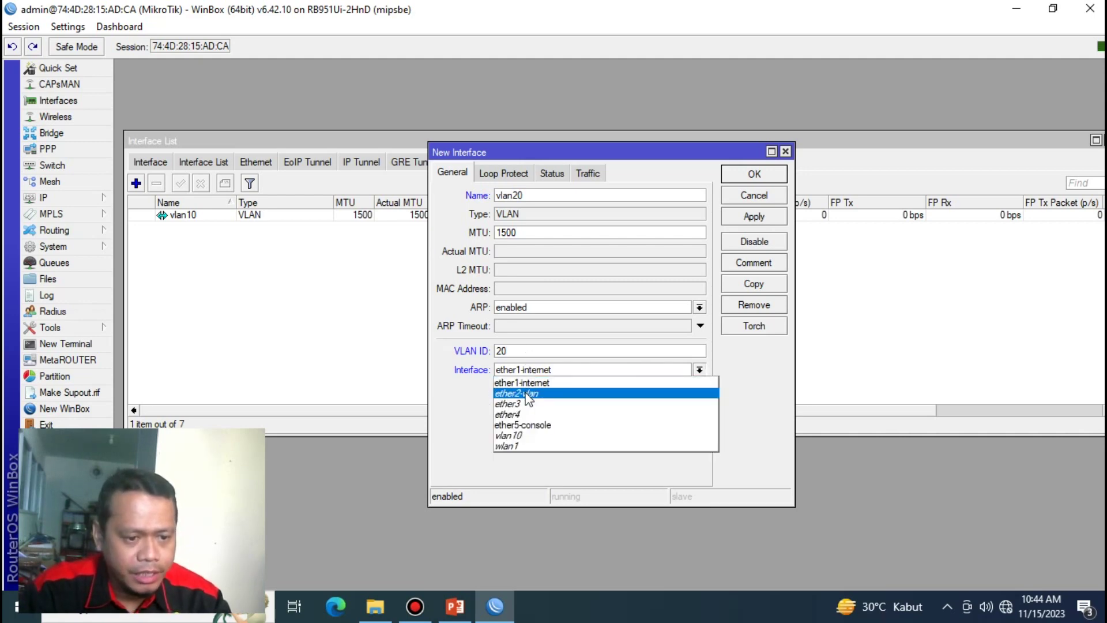
left_click(528, 394)
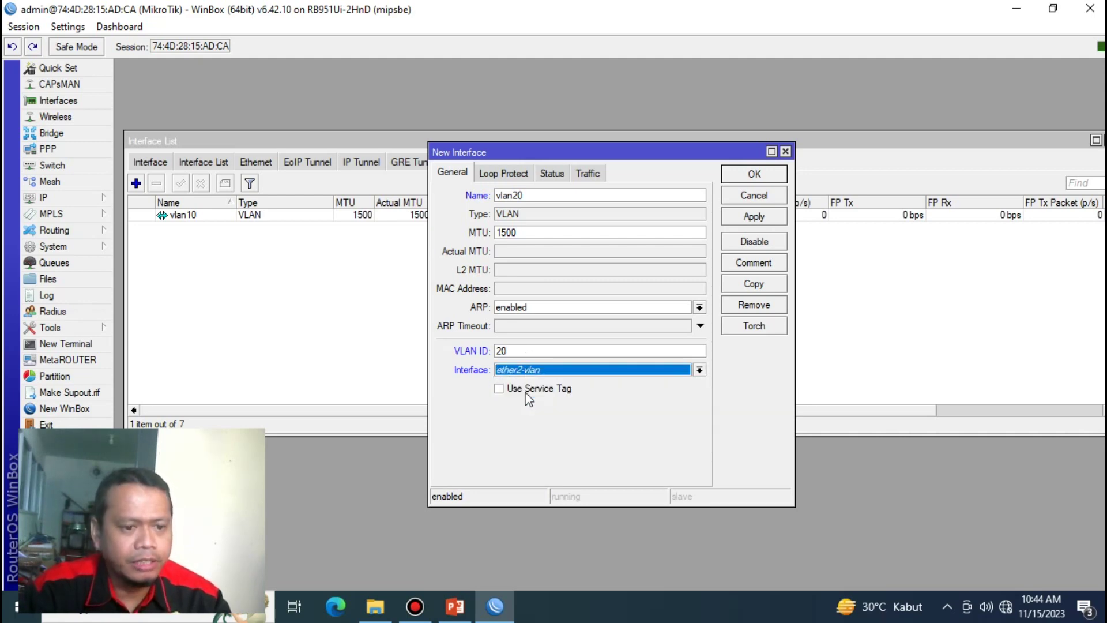
left_click(754, 174)
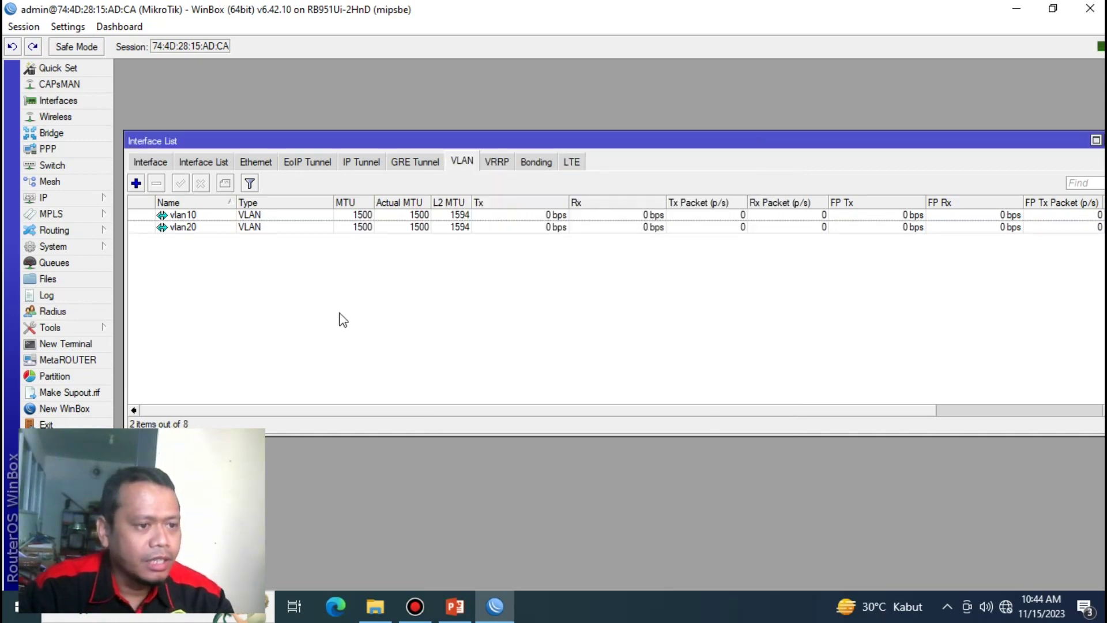
left_click(149, 163)
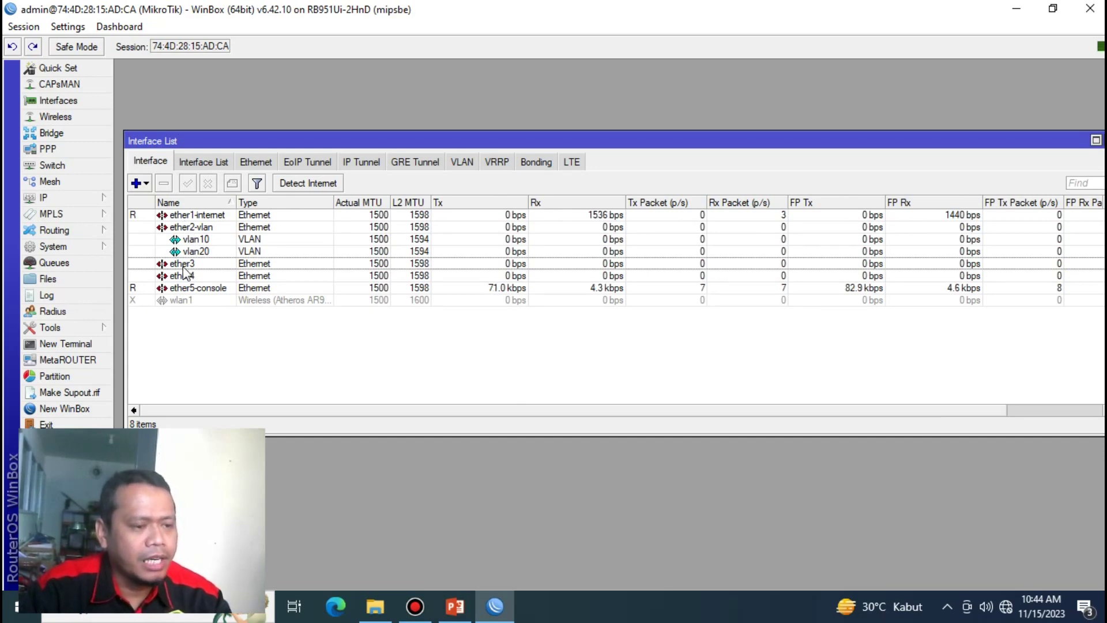
Open the router's IP address list on its own and reposition its window in the workspace.
left_click(82, 199)
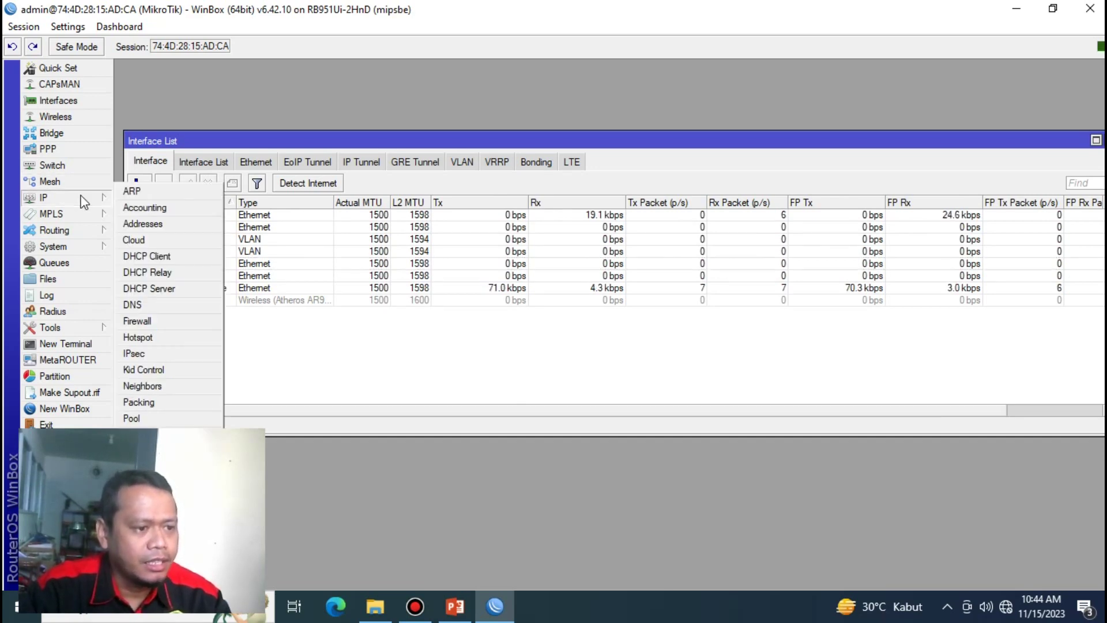
left_click(143, 223)
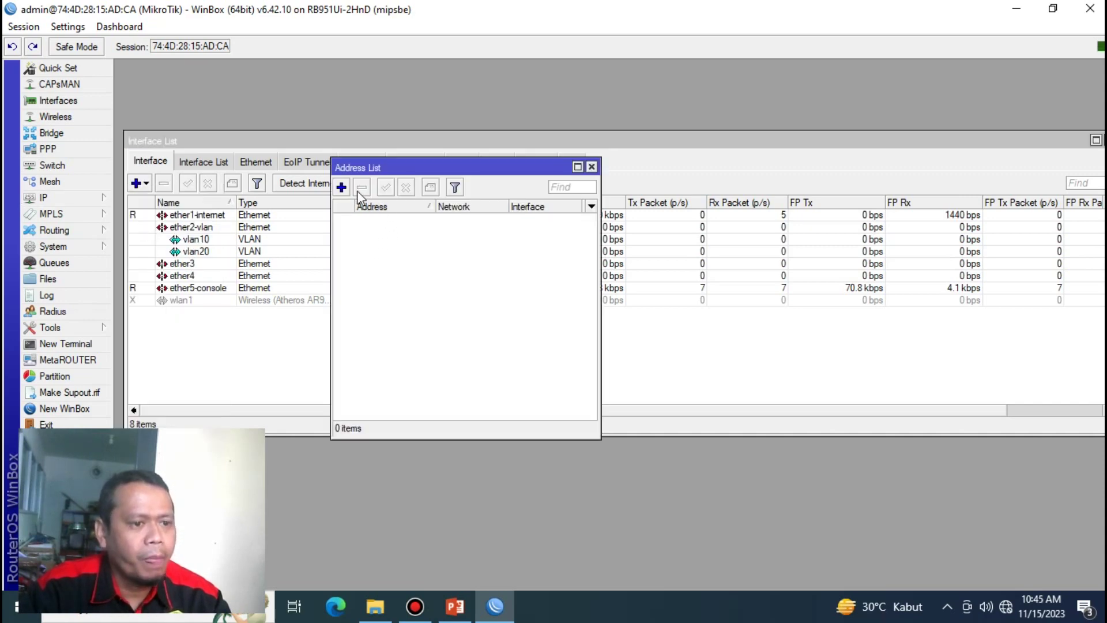
left_click(46, 199)
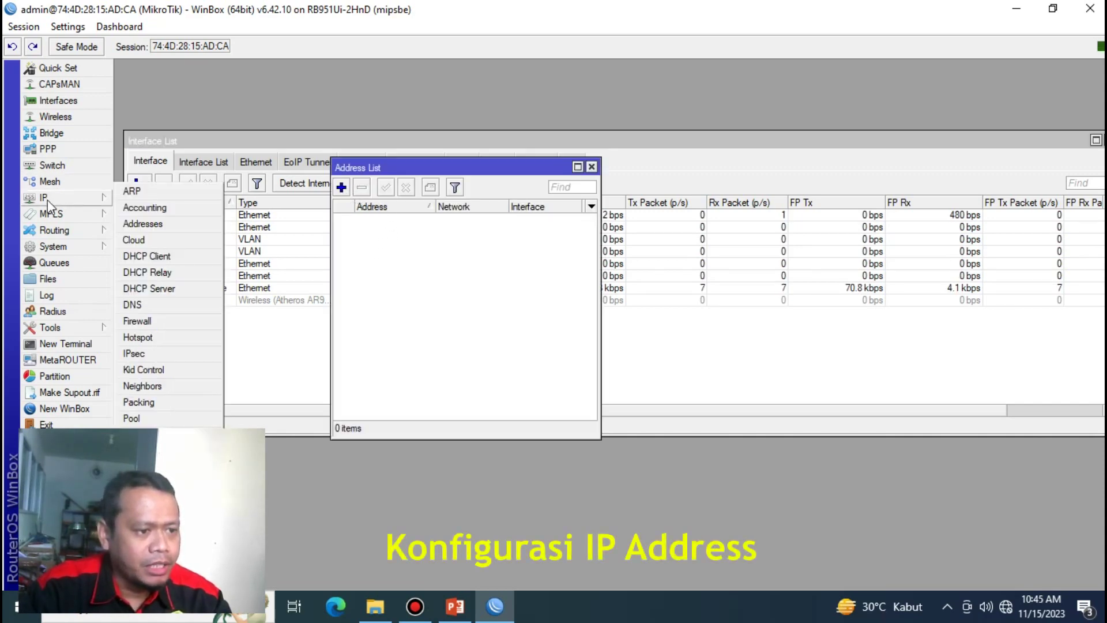
left_click(142, 224)
left_click_drag(382, 174, 370, 228)
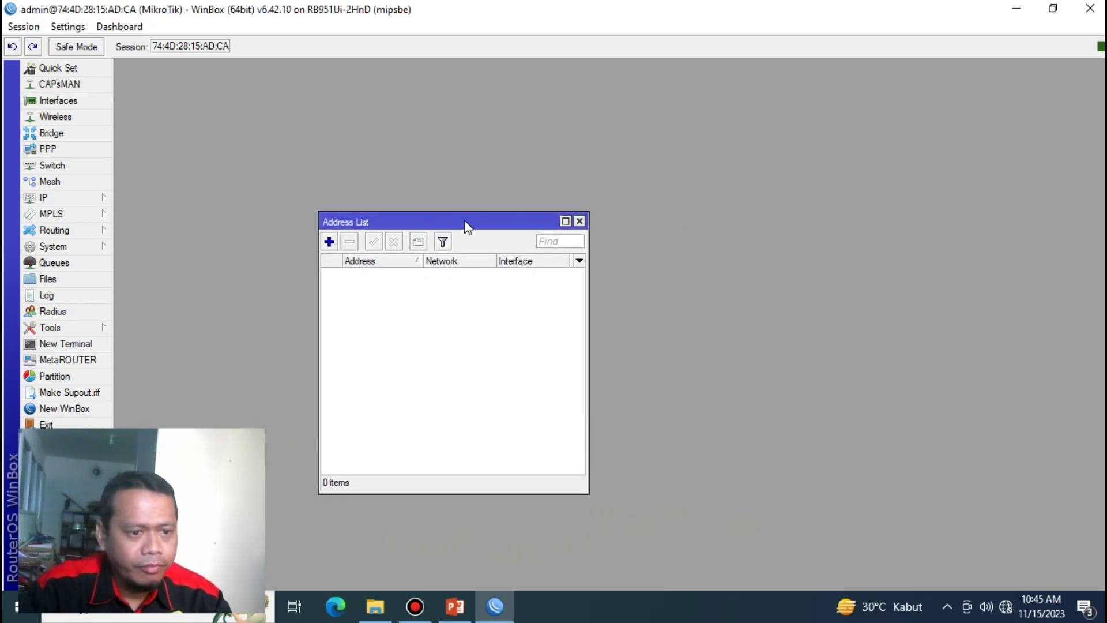
left_click_drag(464, 220, 326, 104)
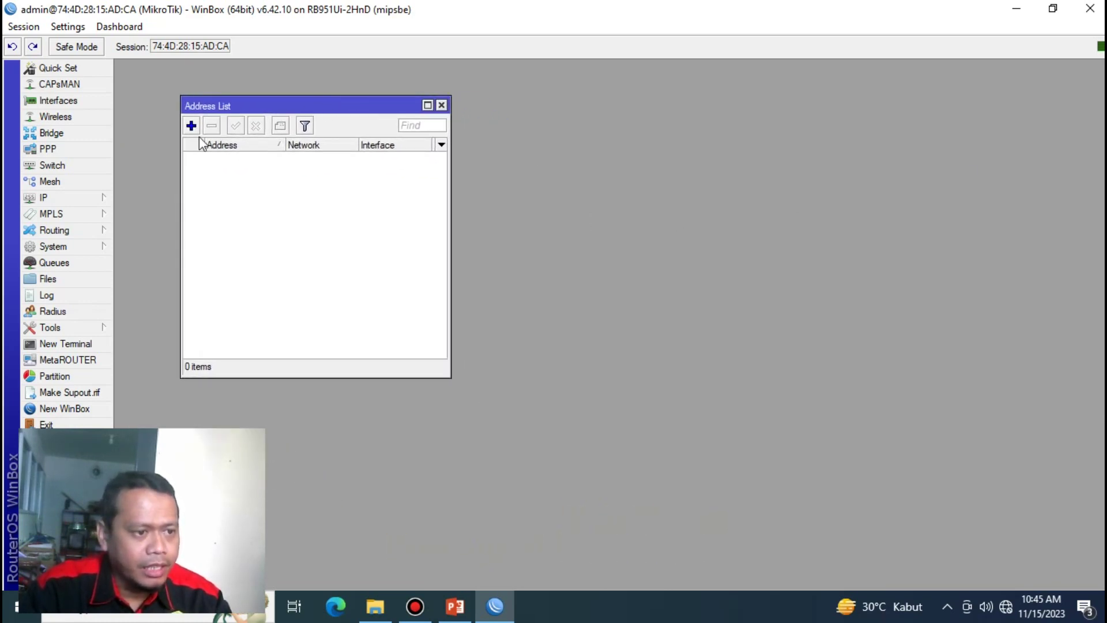
Add the IP address 192.168.10.1/24 to the vlan10 interface.
left_click(191, 126)
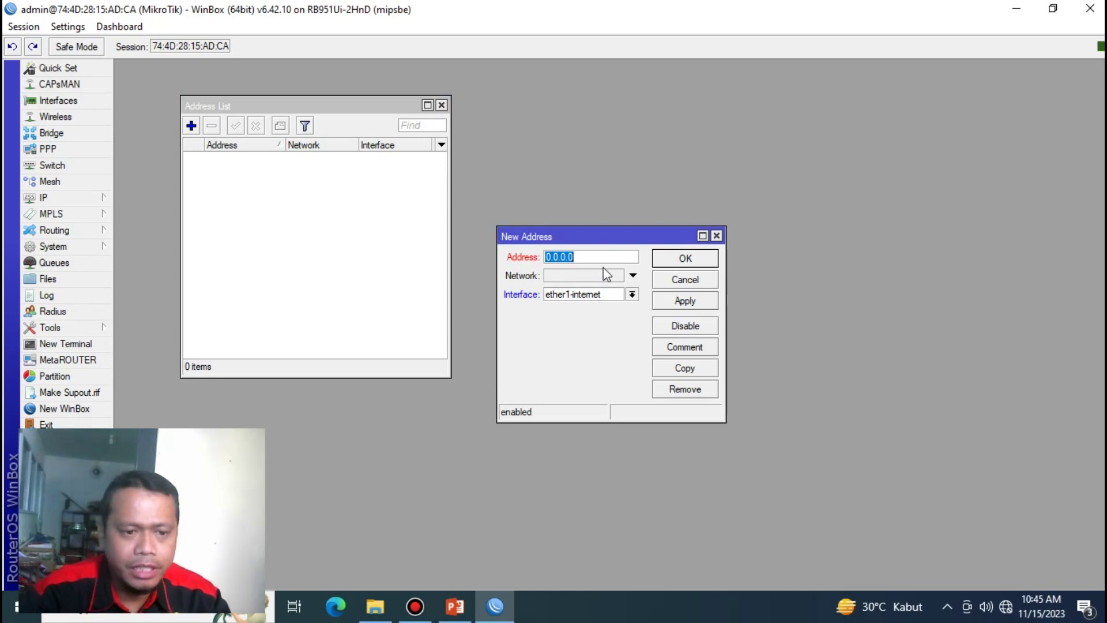
type("192.16")
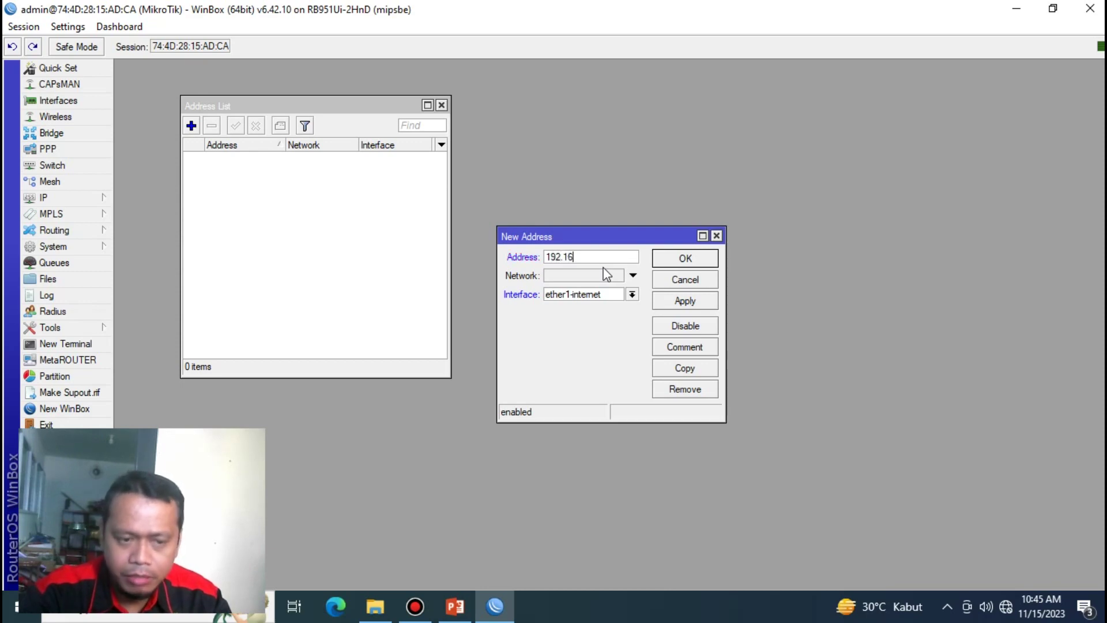
type("8.10.1/24")
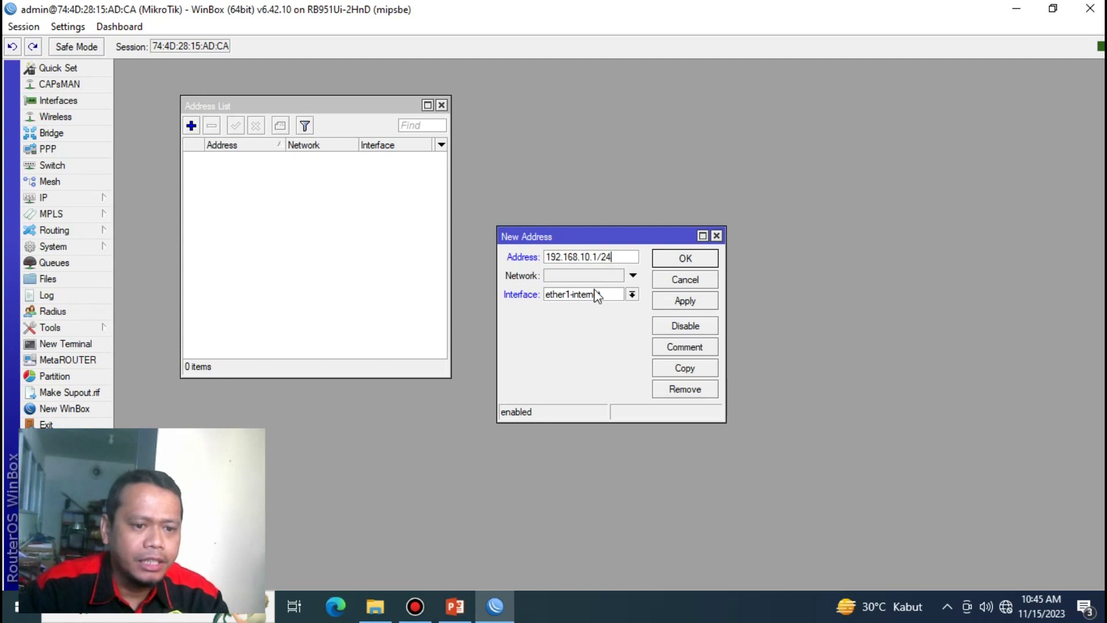
left_click(597, 295)
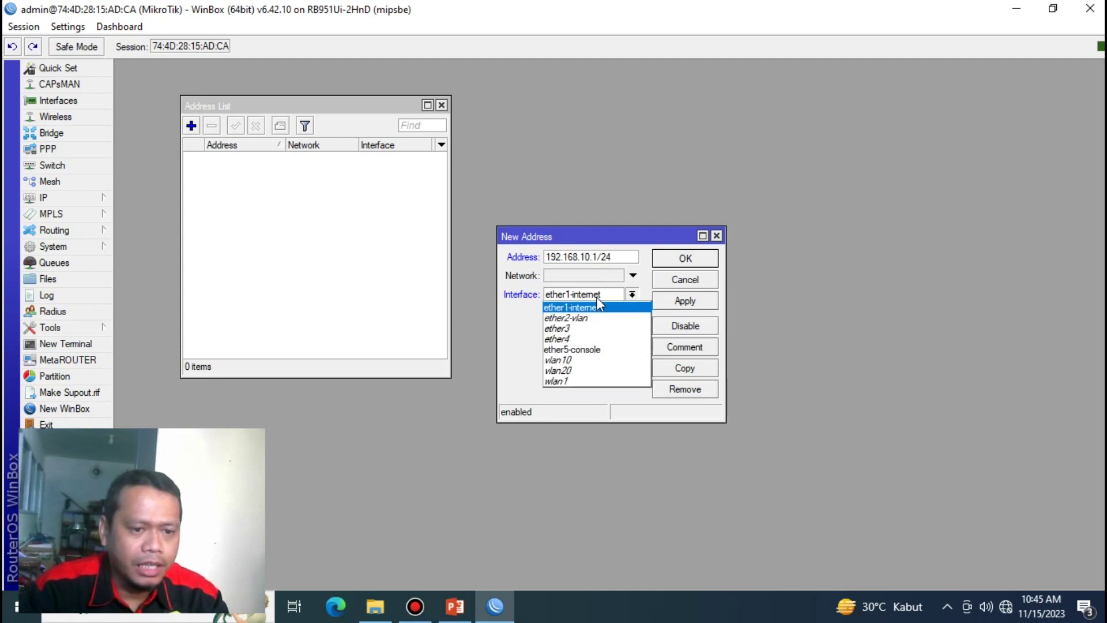
left_click(593, 361)
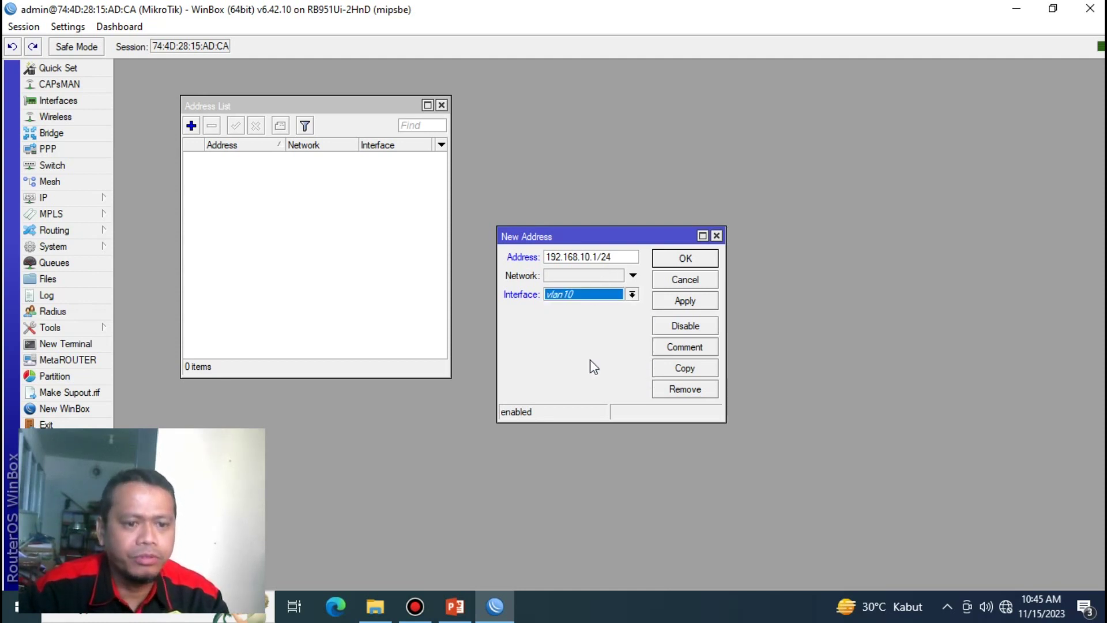
left_click(678, 302)
left_click(689, 264)
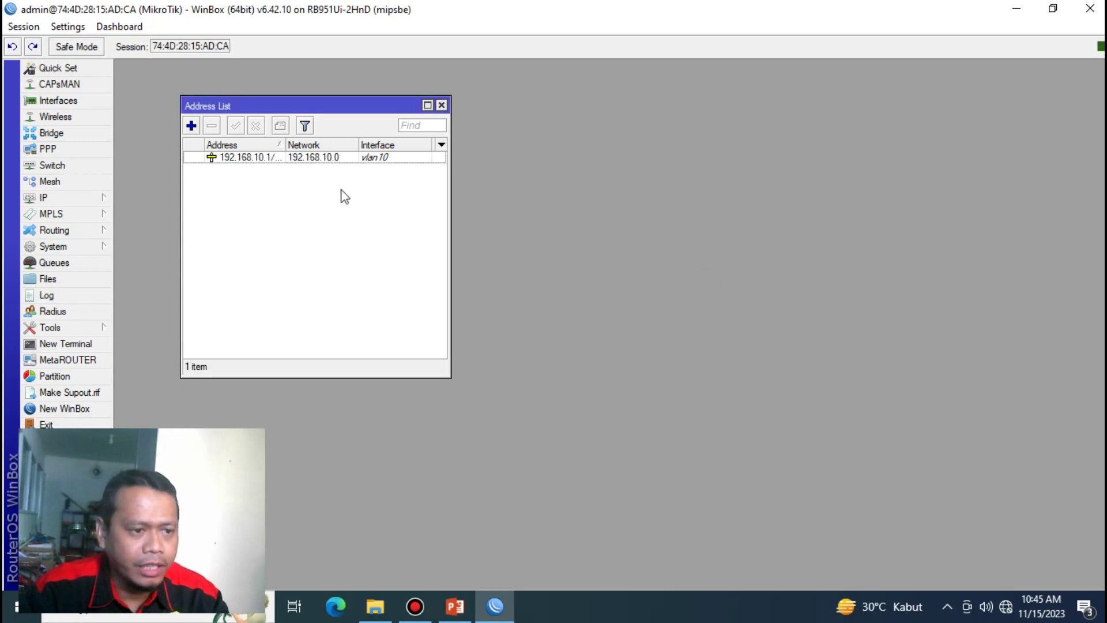
Add the IP address 192.168.20.1/24 to the vlan20 interface and widen the Address column to fit the full addresses.
left_click(191, 126)
type("192.168.")
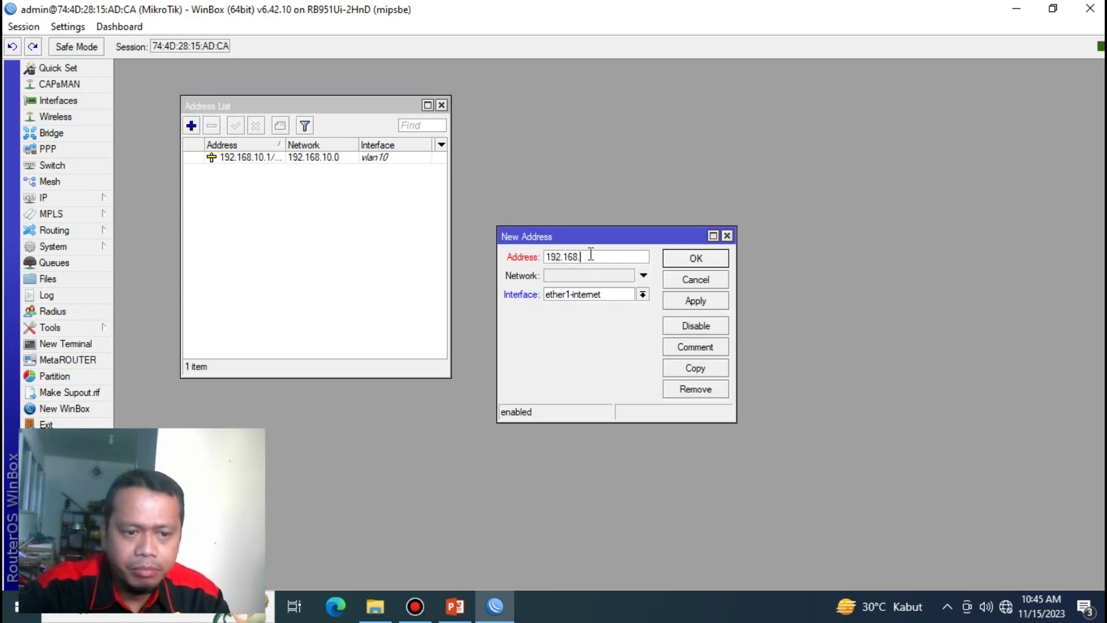
type("20.1/24")
left_click(584, 295)
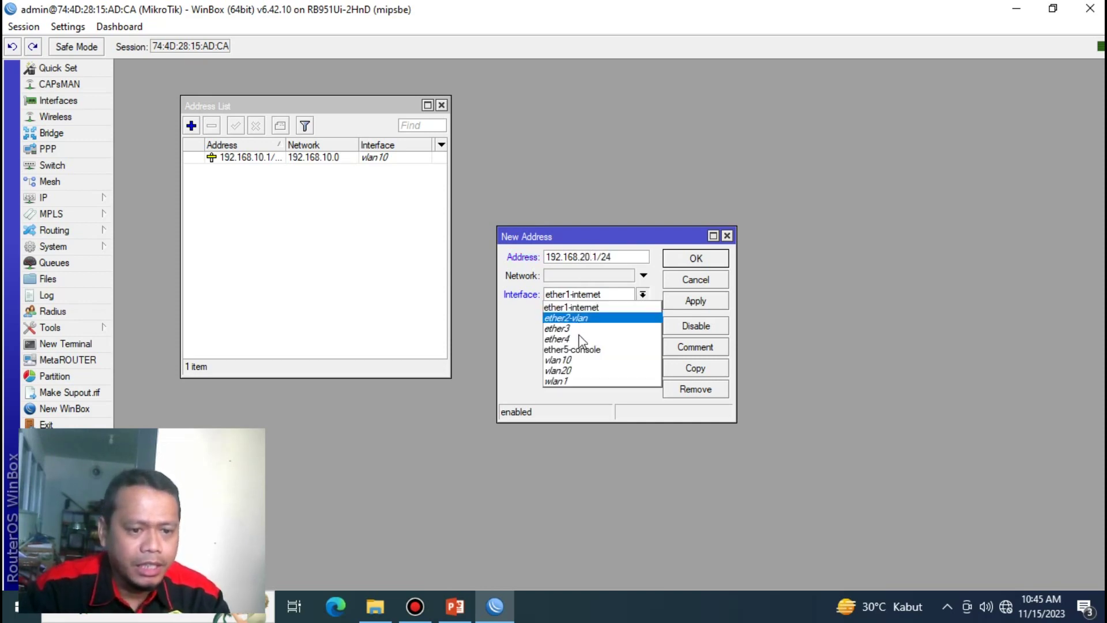
left_click(587, 372)
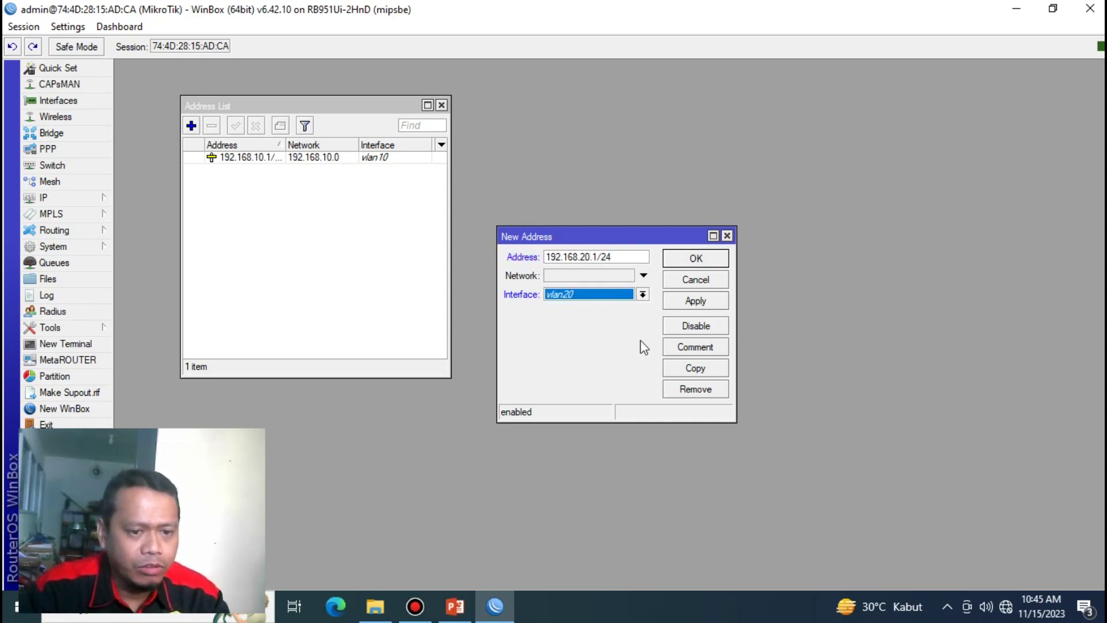
left_click(682, 301)
left_click(695, 258)
left_click_drag(284, 142, 290, 144)
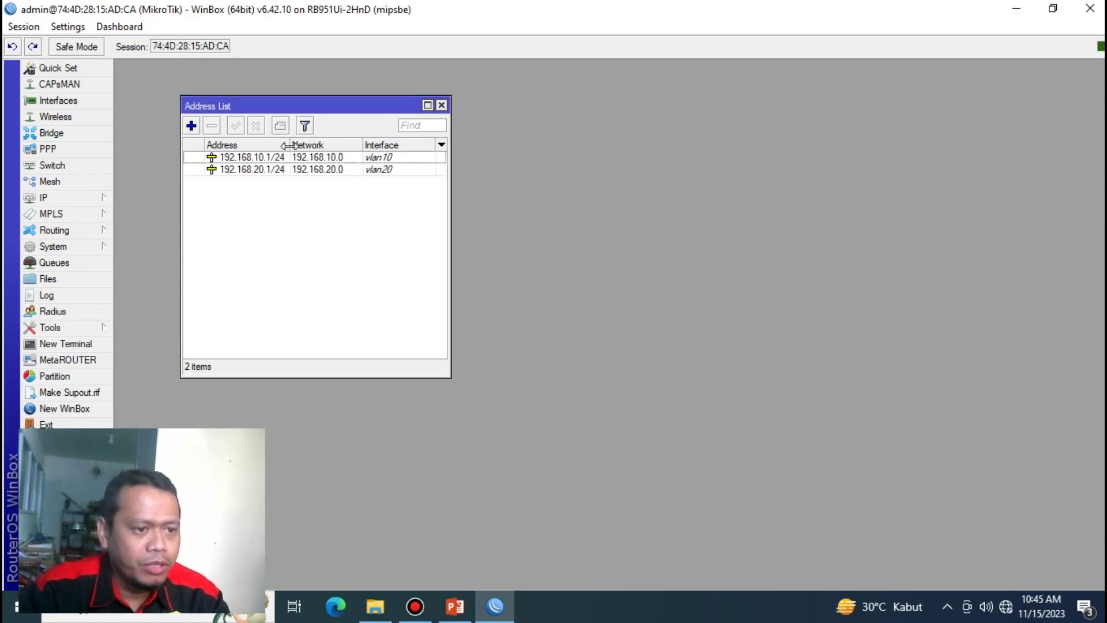
Add the IP address 192.168.0.1/30 to the ether5-console interface and widen the address list window.
left_click(191, 126)
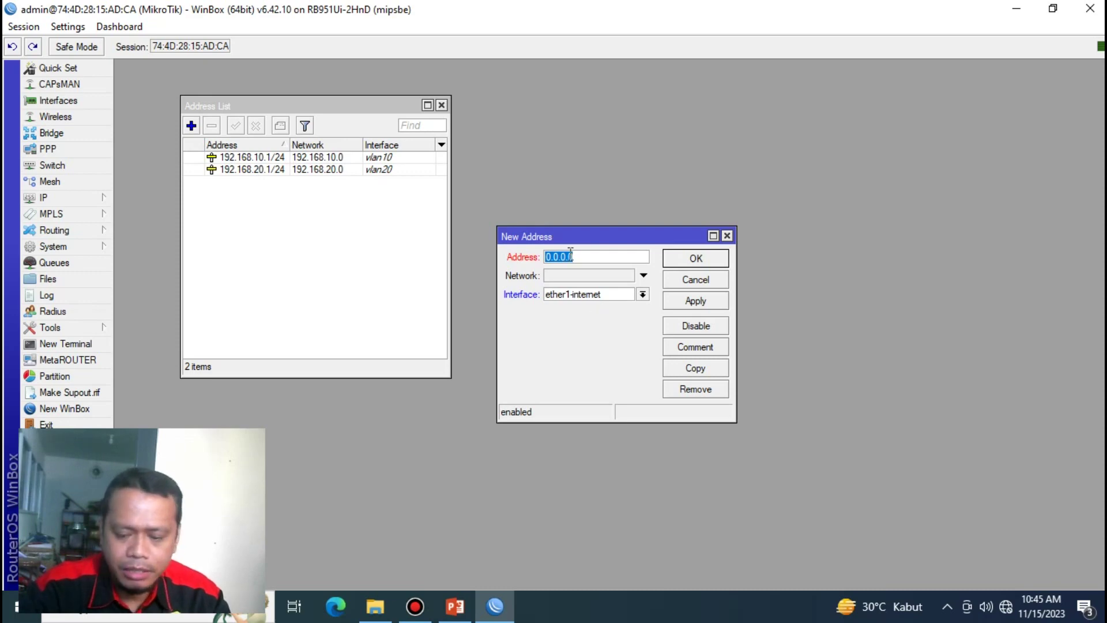
type("192")
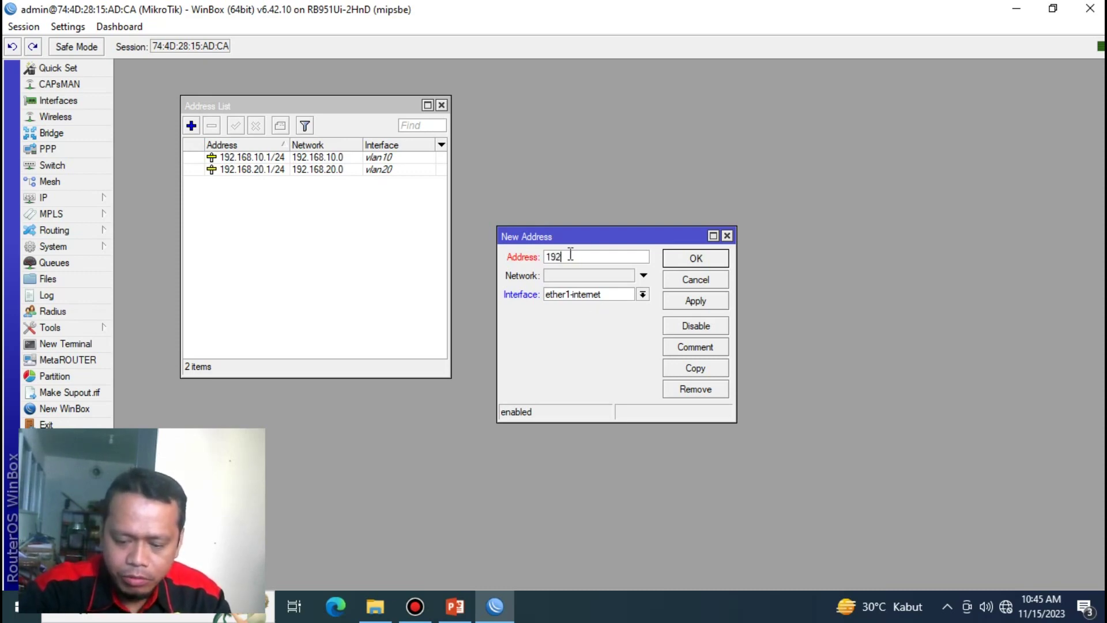
type(".168.0.1")
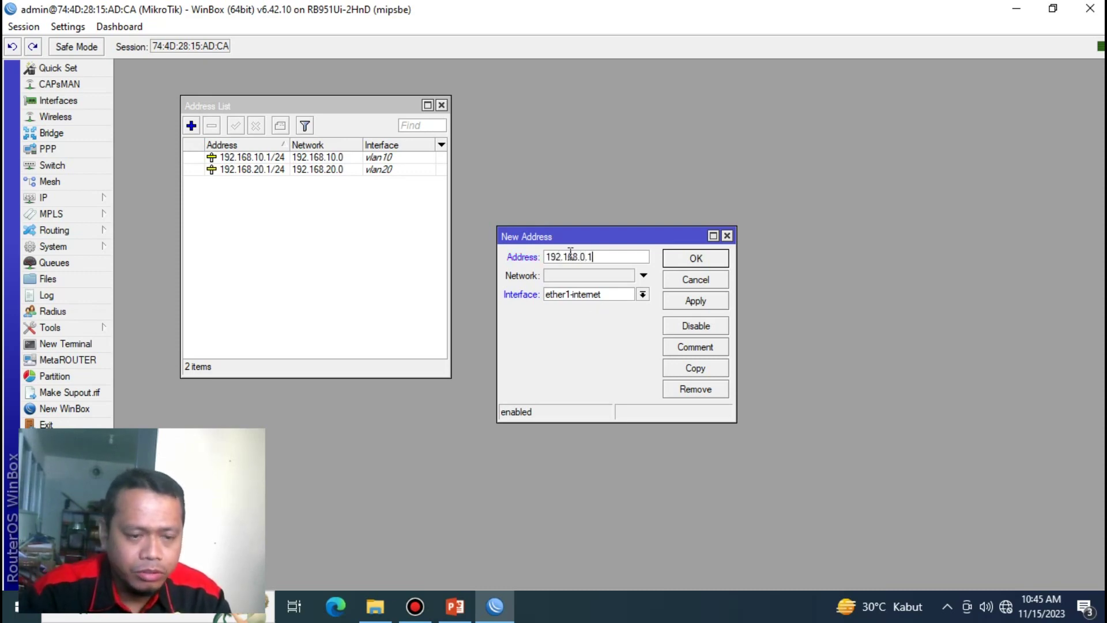
left_click(584, 295)
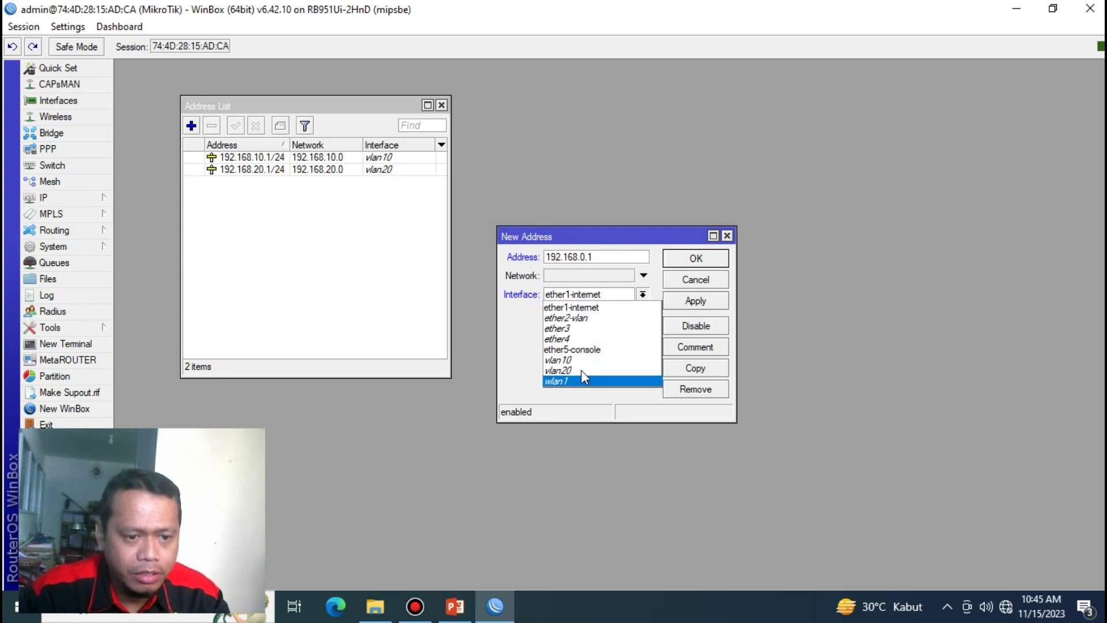
left_click(583, 348)
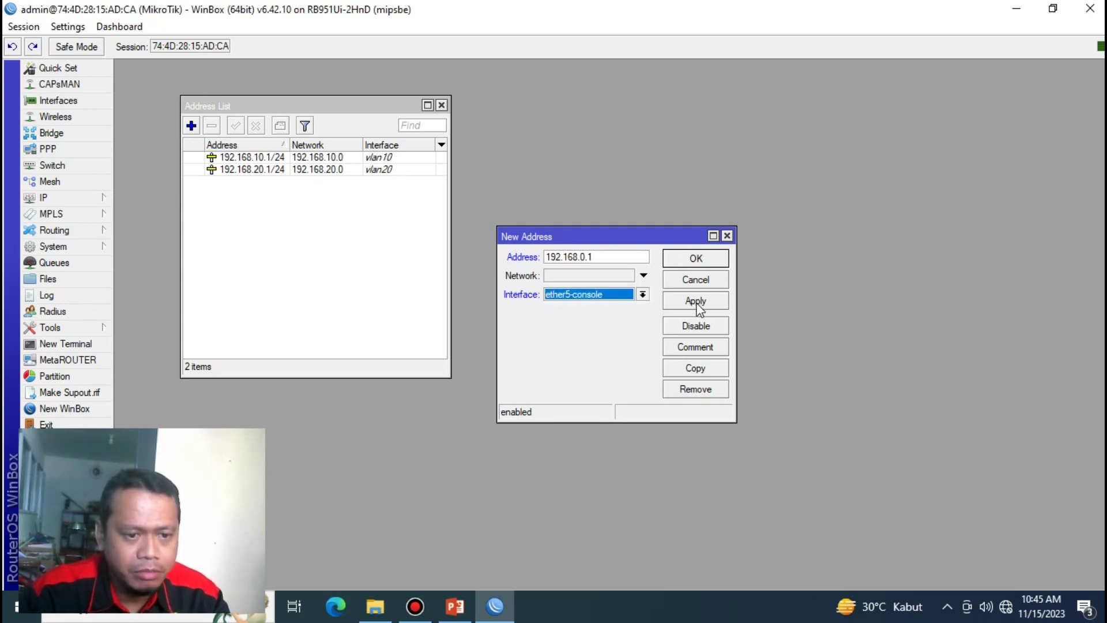
left_click(613, 257)
type("/30")
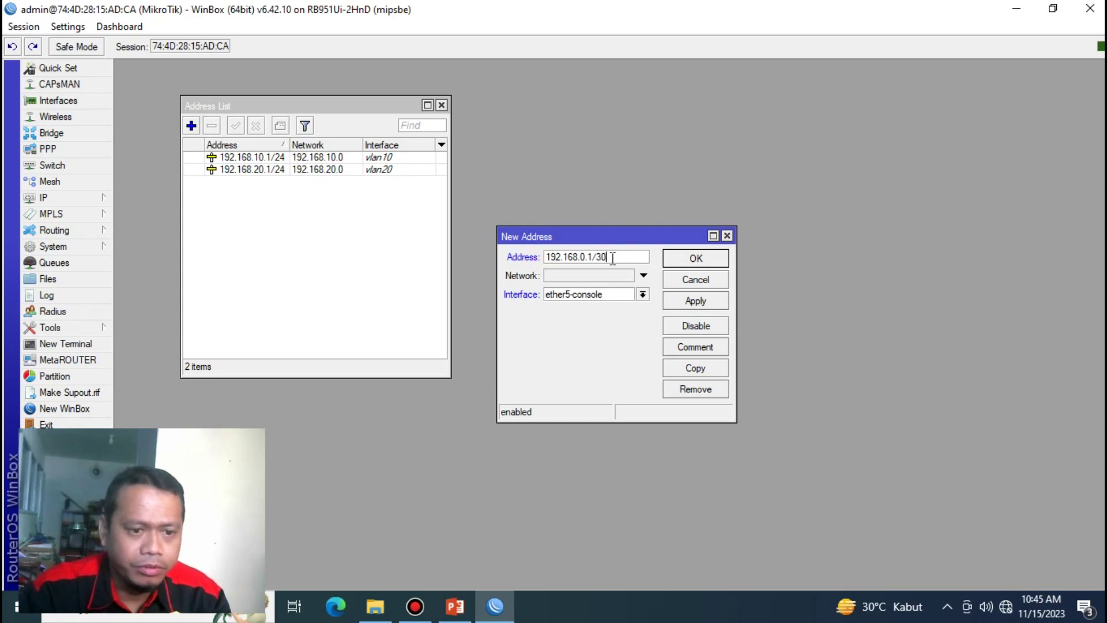
left_click(677, 302)
left_click(689, 257)
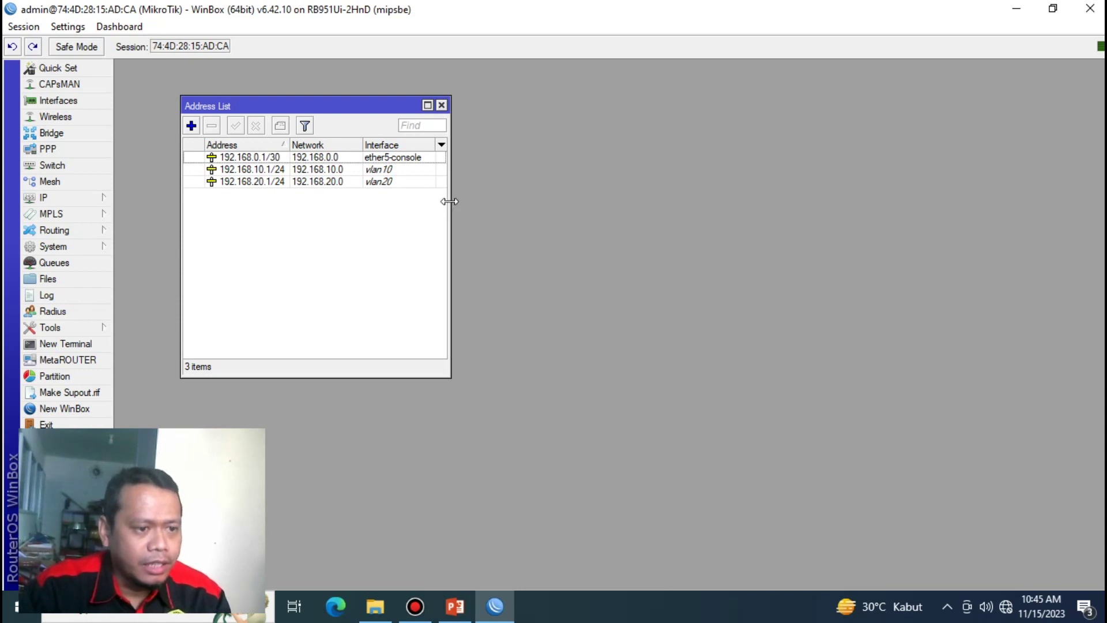
left_click_drag(449, 201, 493, 201)
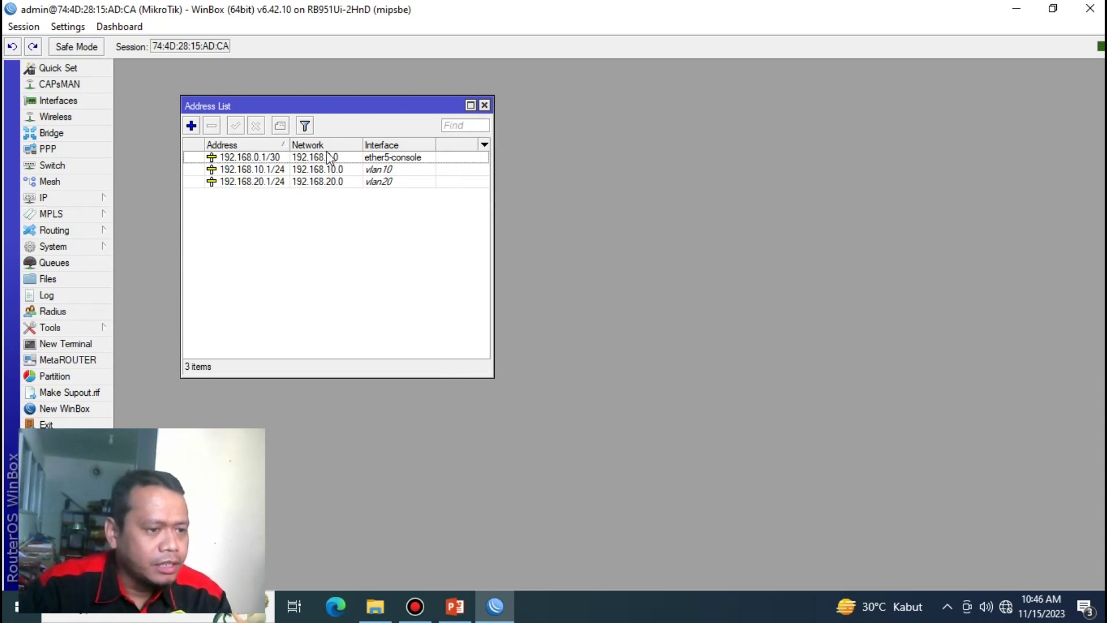
Close the address list and add a DHCP client on ether1-internet with peer DNS, peer NTP and default route enabled.
left_click(484, 106)
left_click(82, 199)
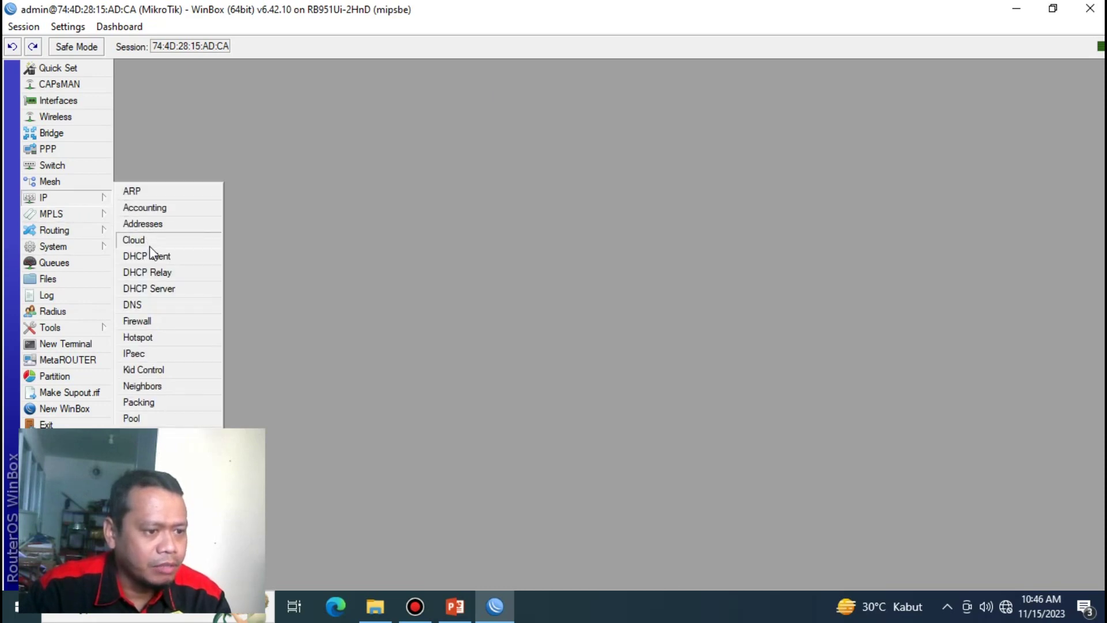
left_click(164, 259)
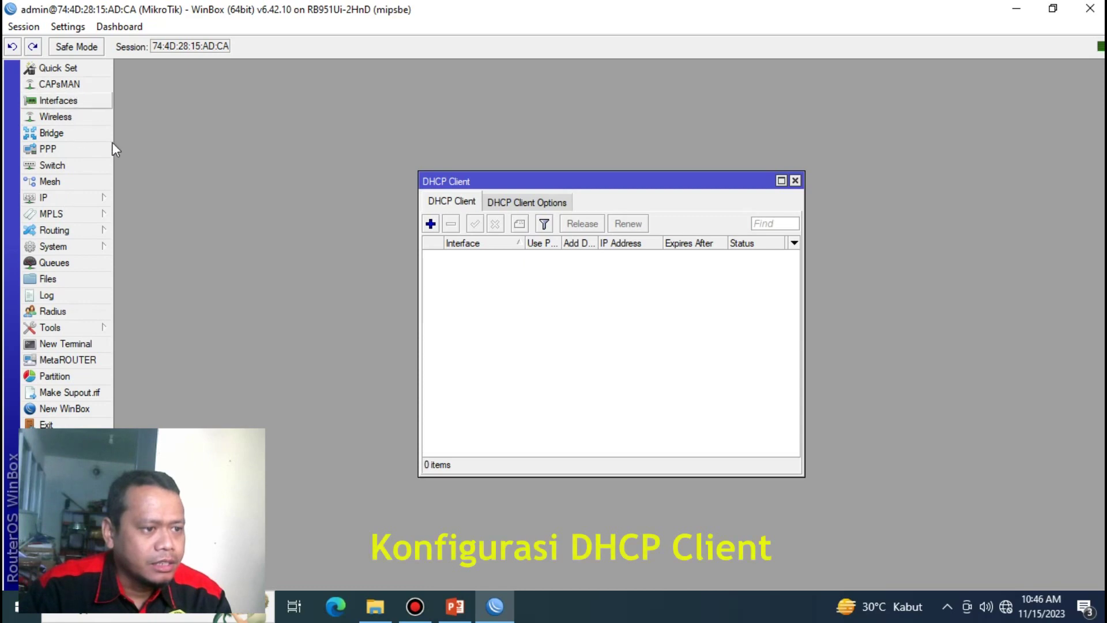
left_click(430, 224)
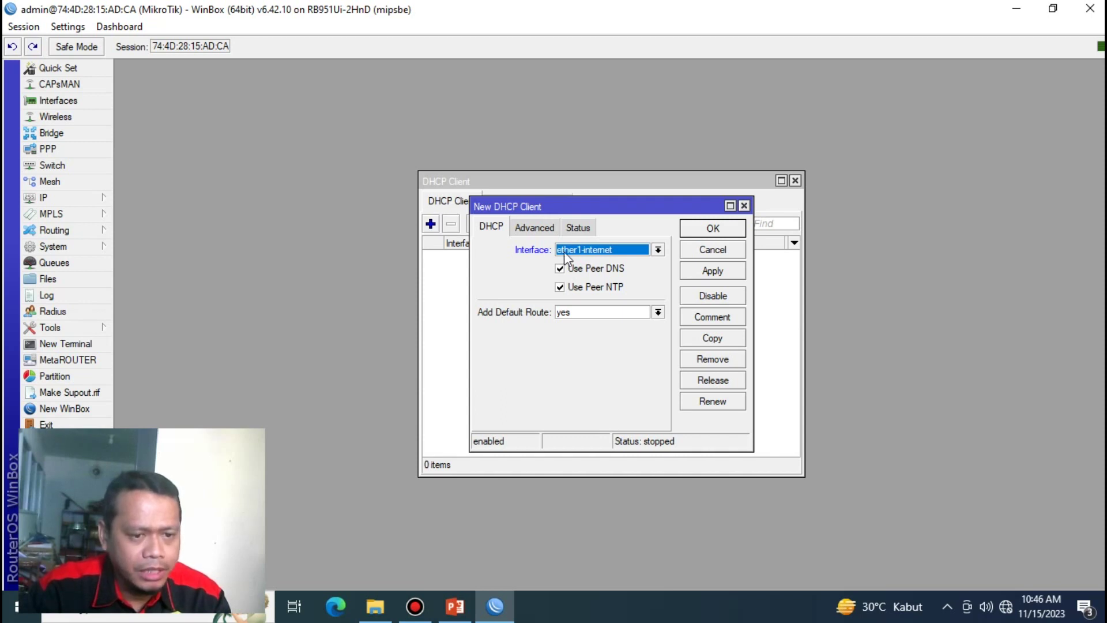
left_click(723, 273)
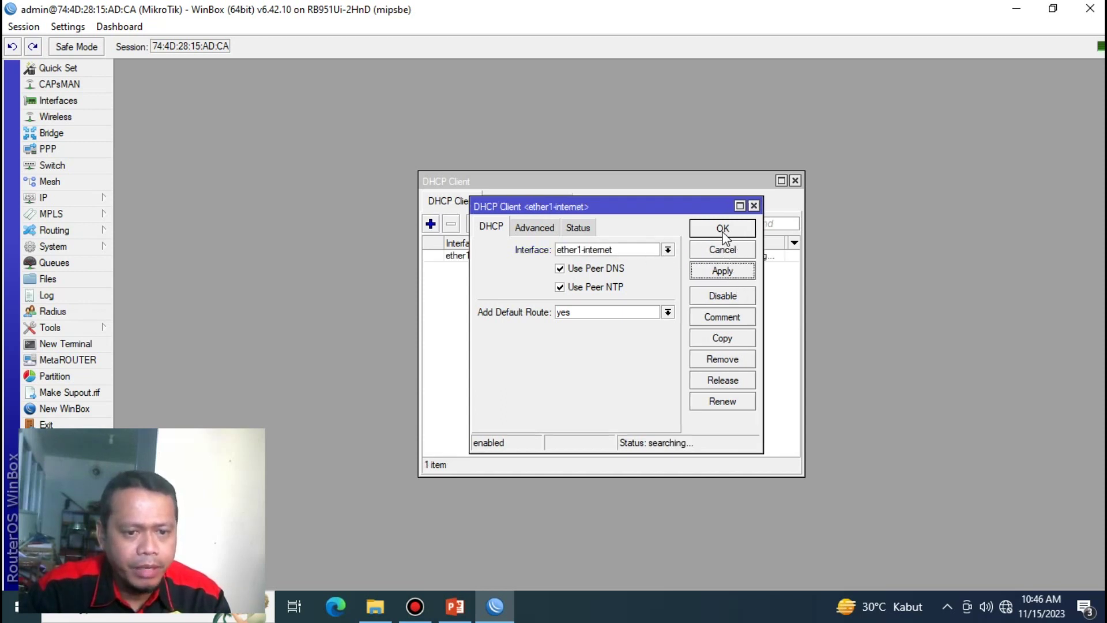
left_click(712, 228)
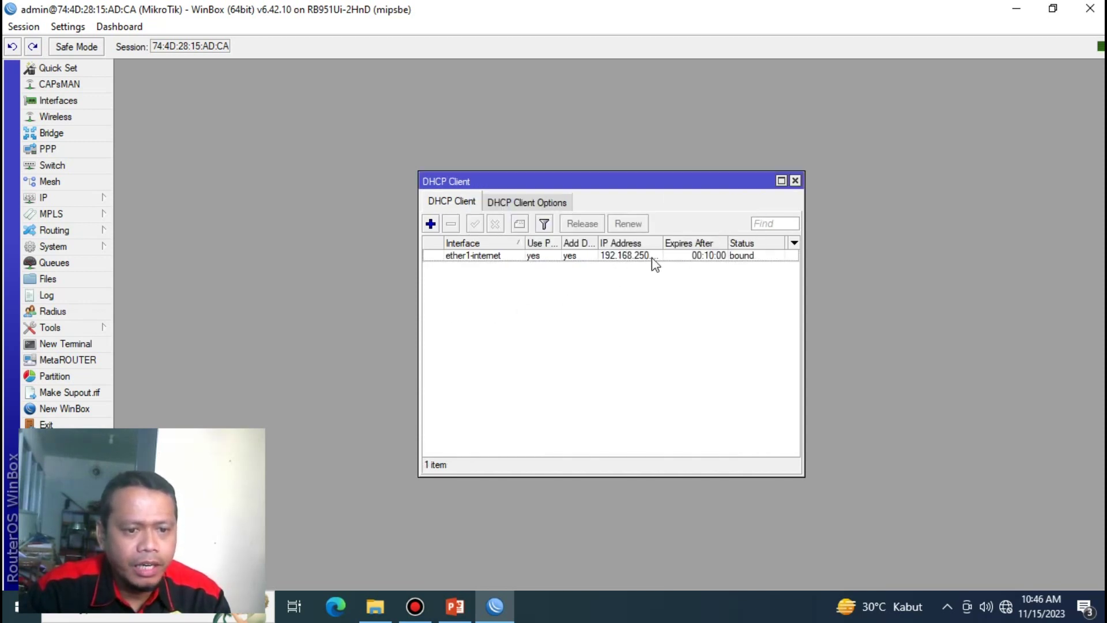
Widen the IP Address column to read the DHCP client's full address, and close the DHCP client list.
left_click_drag(662, 244, 700, 244)
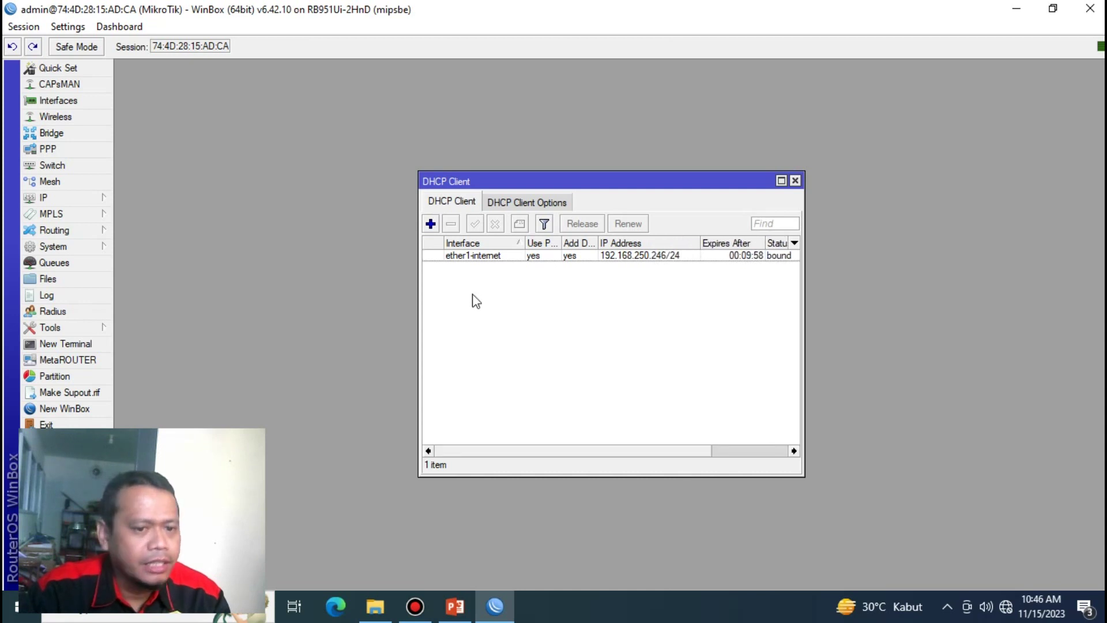
left_click_drag(481, 188, 465, 185)
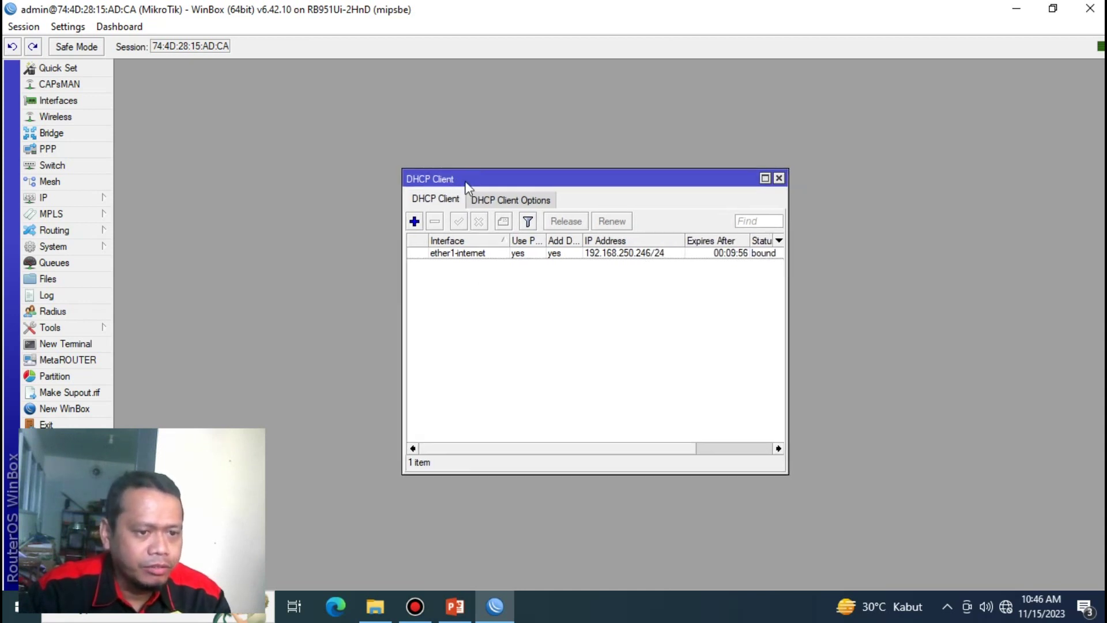
left_click(778, 178)
Set up a DHCP server on ether5-console that gives out 192.168.0.2 with a 00:10:00 lease time, accepting the other suggested settings.
left_click(46, 197)
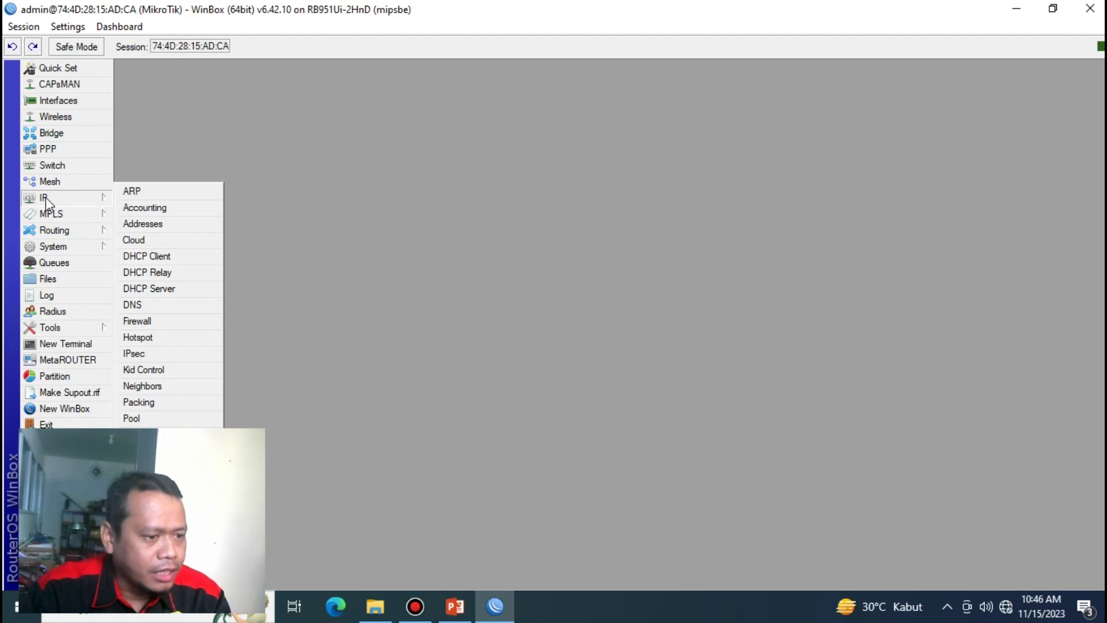
left_click(162, 290)
left_click(500, 225)
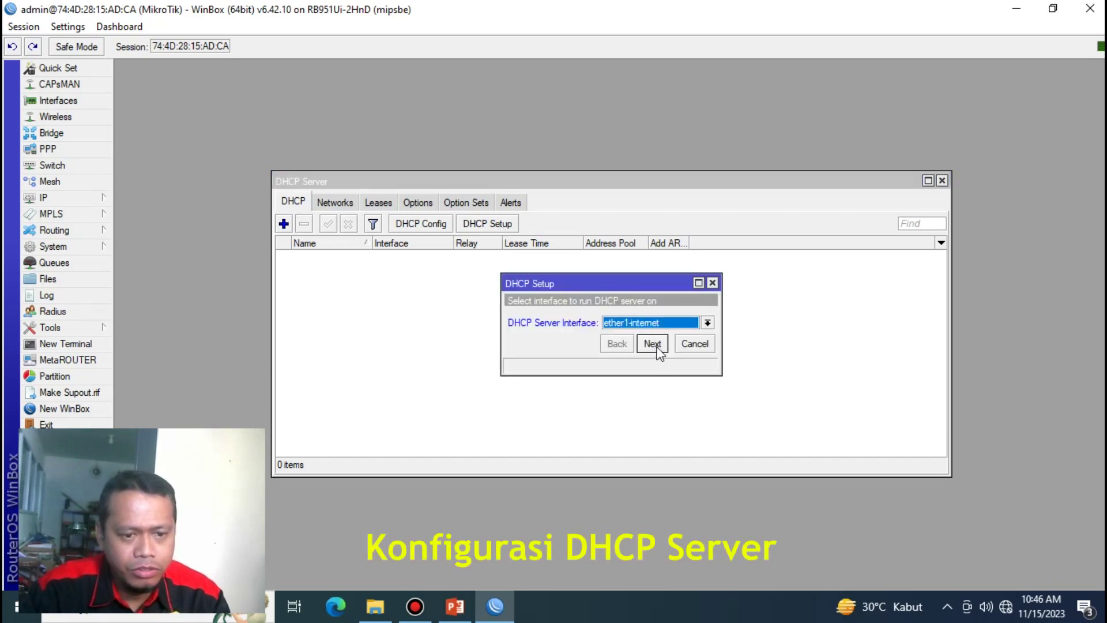
left_click(656, 322)
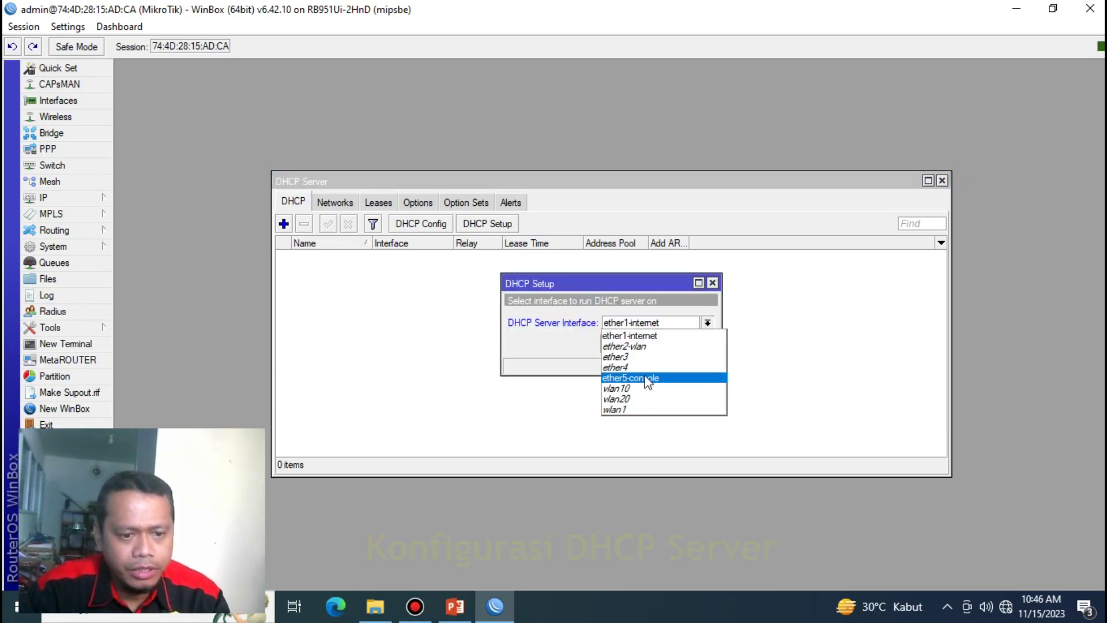
left_click(645, 378)
left_click(651, 343)
left_click(651, 343)
left_click(651, 343)
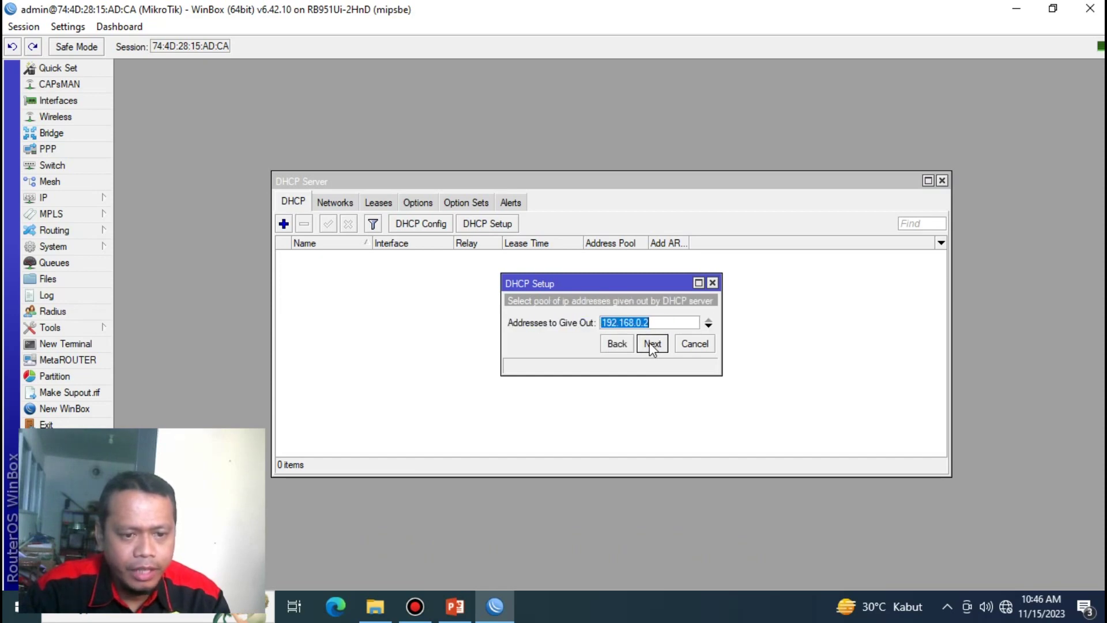
left_click(652, 343)
left_click(652, 399)
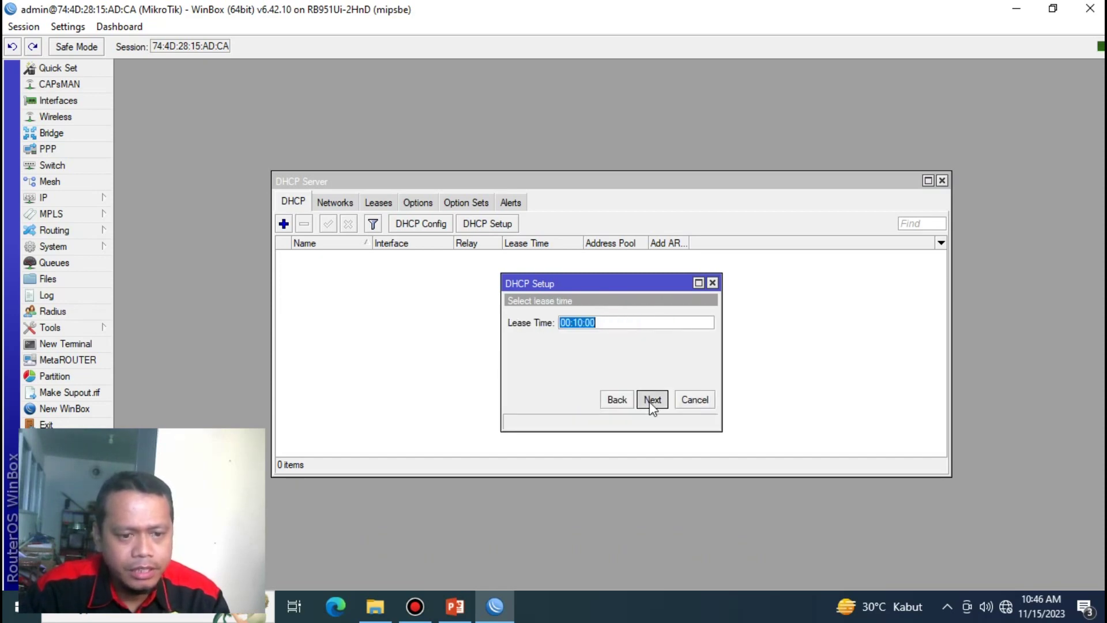
left_click(652, 401)
left_click(614, 319)
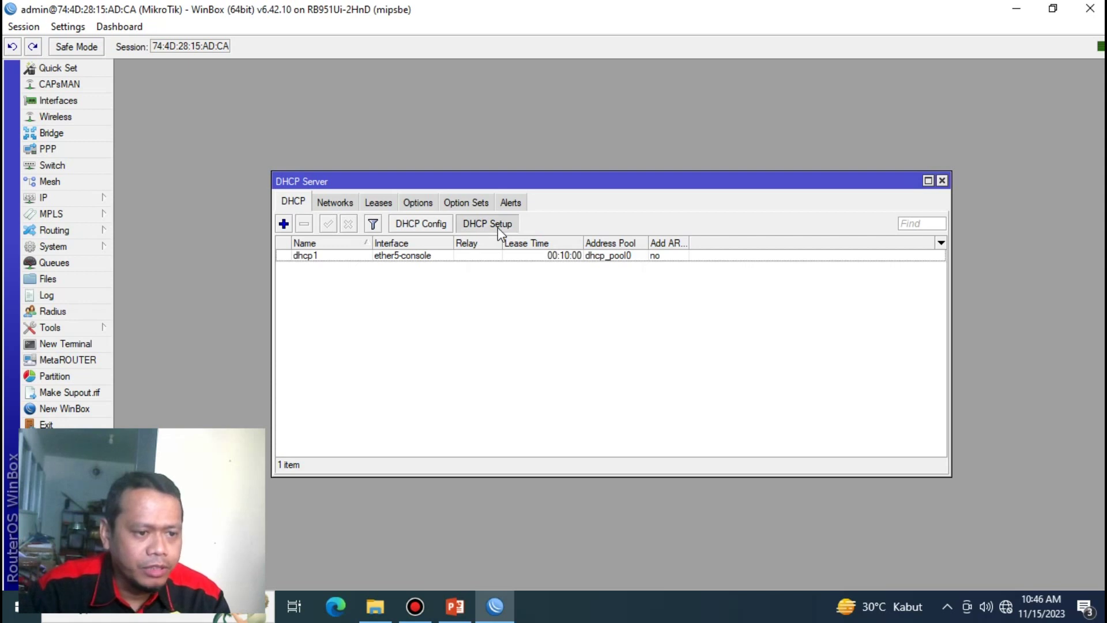
Set up a DHCP server on vlan10 with the suggested pool ending at 192.168.10.254 and a 00:10:00 lease time.
left_click(497, 228)
left_click(639, 324)
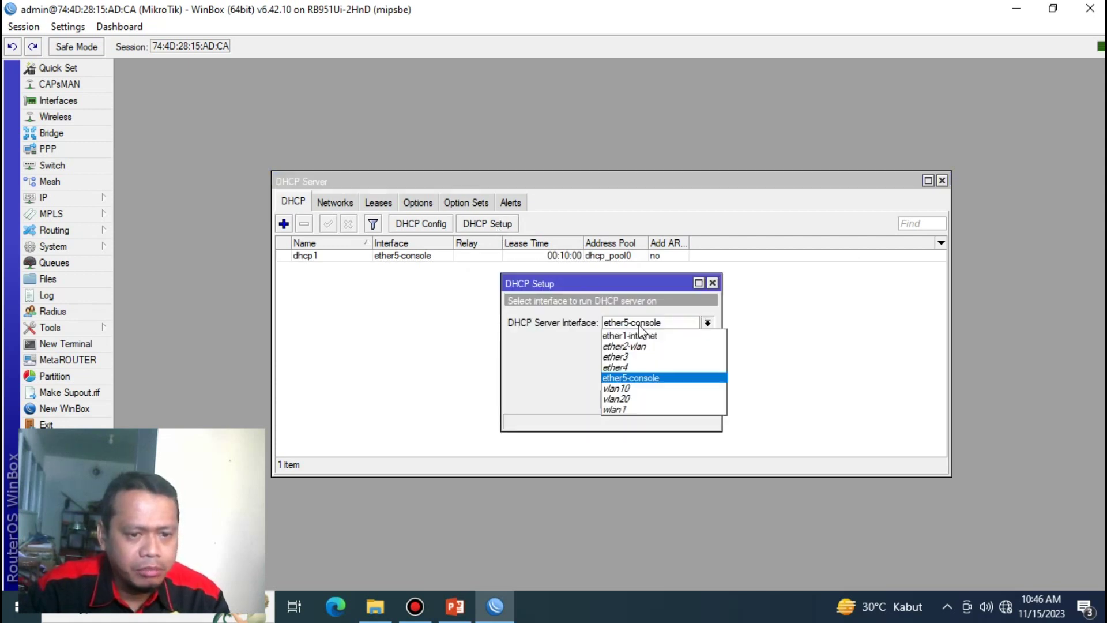
left_click(638, 390)
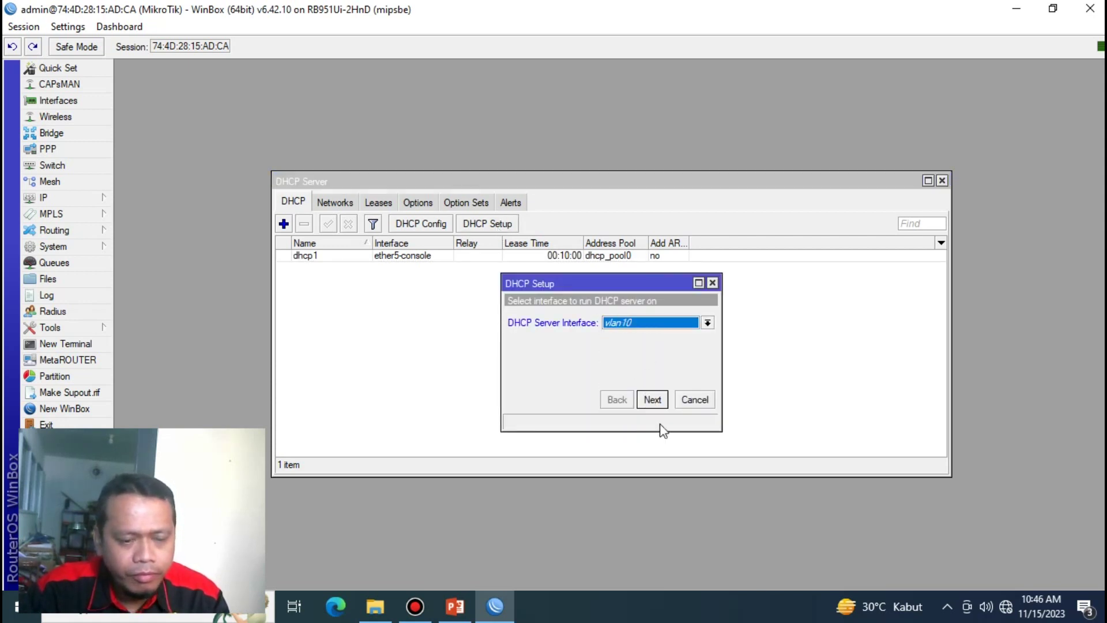
left_click(652, 398)
left_click(652, 399)
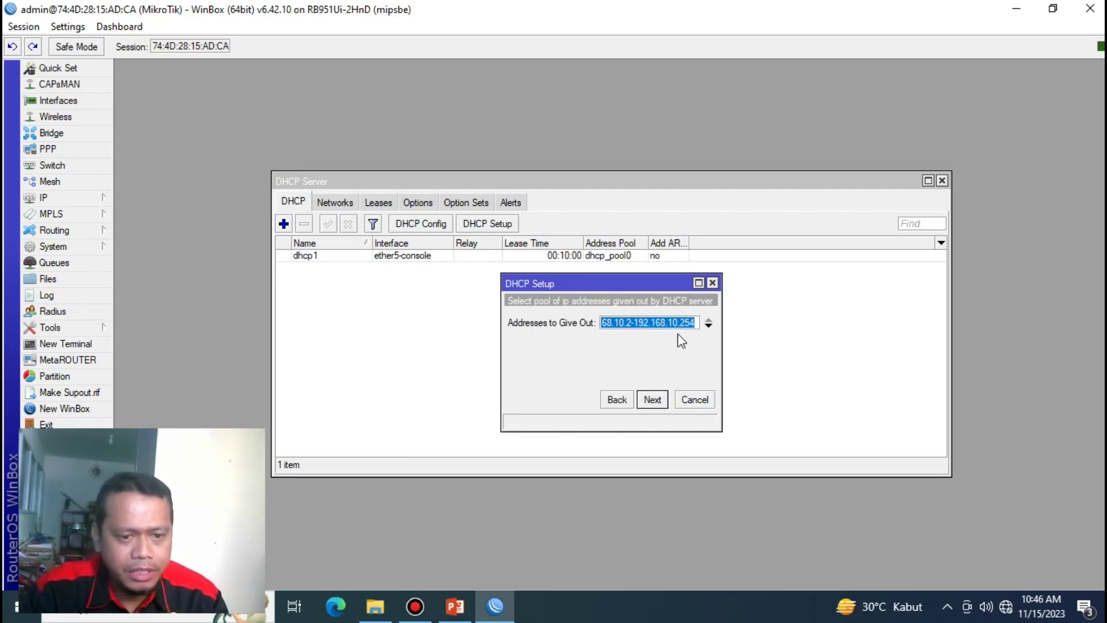
left_click(663, 400)
left_click(659, 400)
left_click(658, 399)
left_click(612, 317)
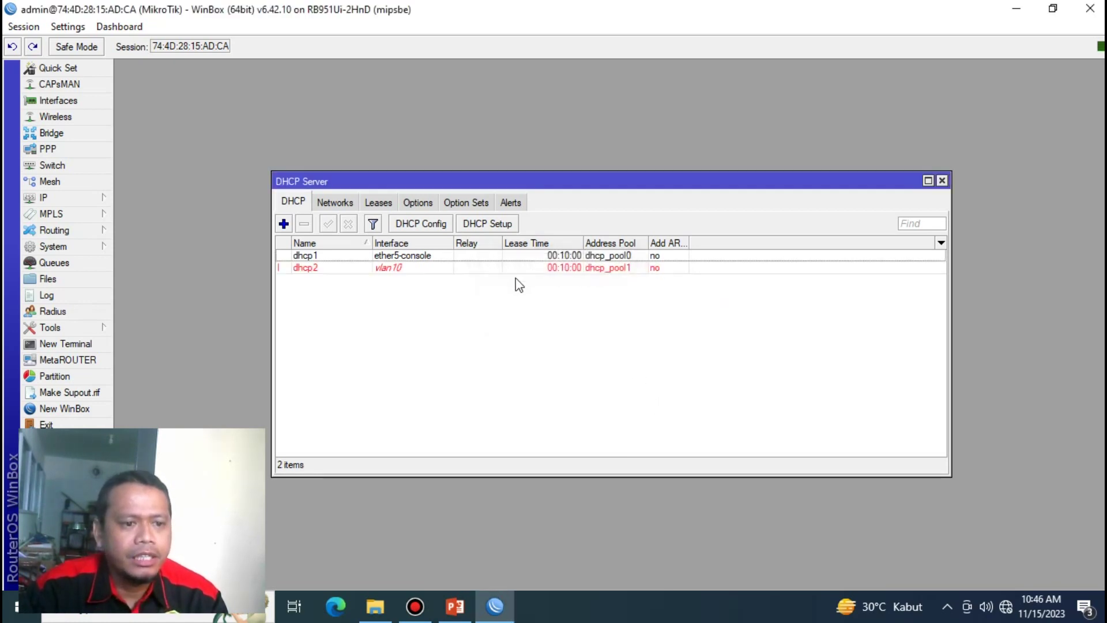
Set up a DHCP server on vlan20 for the 192.168.20.0/24 network with a 00:10:00 lease time, accepting the suggested settings.
left_click(494, 224)
left_click(634, 325)
left_click(639, 399)
left_click(658, 400)
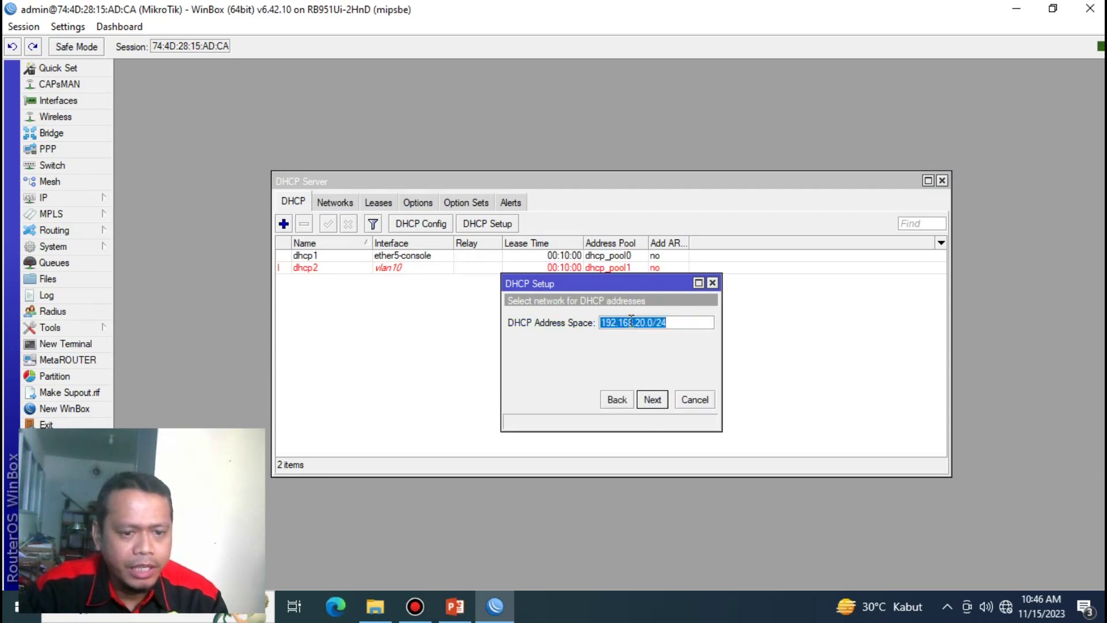
left_click(657, 398)
left_click(657, 398)
left_click(657, 398)
left_click(657, 398)
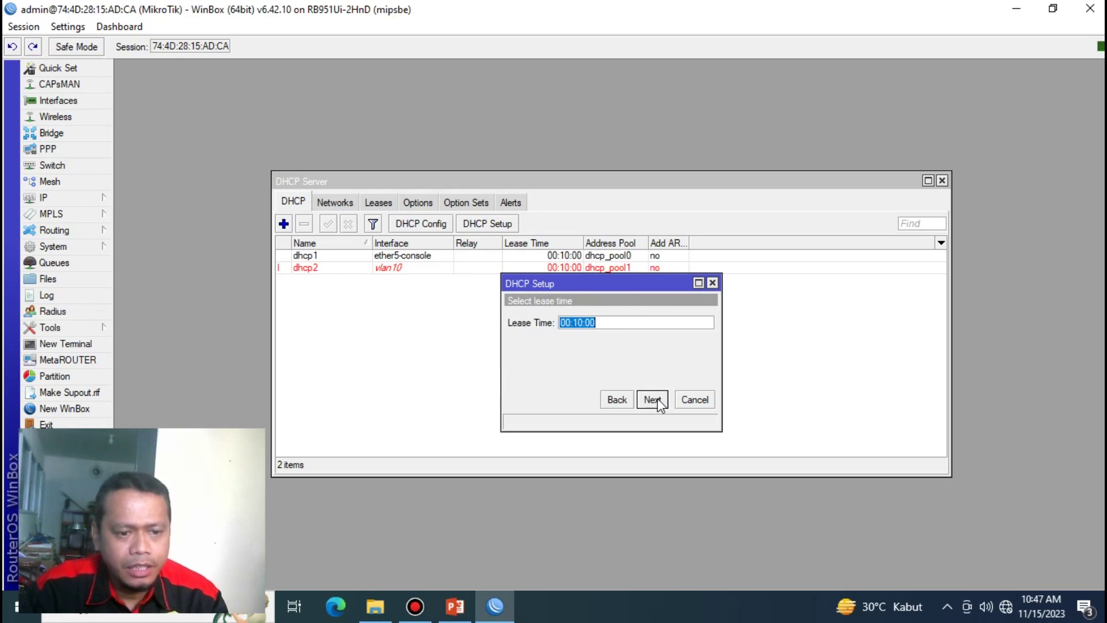
left_click(657, 397)
left_click(617, 323)
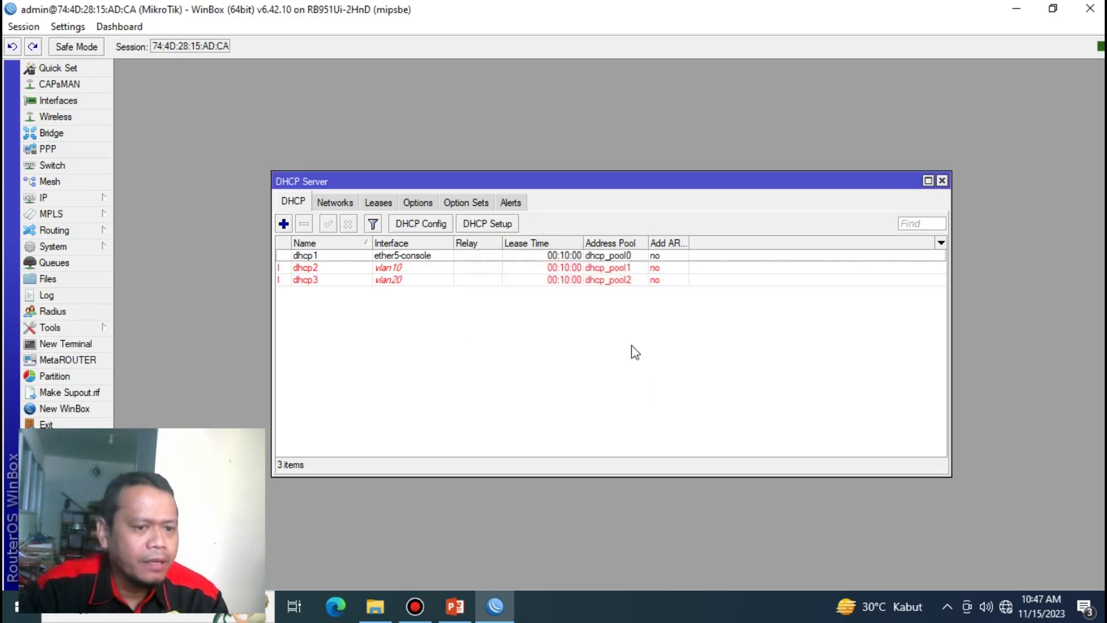
Move the DHCP server window aside to check its entries, and close it.
left_click_drag(557, 184, 433, 120)
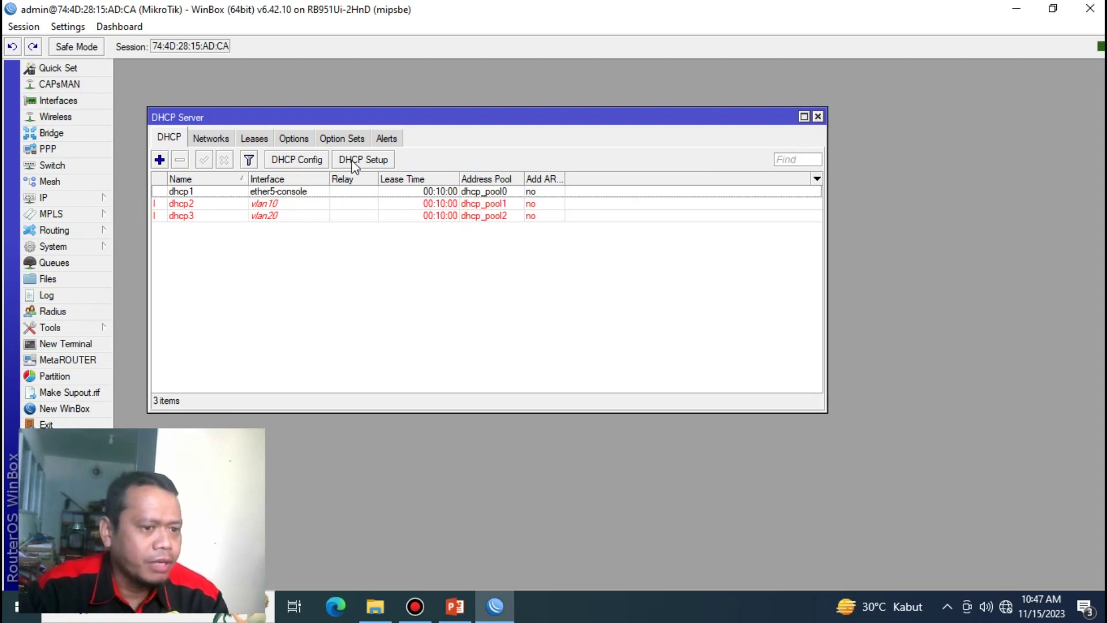
left_click(51, 197)
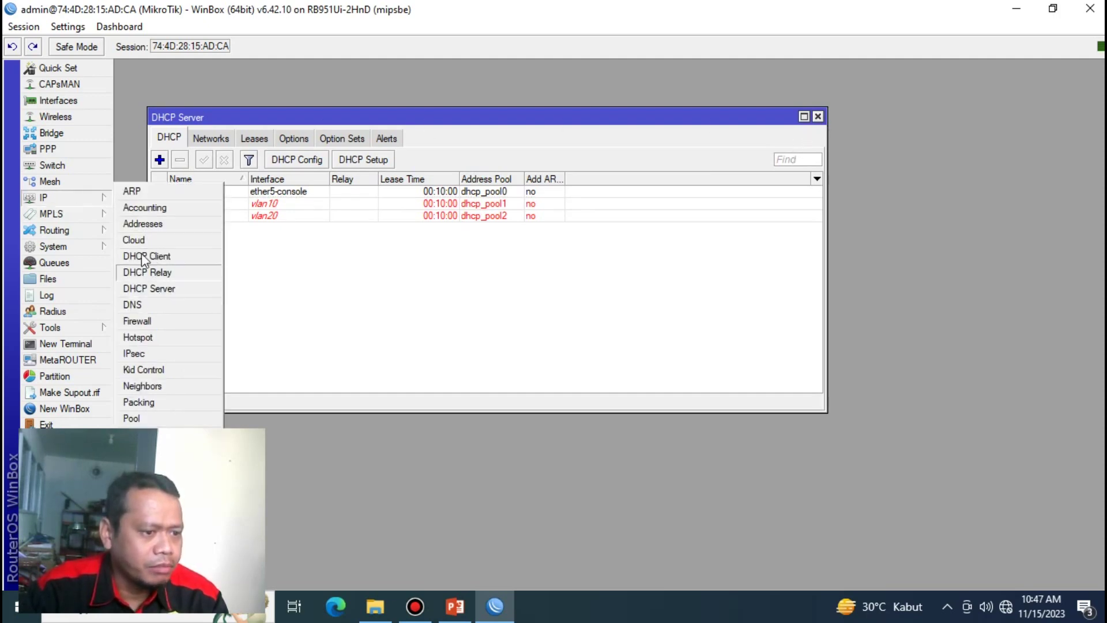
left_click(817, 116)
left_click(818, 116)
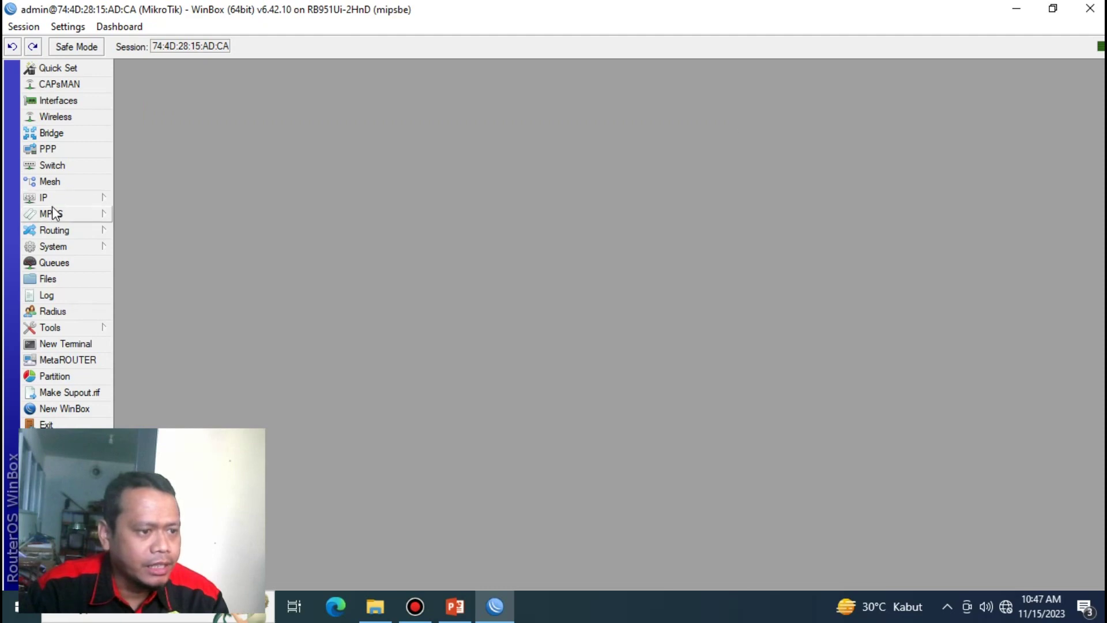
Start a new firewall NAT rule on the srcnat chain with ether1-internet as its outgoing interface.
left_click(51, 198)
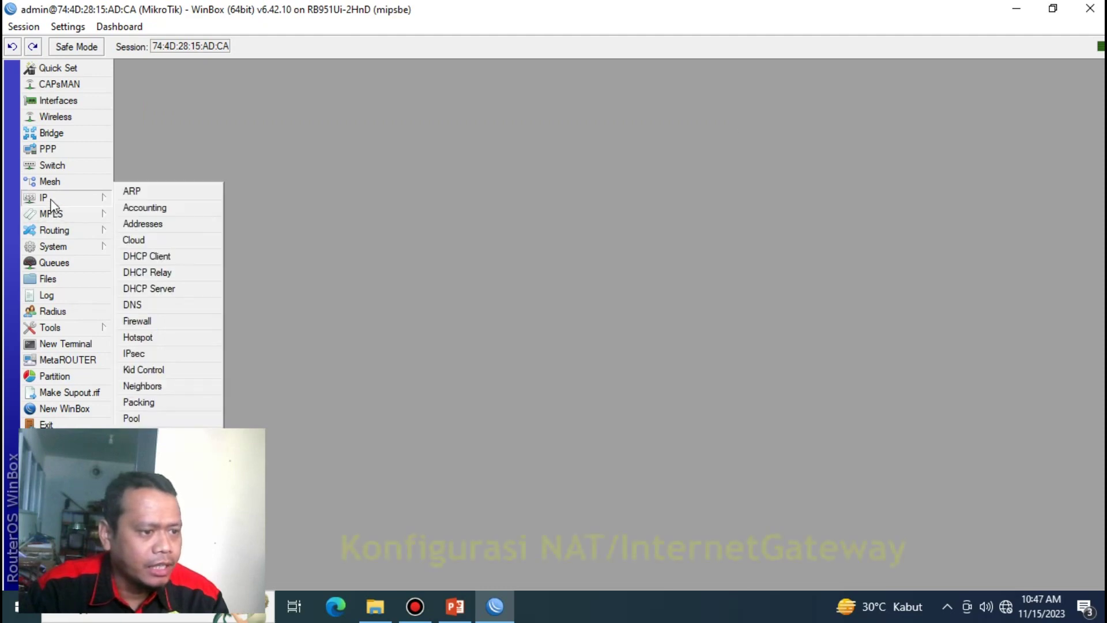
left_click(138, 322)
left_click_drag(424, 182, 345, 113)
left_click(295, 133)
left_click(234, 154)
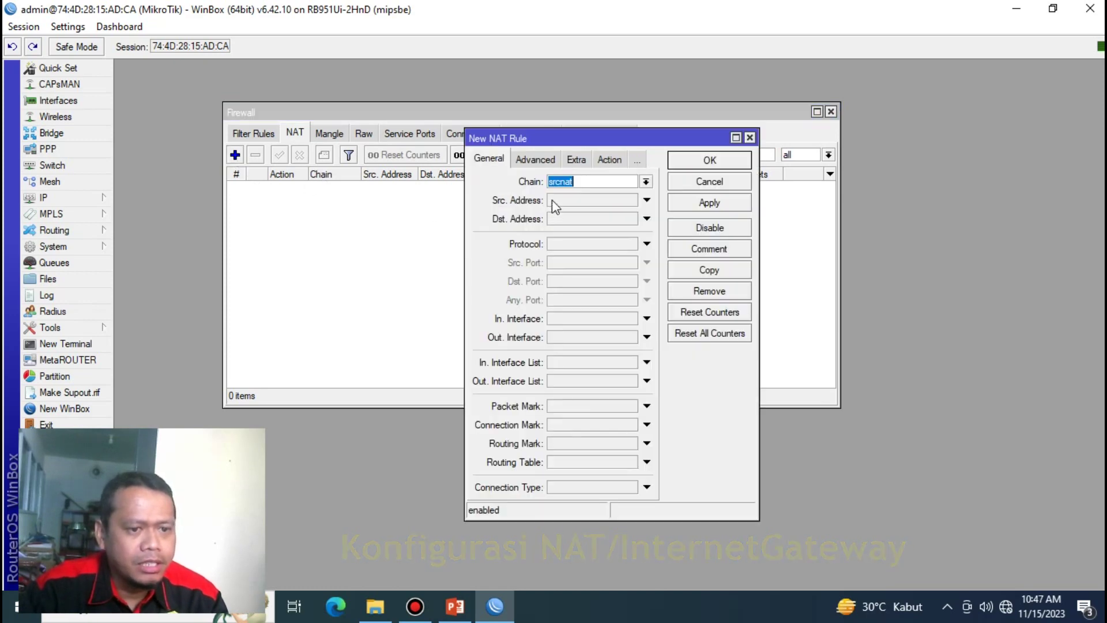
left_click(578, 340)
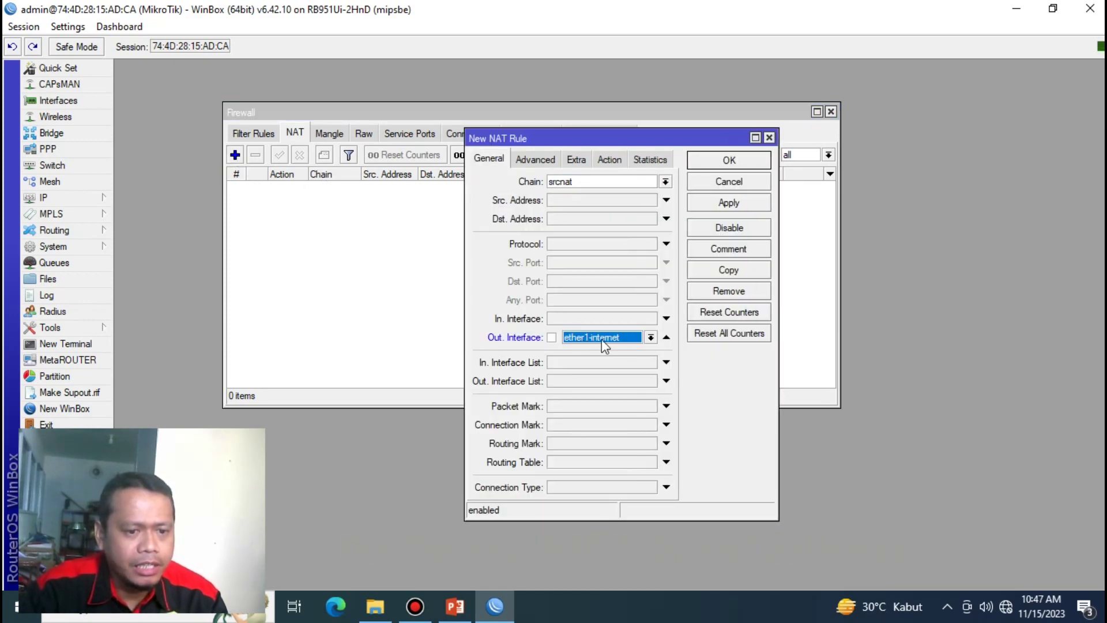
Set the NAT rule's action to masquerade, then apply and save the rule.
left_click(612, 160)
left_click(562, 180)
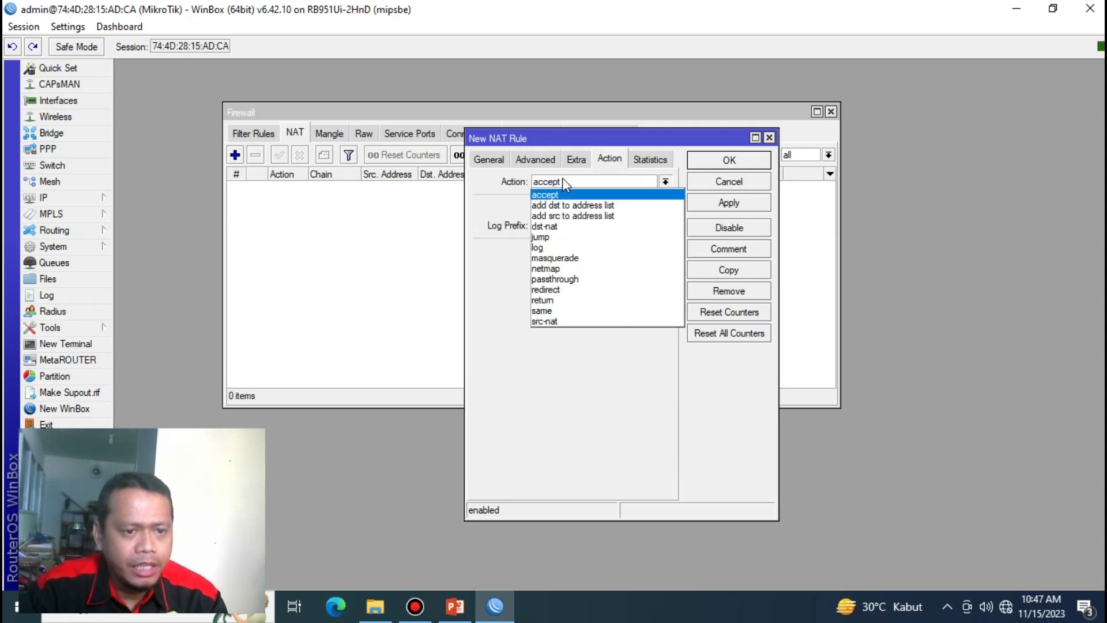
left_click(576, 264)
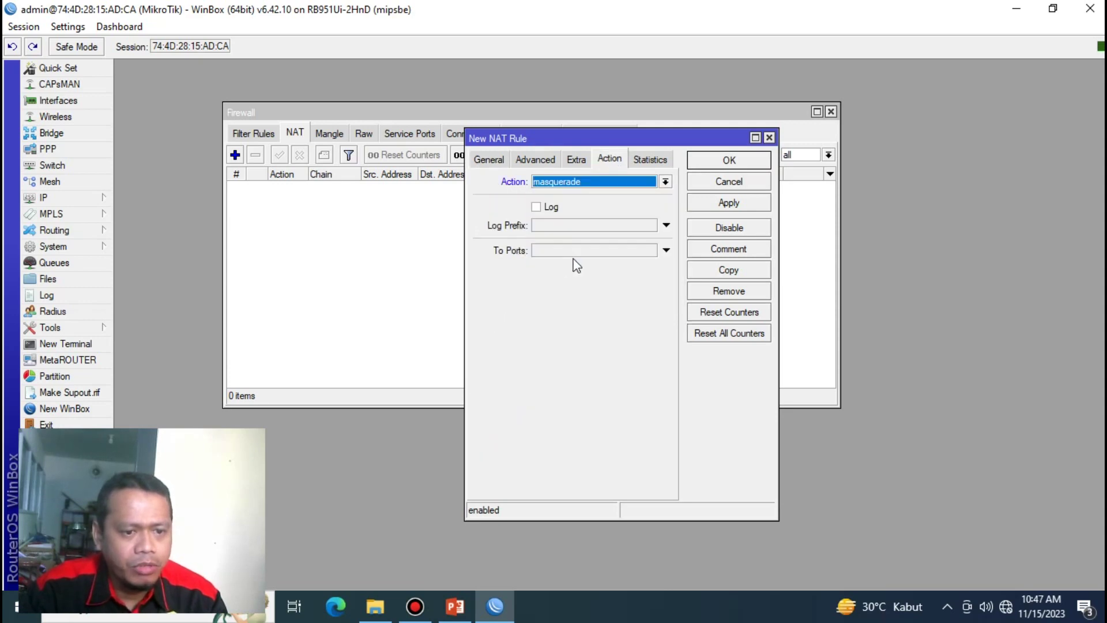
left_click(727, 203)
left_click(727, 160)
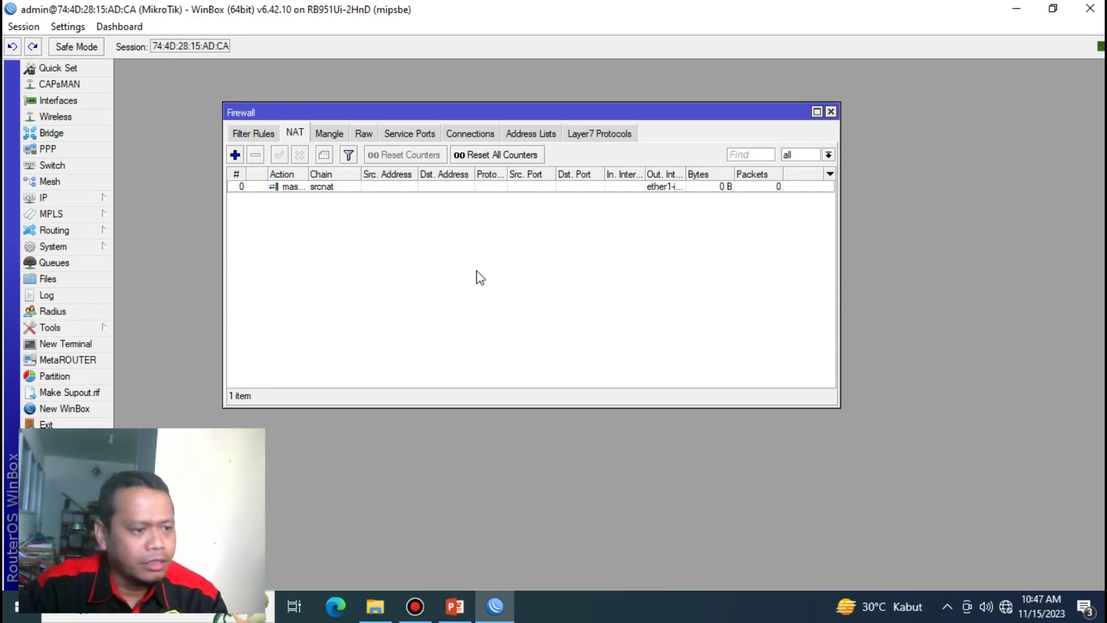
Test the router's internet connection by pinging 8.8.8.8 from a new router terminal, and close the terminal.
left_click(58, 344)
type("ping 8.8.")
key("Return")
key("Up")
type("8.8")
key("Return")
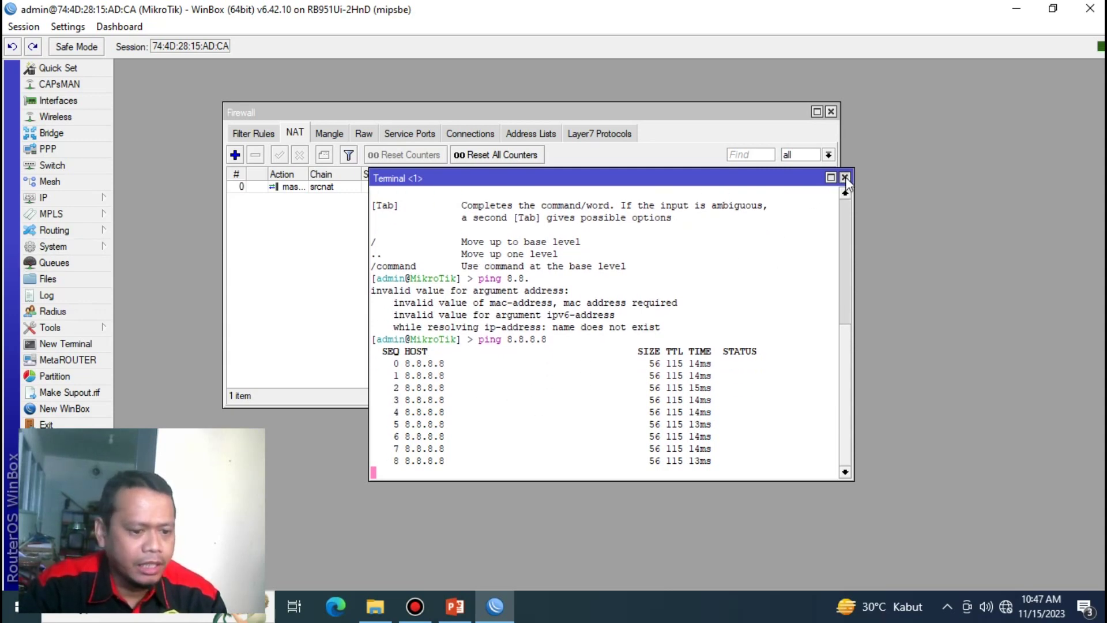
left_click(845, 178)
Switch to the Windows Command Prompt, check the PC's IP configuration with ipconfig, and close it.
left_click(145, 616)
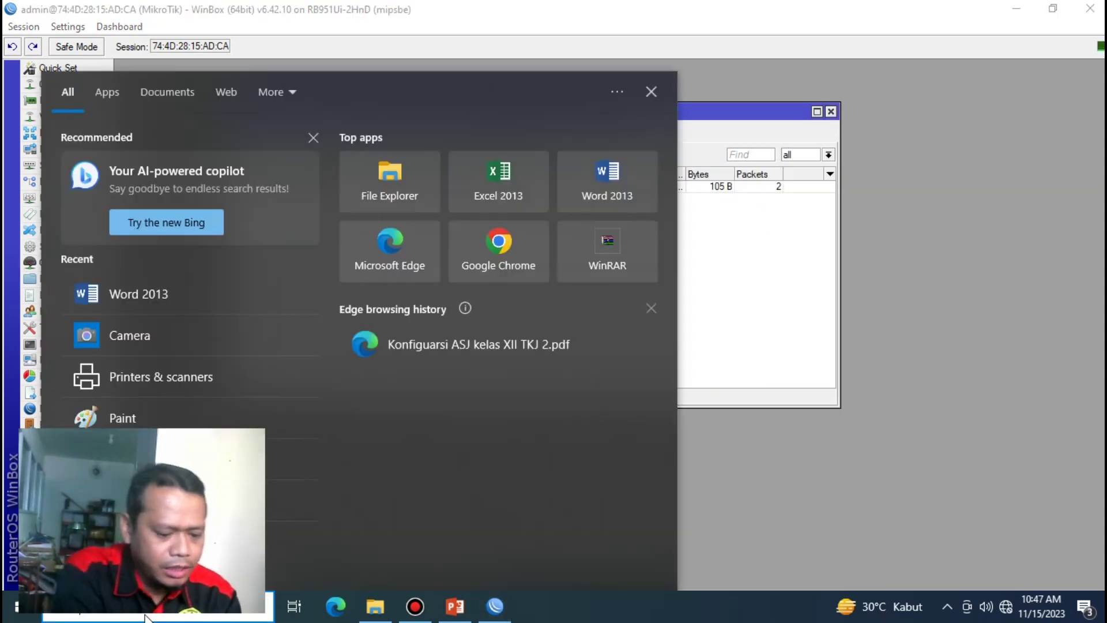
type("cmd")
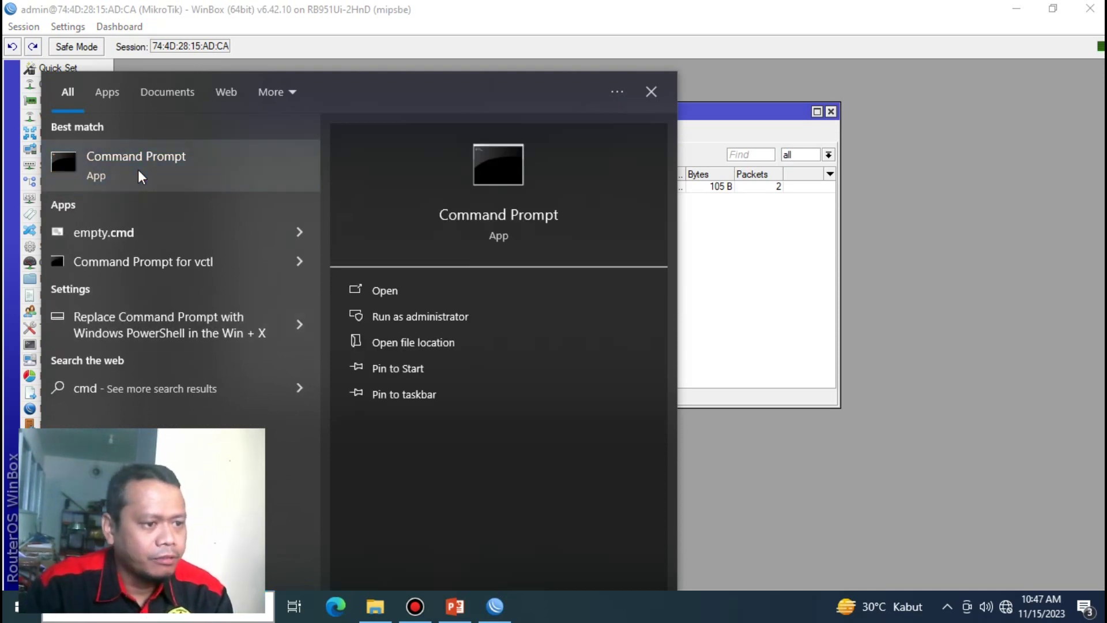
left_click(137, 170)
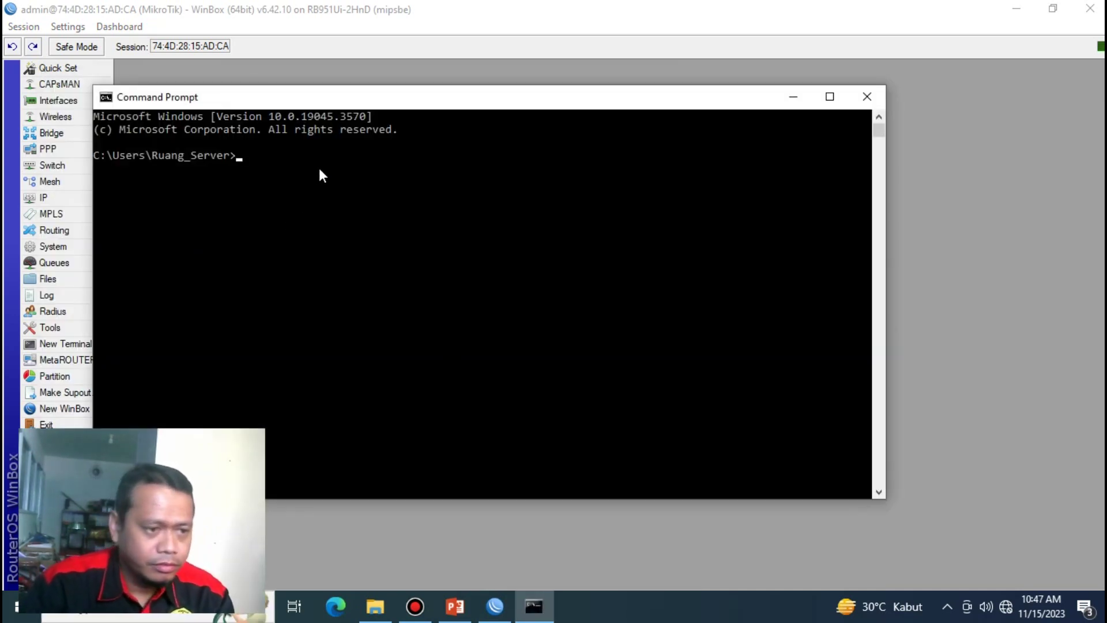
type("ipconfgi")
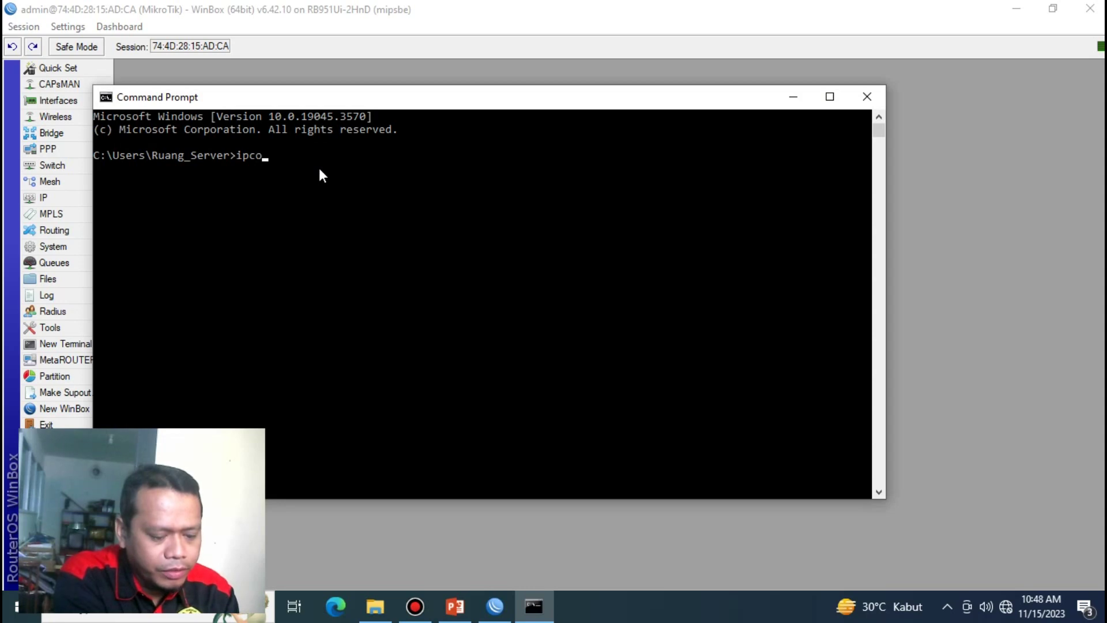
key("BackSpace")
key("BackSpace")
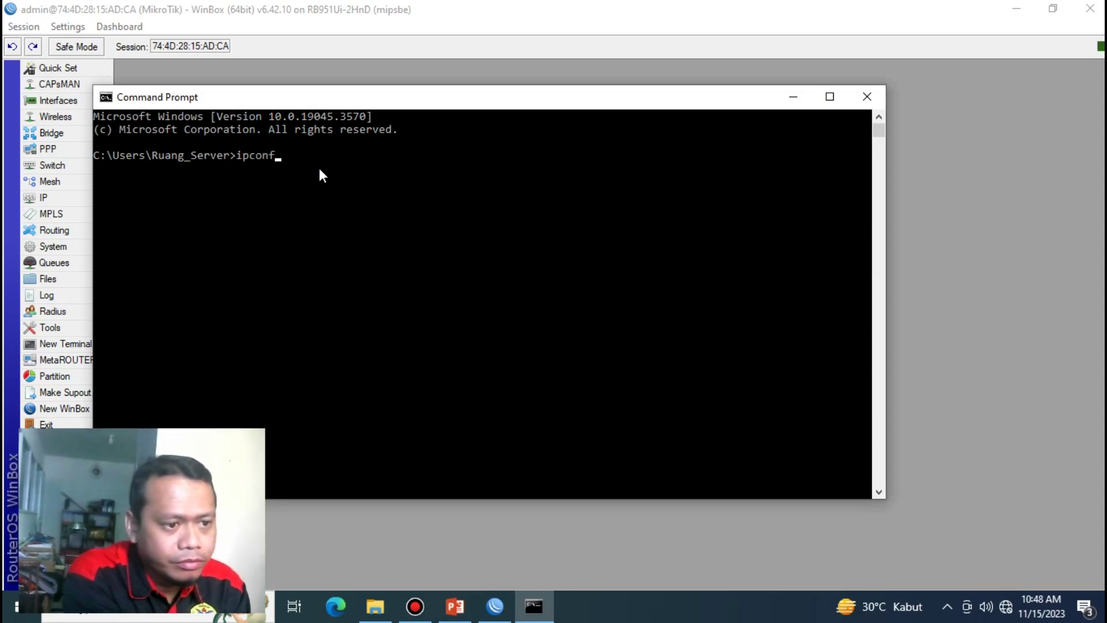
type("ig")
key("Return")
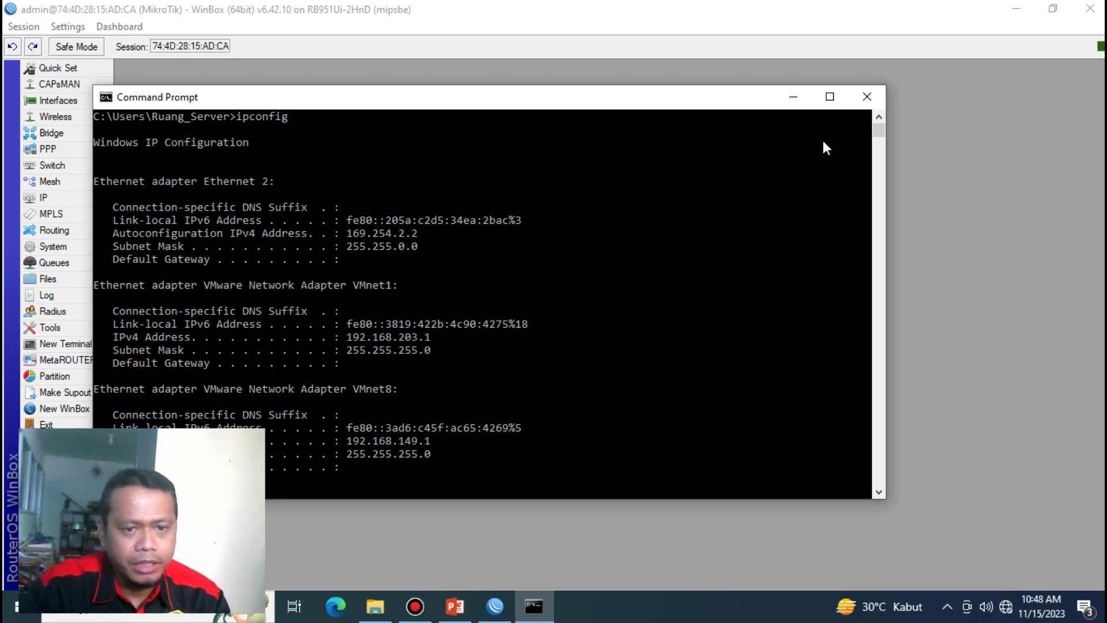
left_click(857, 100)
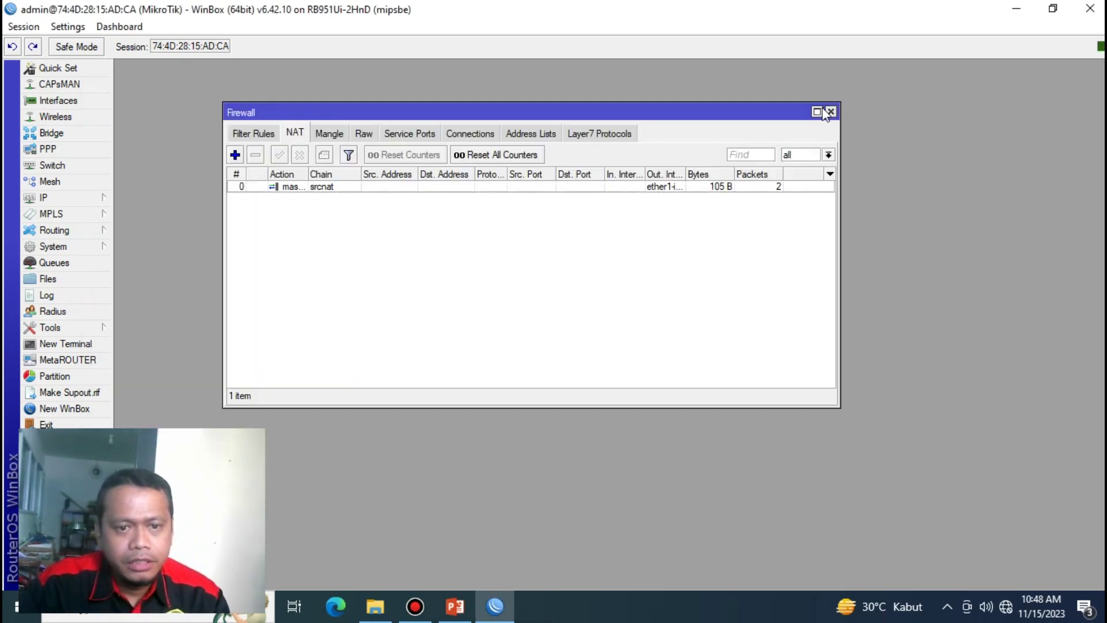
Run the Windows network troubleshooter on all network adapters and close it when it finishes.
right_click(1009, 617)
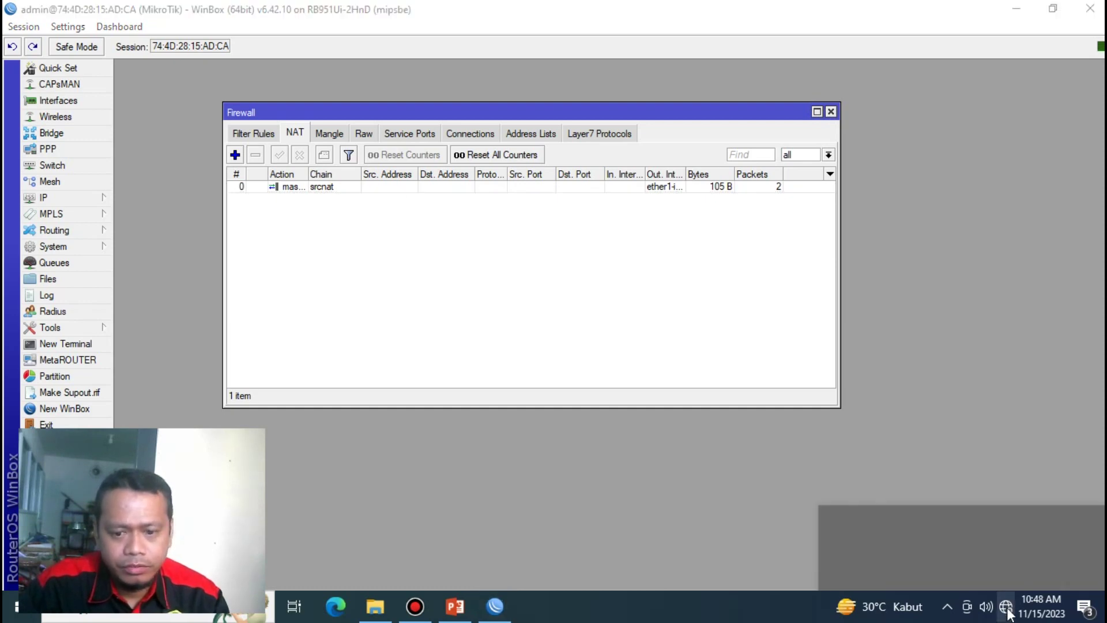
left_click(1006, 611)
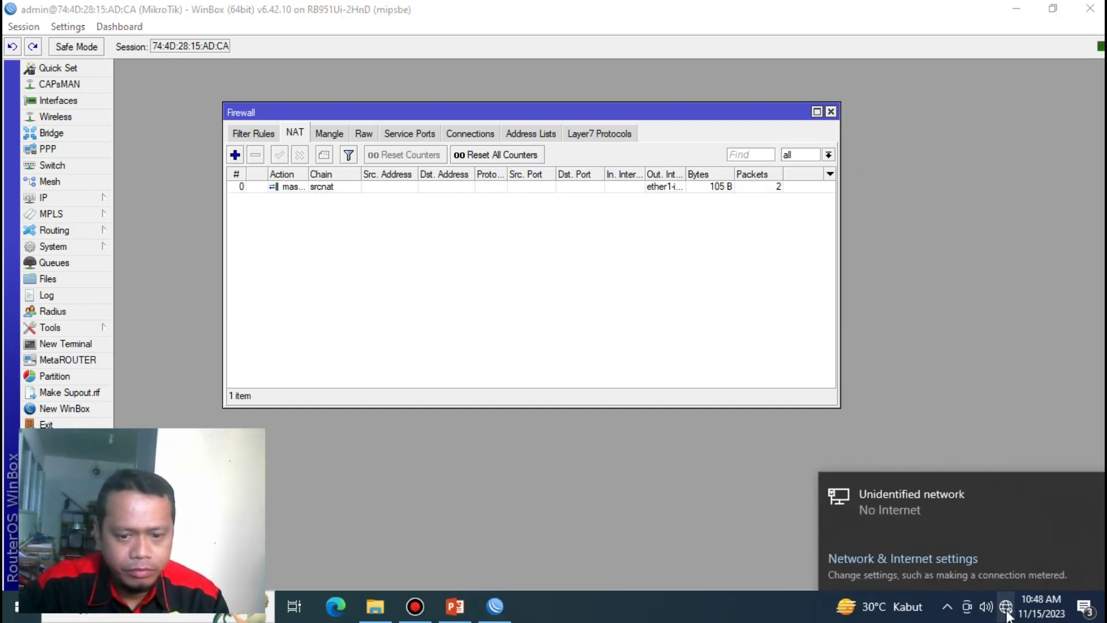
right_click(1006, 606)
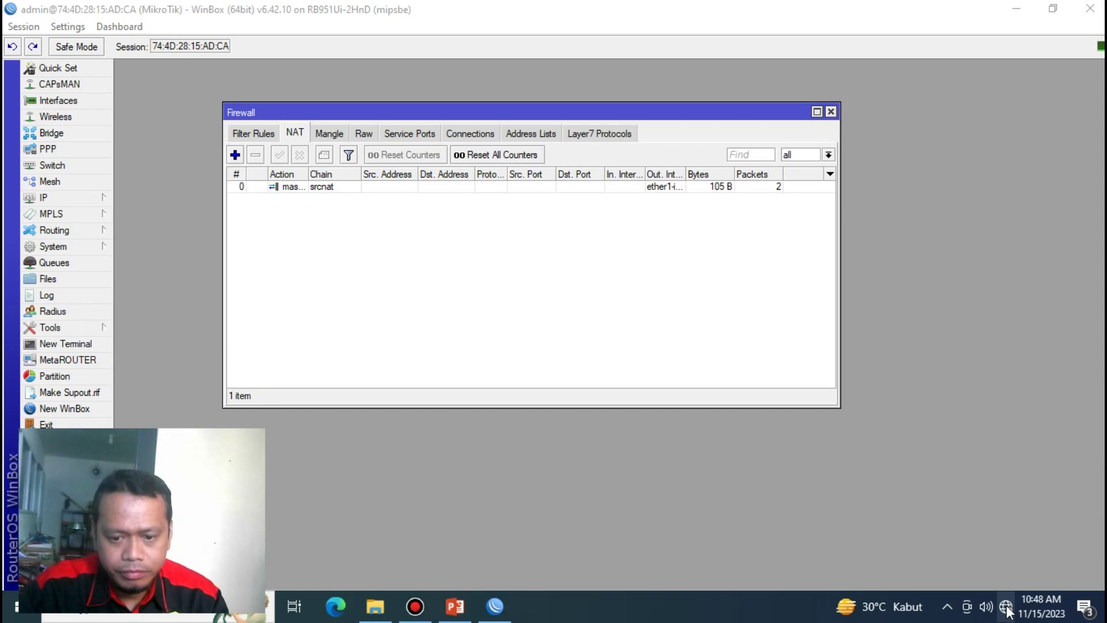
left_click(980, 559)
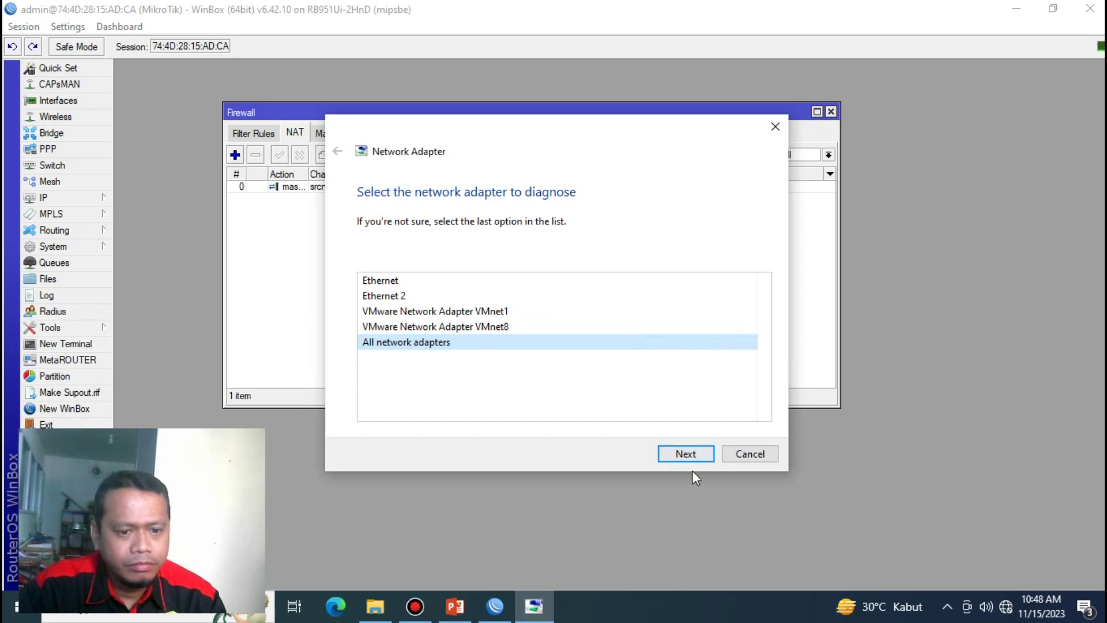
left_click(686, 454)
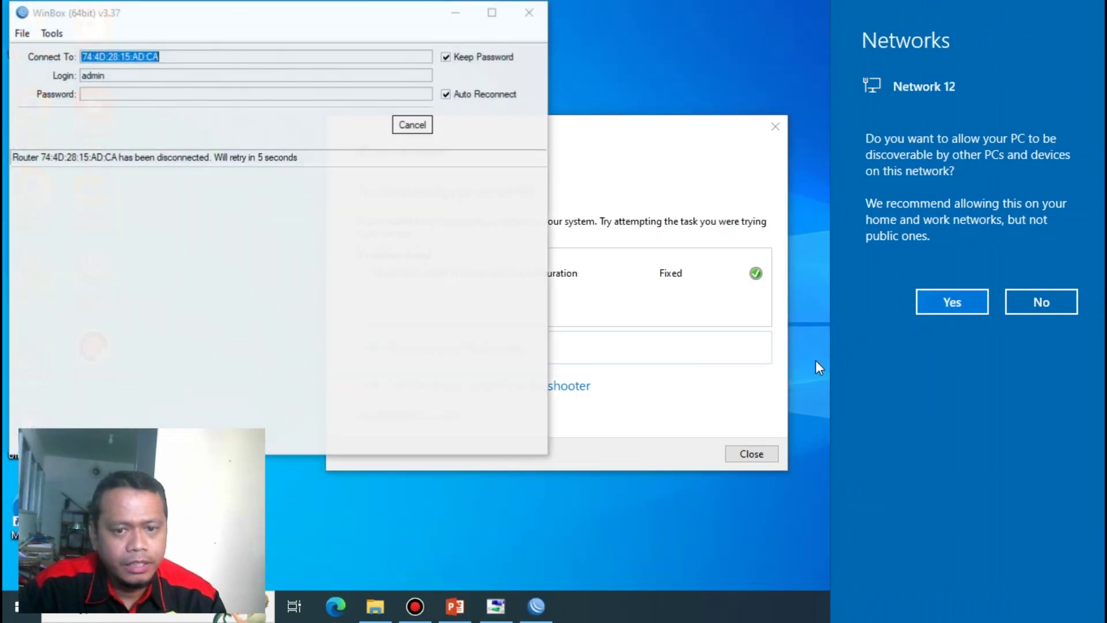
left_click(751, 454)
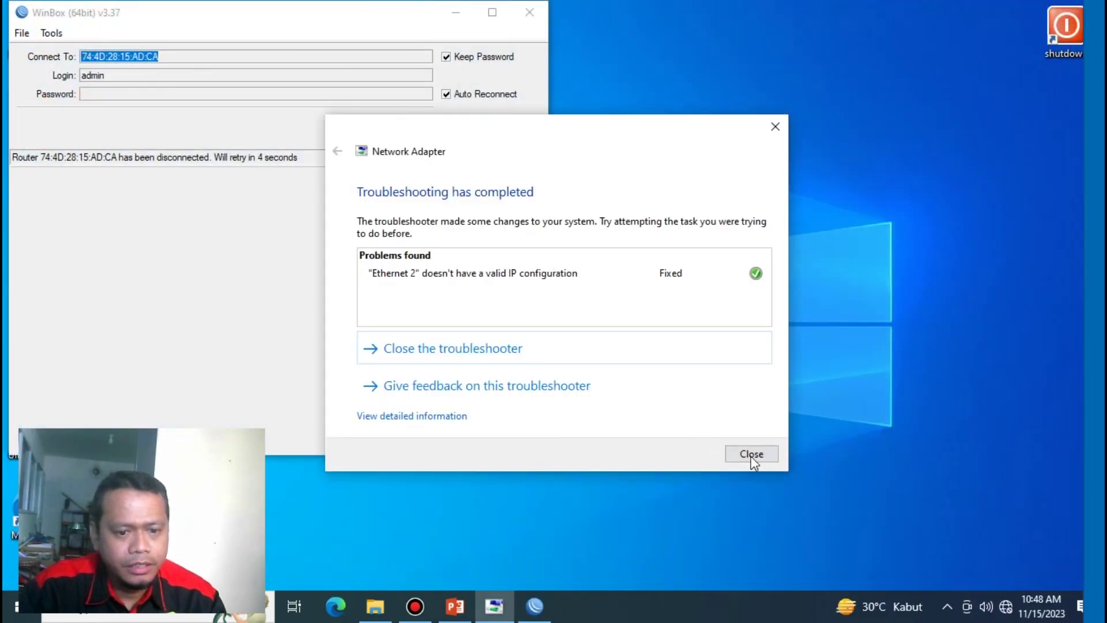
left_click(751, 454)
Stop the automatic reconnection, refresh the neighbor list, and reconnect to the router 74:4D:28:15:AD:CA.
left_click(432, 126)
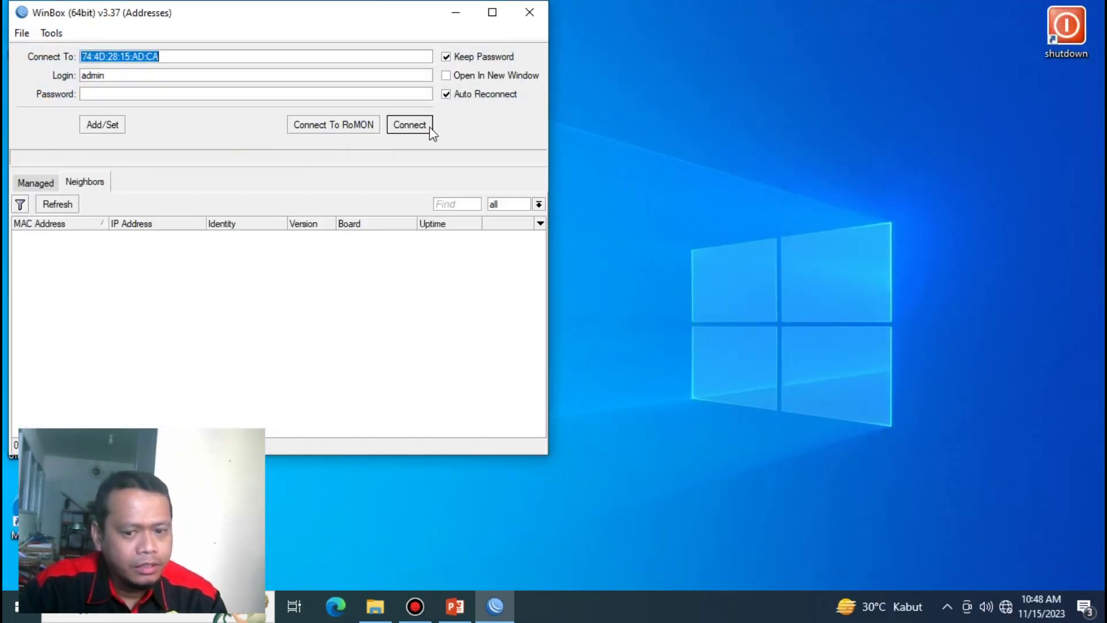
left_click(43, 209)
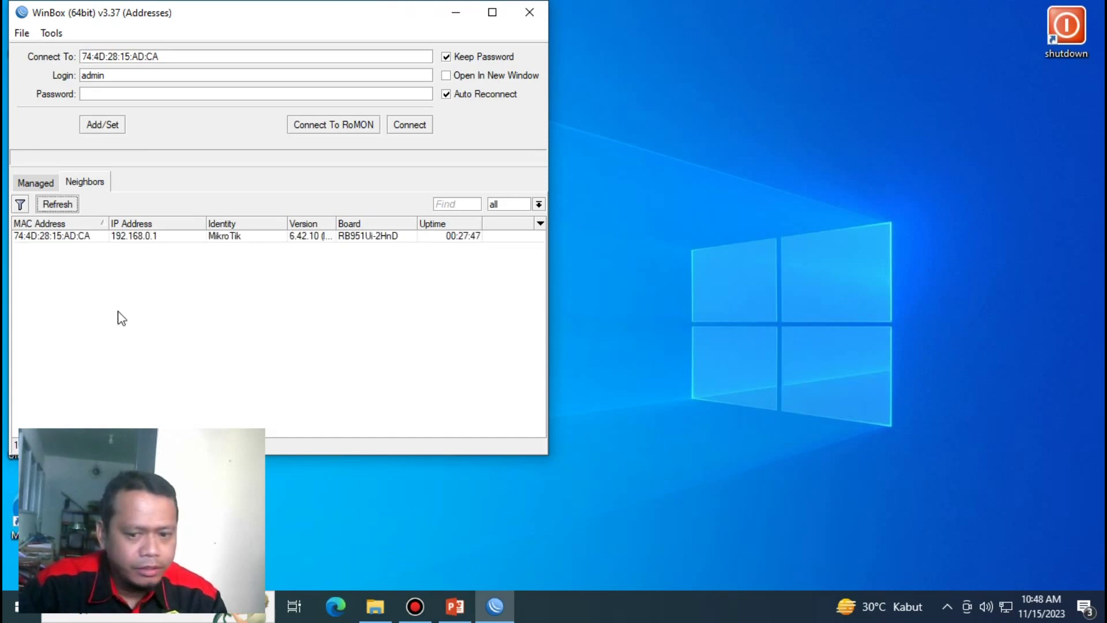
left_click(69, 242)
left_click(426, 128)
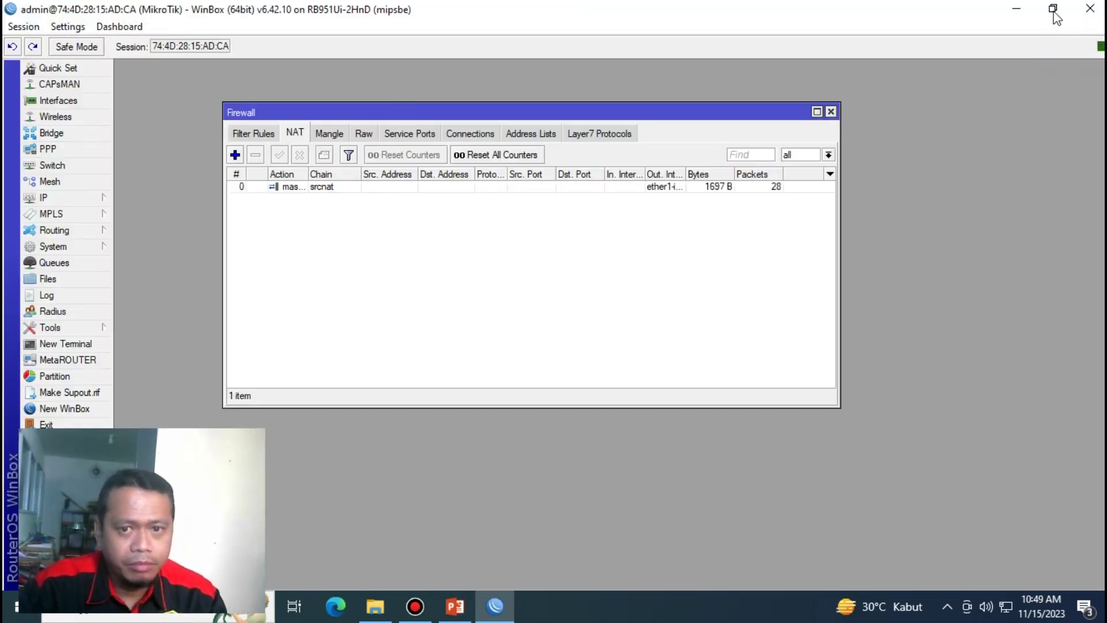
Minimize WinBox, switch to the Windows Command Prompt, and run ipconfig to check the PC's assigned address.
left_click(1017, 9)
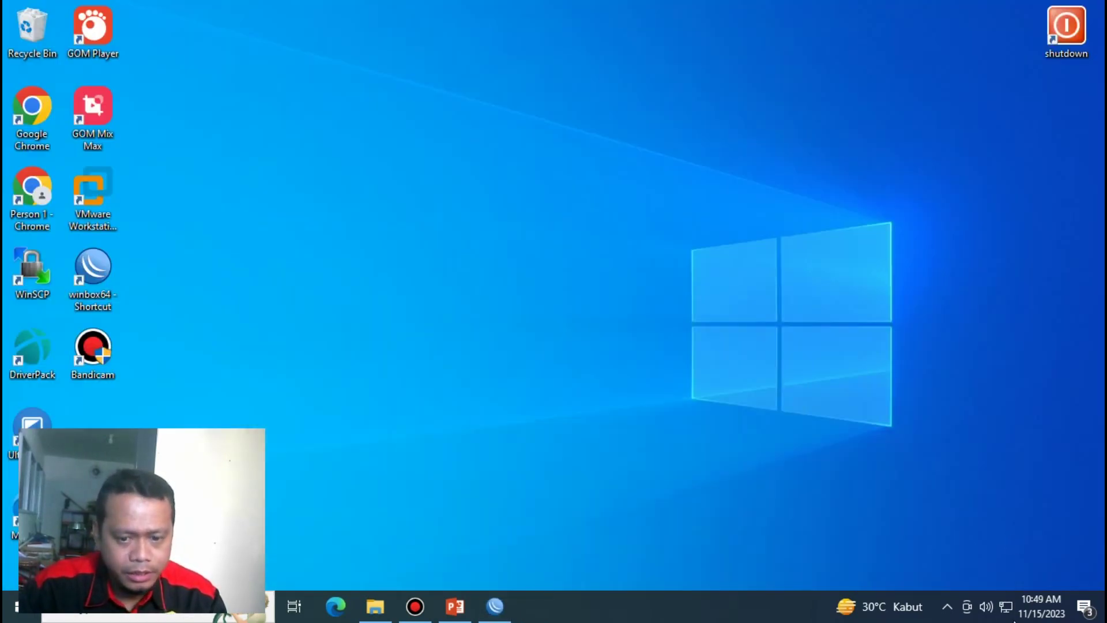
left_click(182, 618)
type("md")
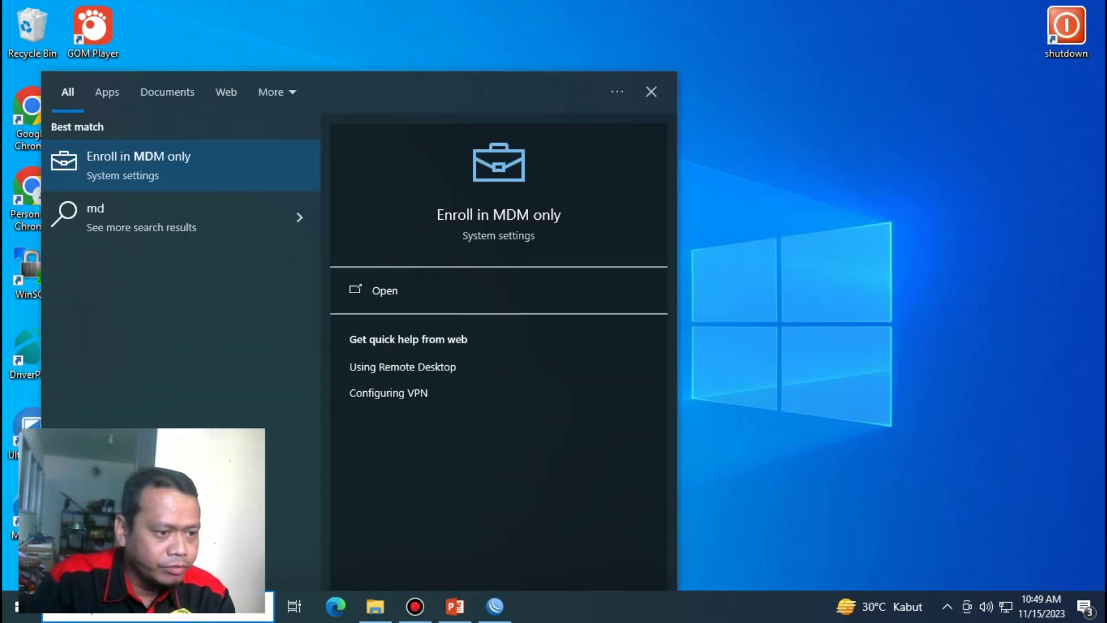
left_click(101, 165)
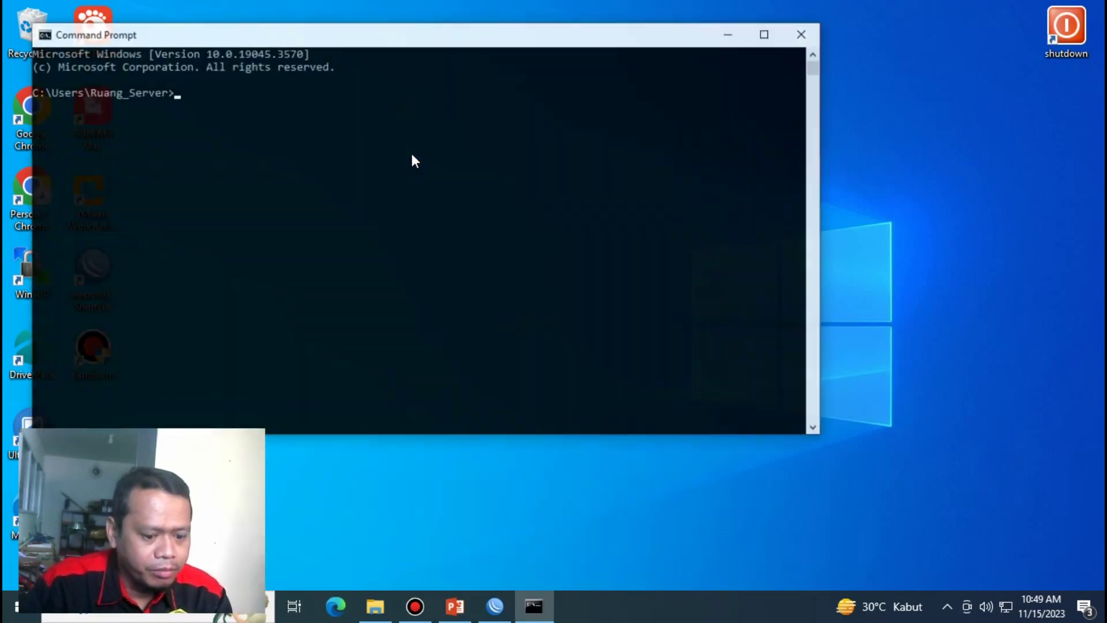
type("ipconfig")
key("Return")
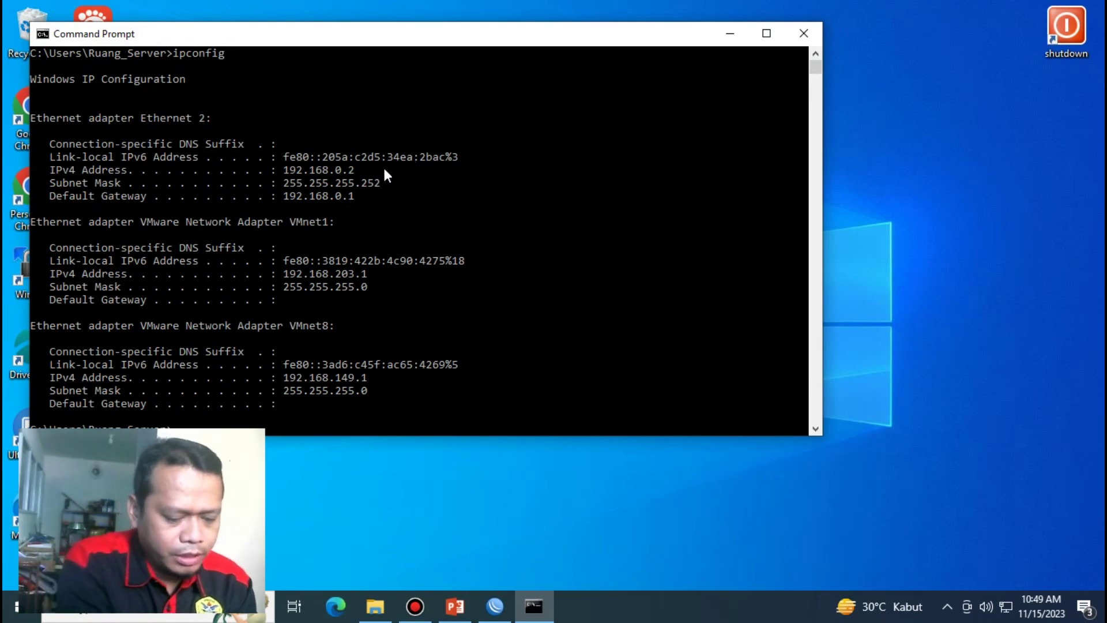
Ping 8.8.8.8 from the PC to test its internet access through the router.
type("ping 1.1.1.1")
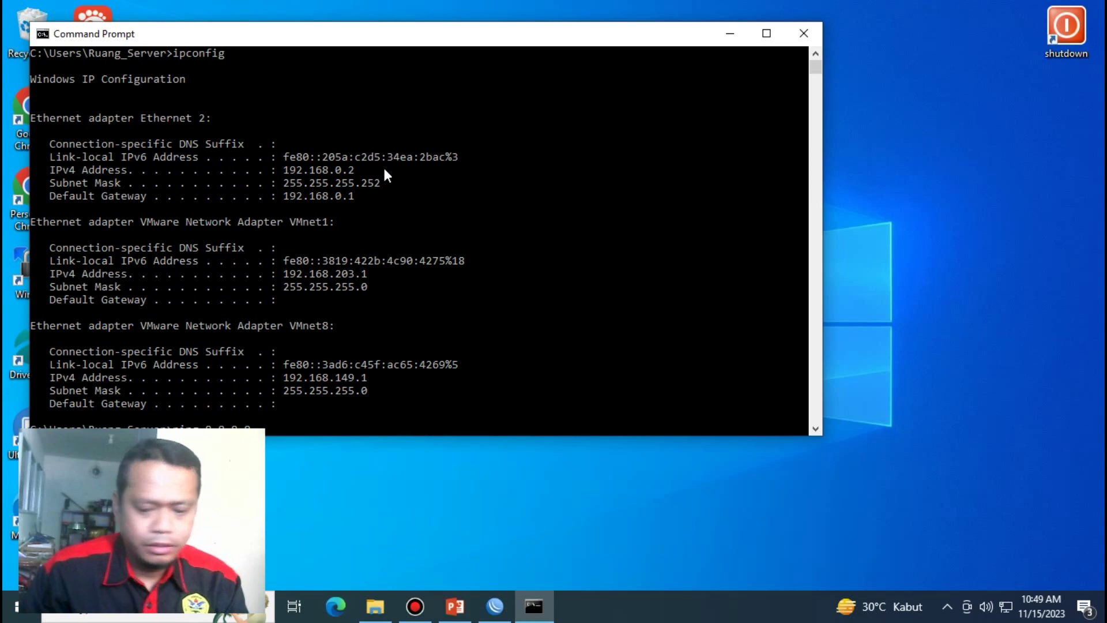
key("Return")
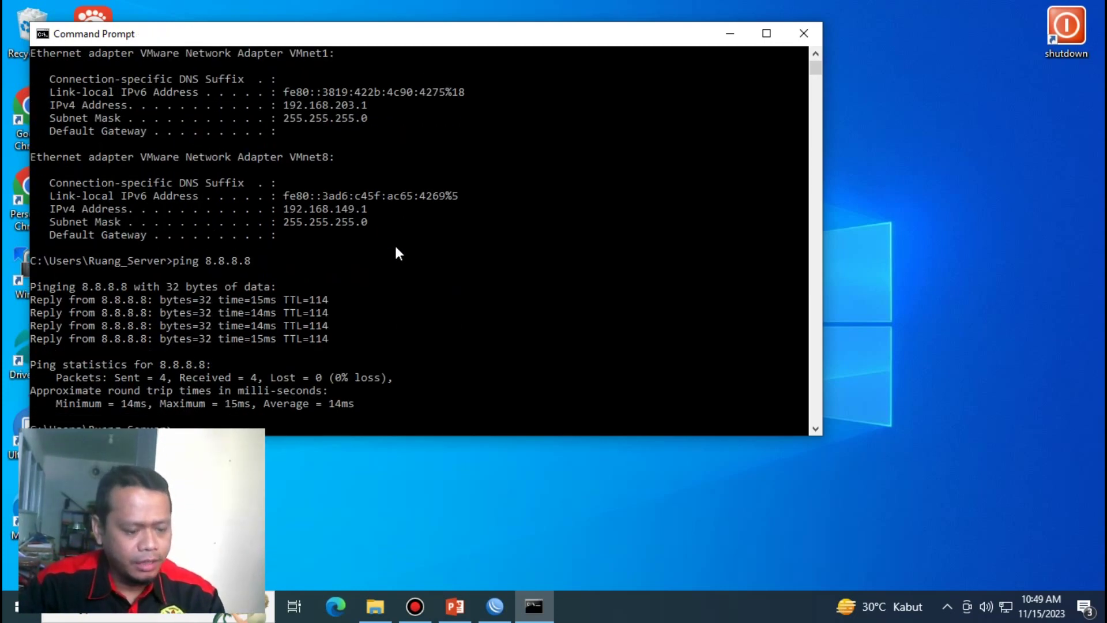
left_click_drag(343, 40, 481, 97)
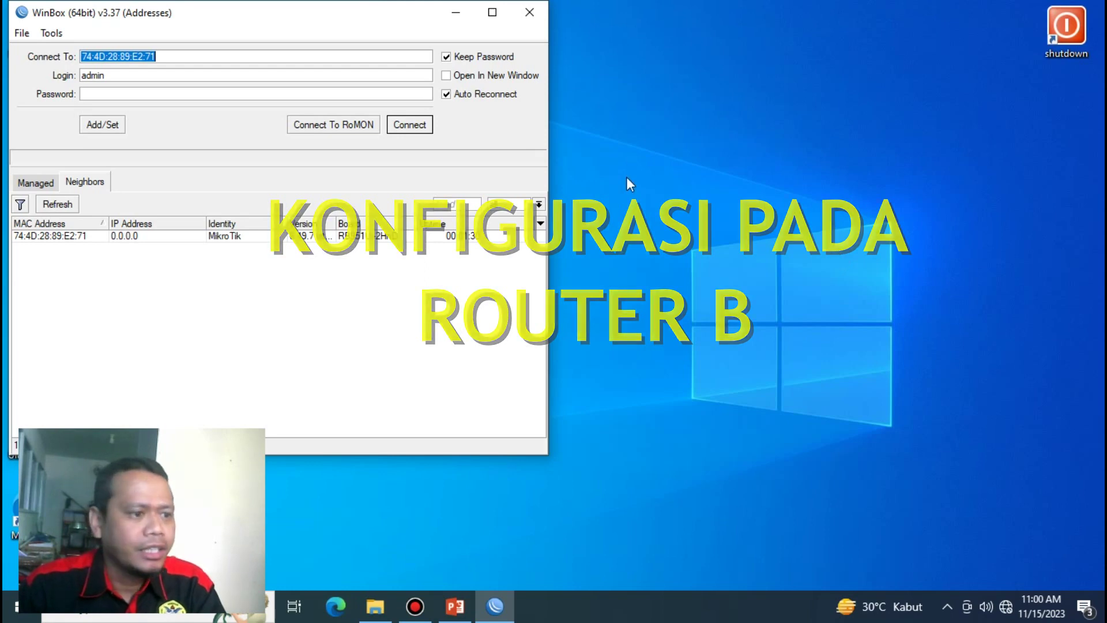
Connect to the second router, 74:4D:28:89:E2:71, as admin, skip the password change, and maximize WinBox.
left_click(49, 241)
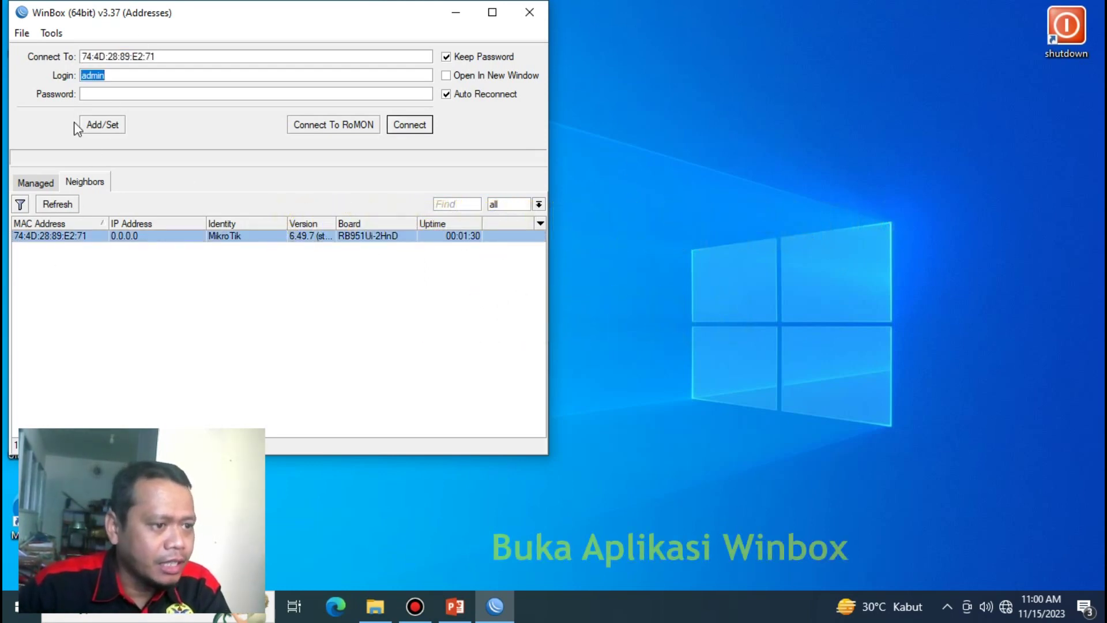
left_click(417, 126)
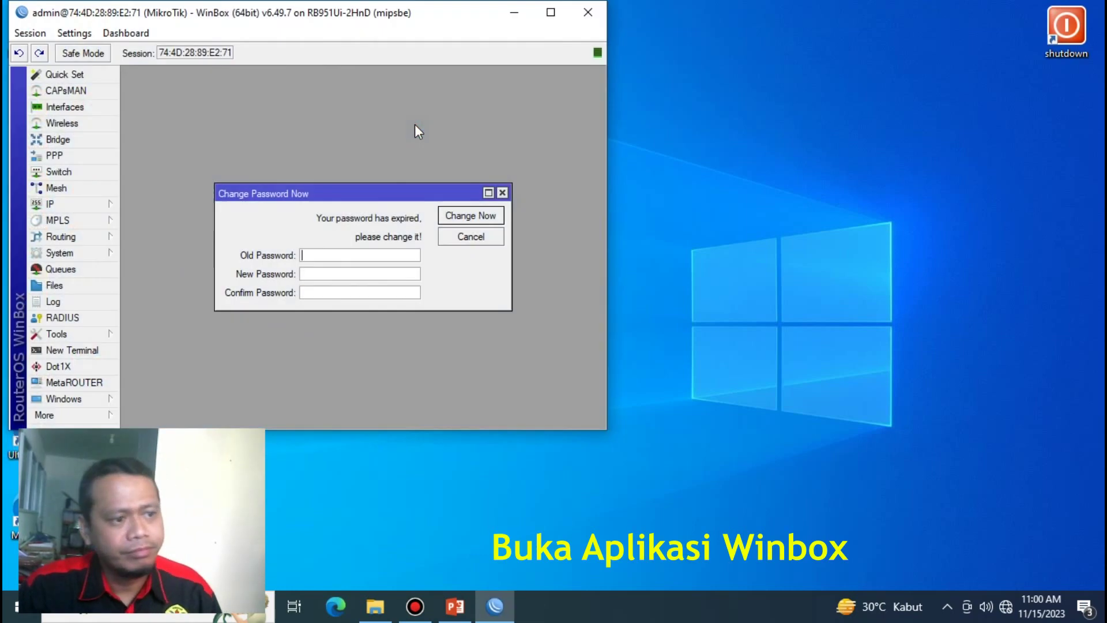
left_click(470, 236)
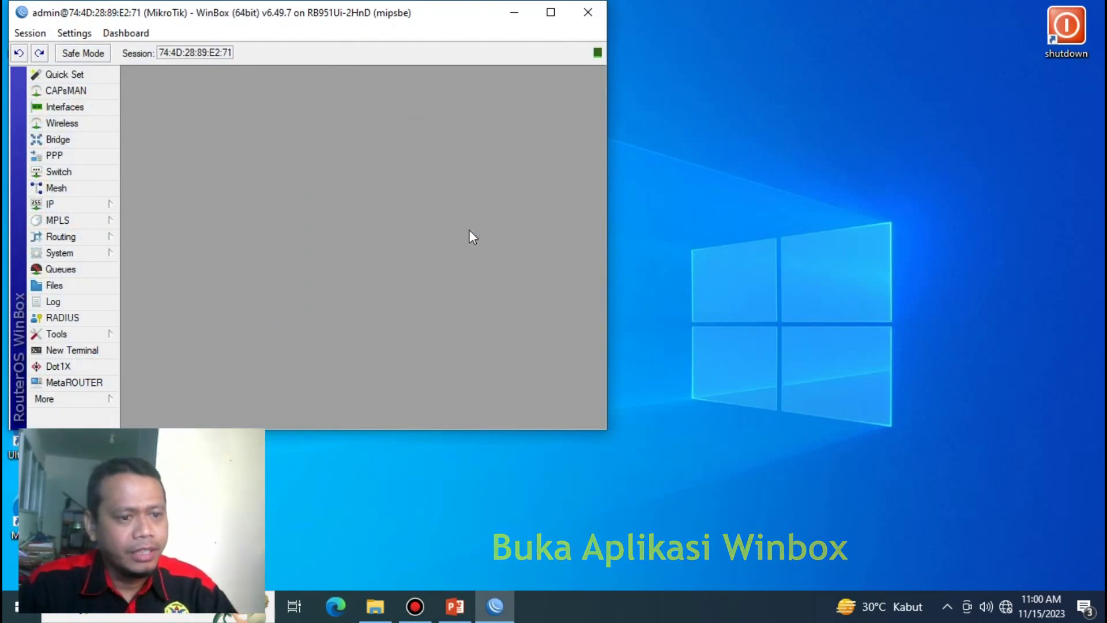
left_click(551, 12)
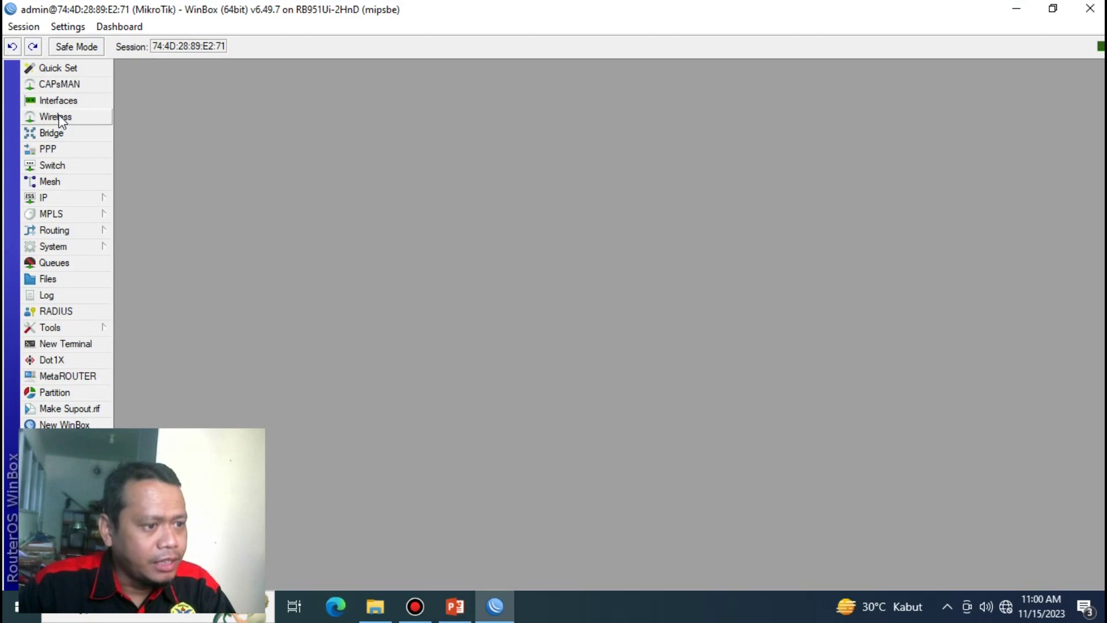
Open the interface list and rename the ether1 interface as ether1-Trunk.
left_click(57, 101)
left_click_drag(251, 182, 256, 79)
double_click(203, 154)
left_click(602, 196)
type("-")
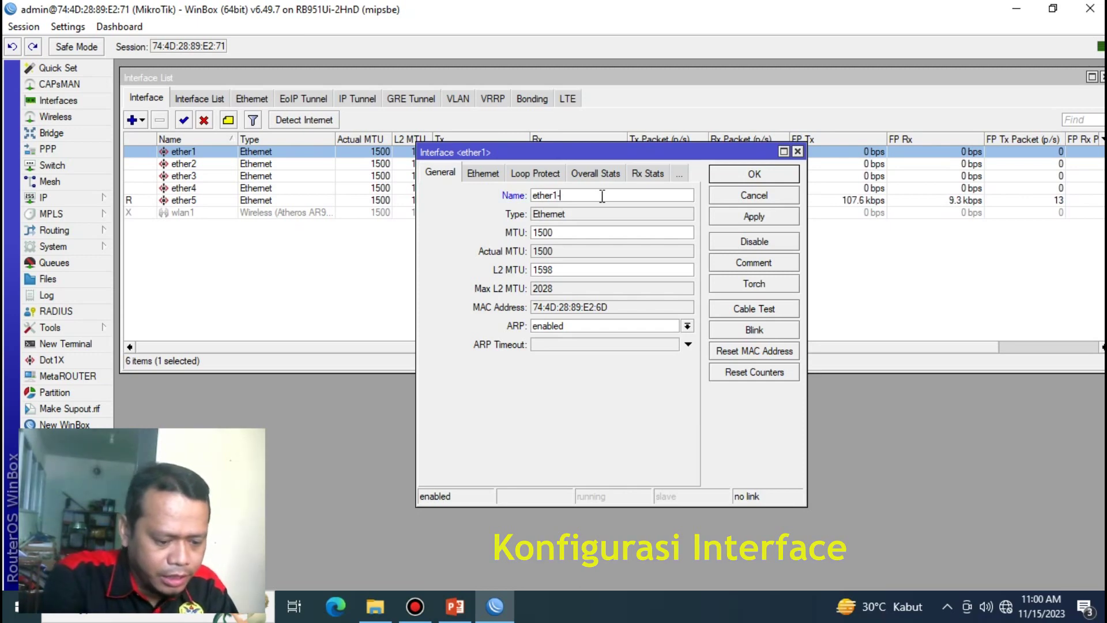
type("Trunk")
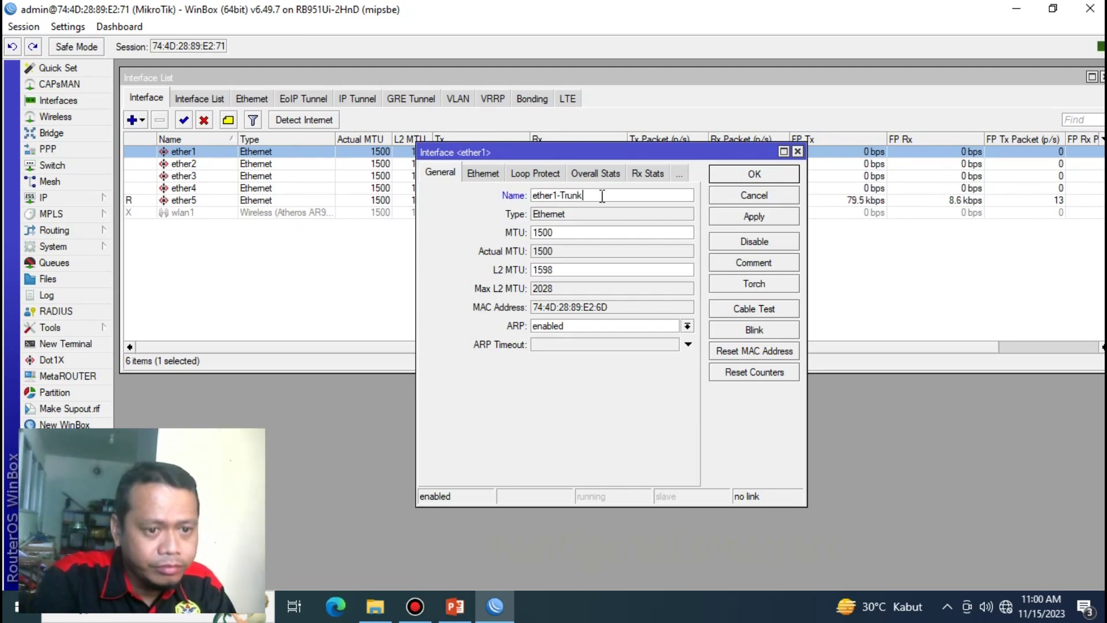
left_click(729, 176)
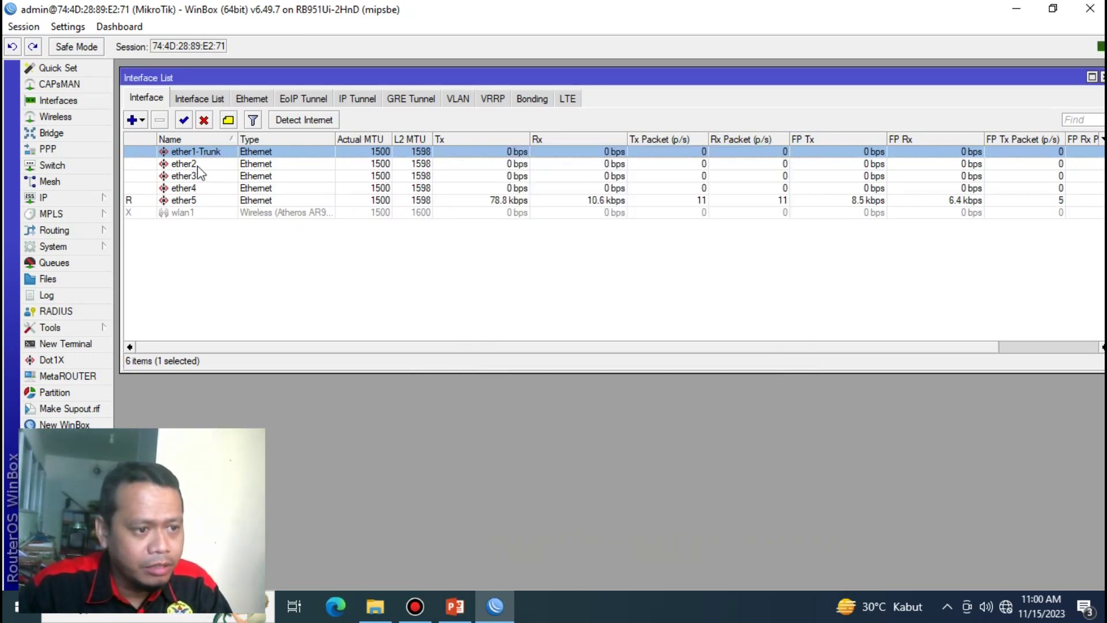
Rename the ether2 interface as ether2-vlan10.
left_click(198, 169)
double_click(198, 169)
left_click(577, 194)
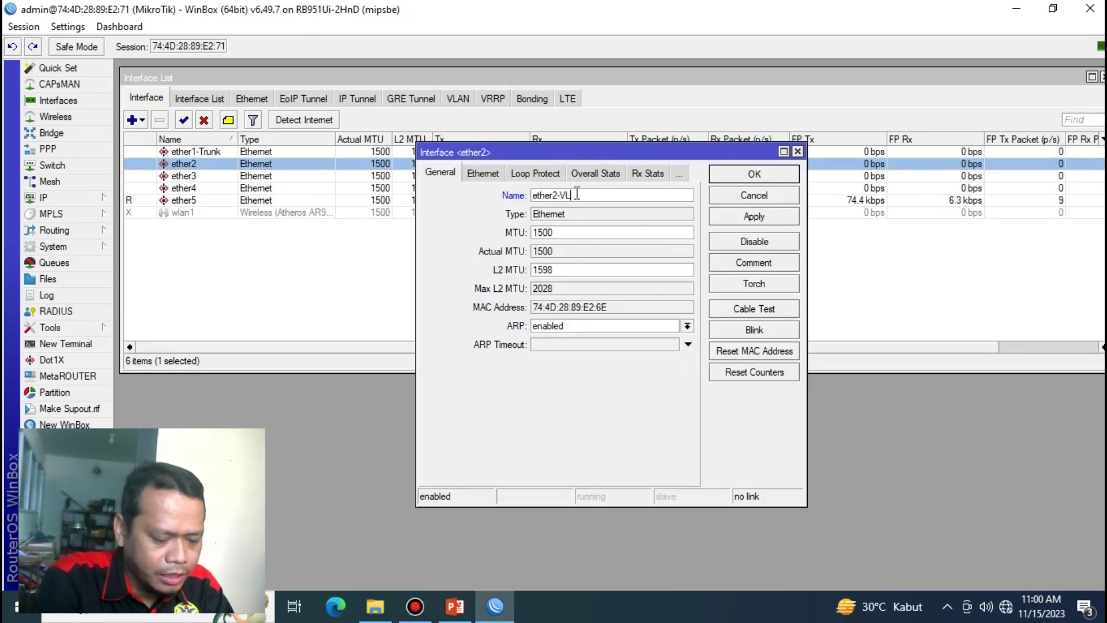
key("BackSpace")
key("BackSpace")
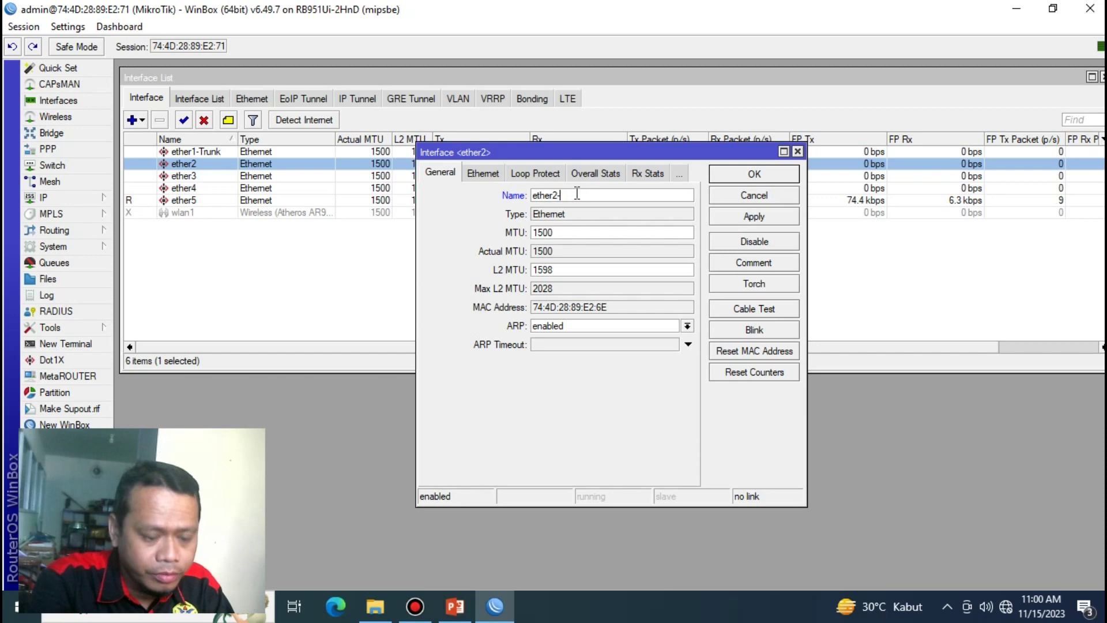
type("vlan")
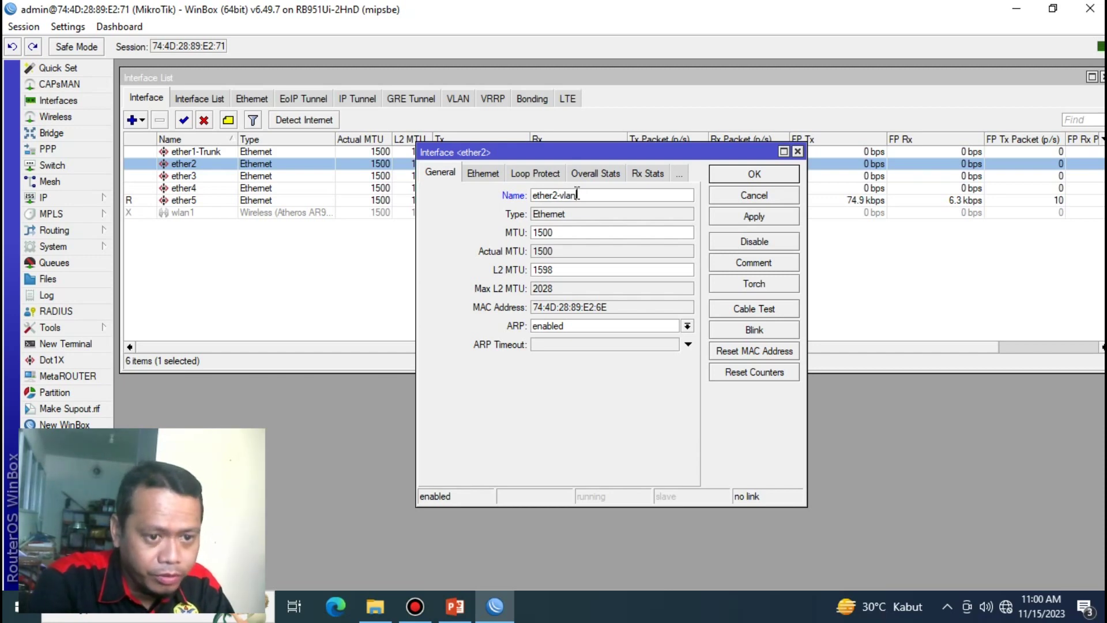
type("10")
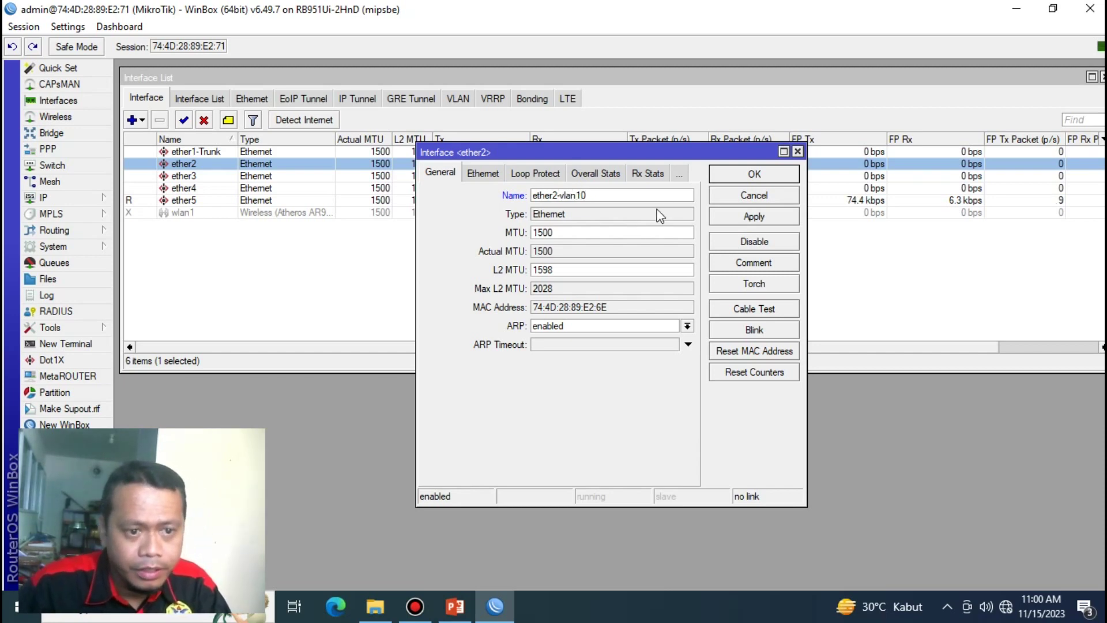
left_click(725, 175)
Rename the ether3 interface as ether3-vlan20.
double_click(209, 175)
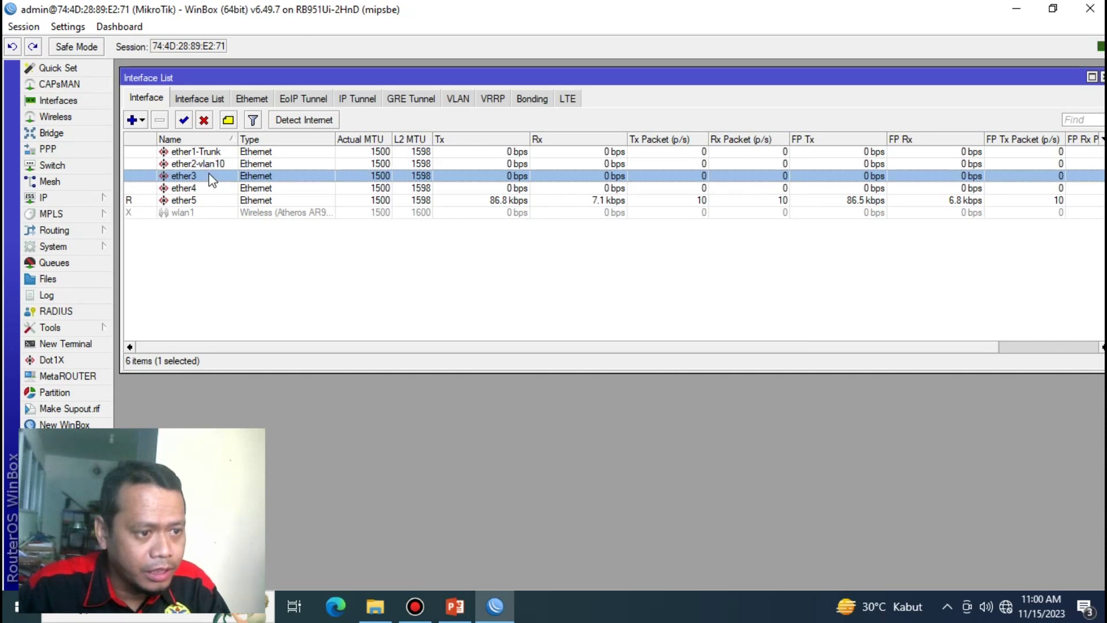
left_click(567, 196)
type("-vlan20")
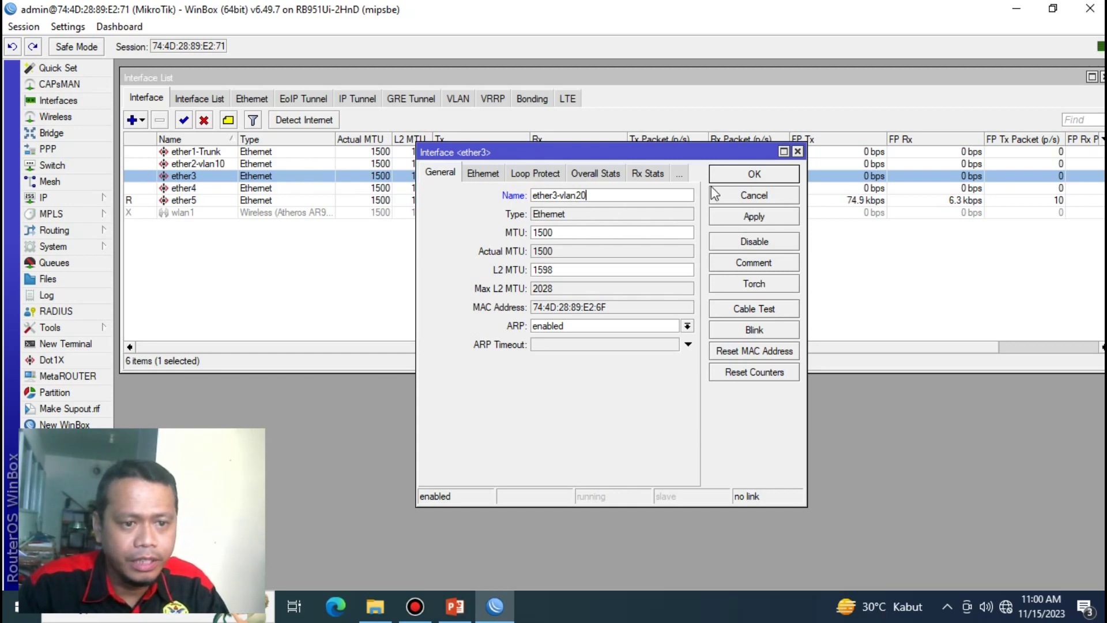
left_click(741, 174)
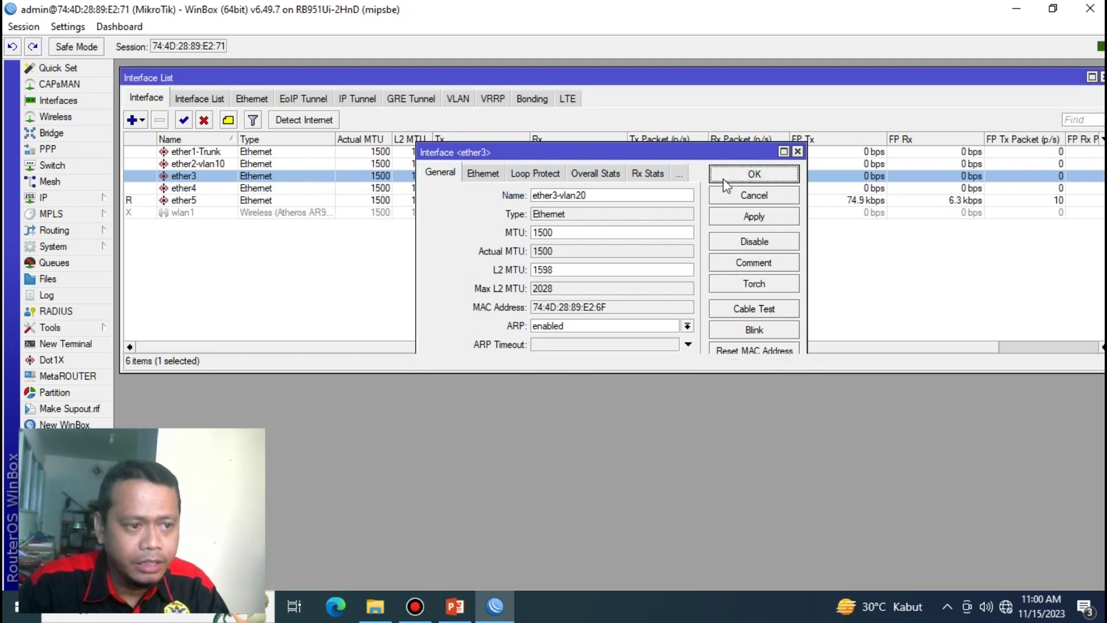
Rename the ether5 interface as ether5-console.
left_click(193, 203)
double_click(193, 204)
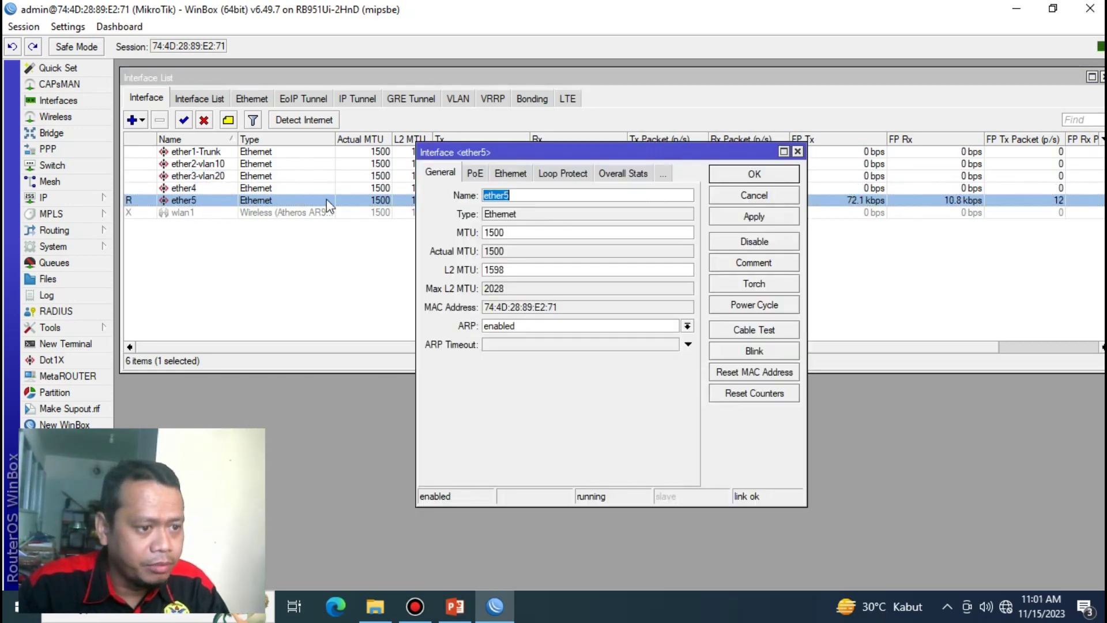
left_click(528, 196)
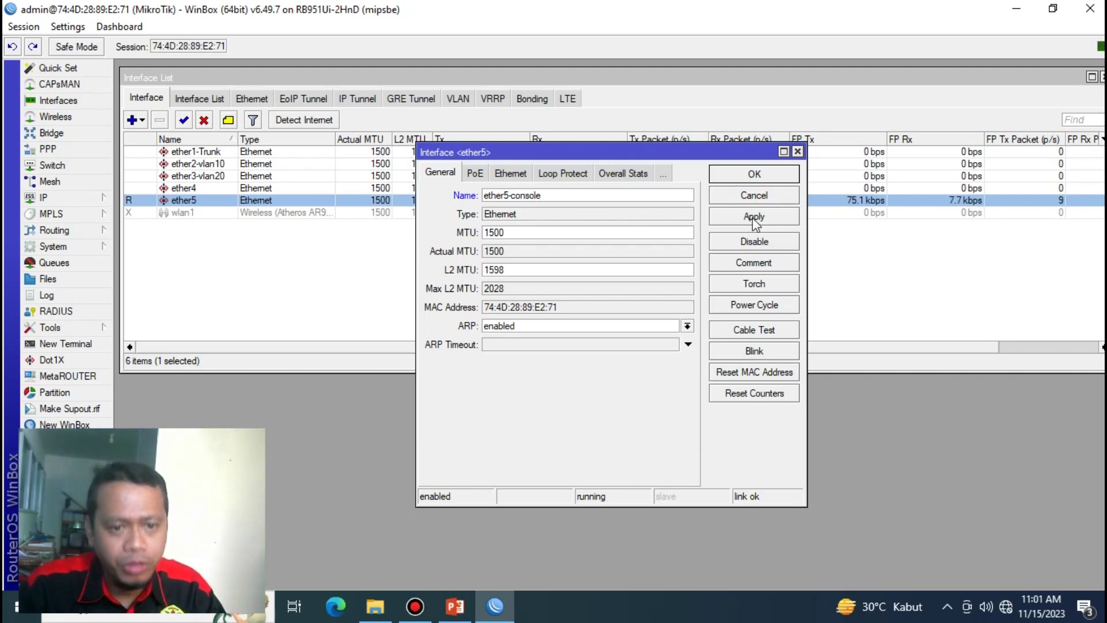
left_click(754, 174)
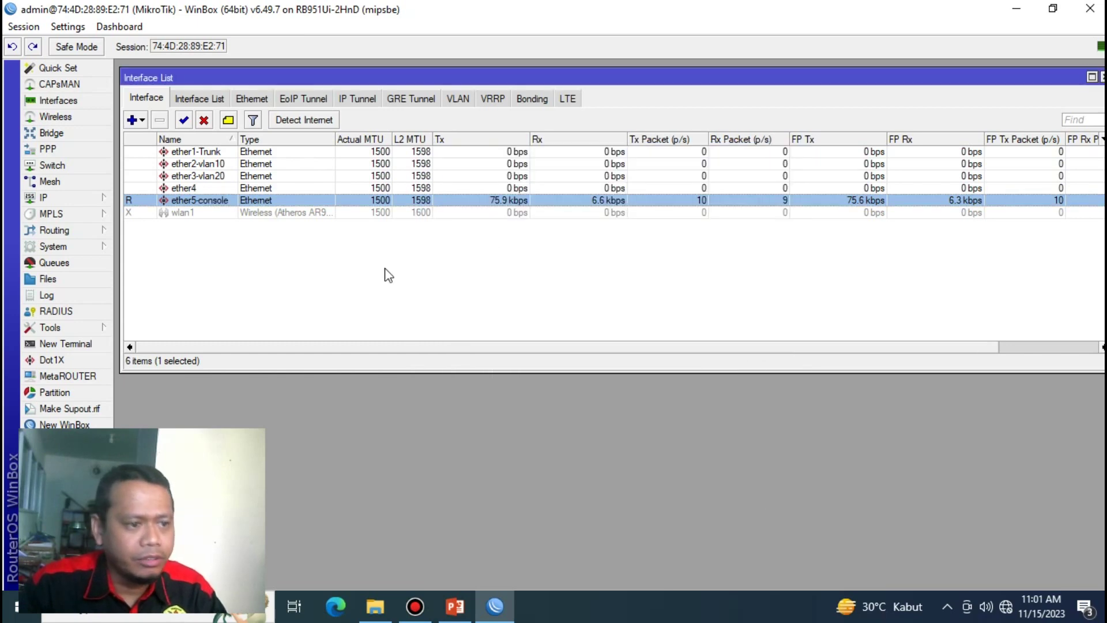
left_click(246, 292)
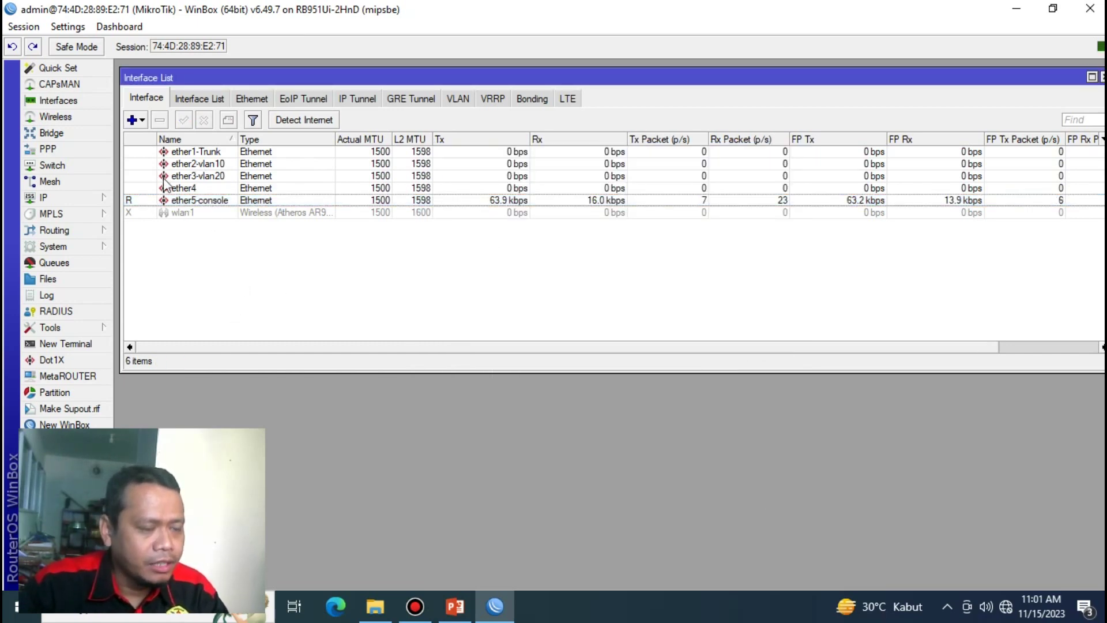
Assign the IP address 192.168.1.1/30 to the ether5-console interface.
left_click(51, 200)
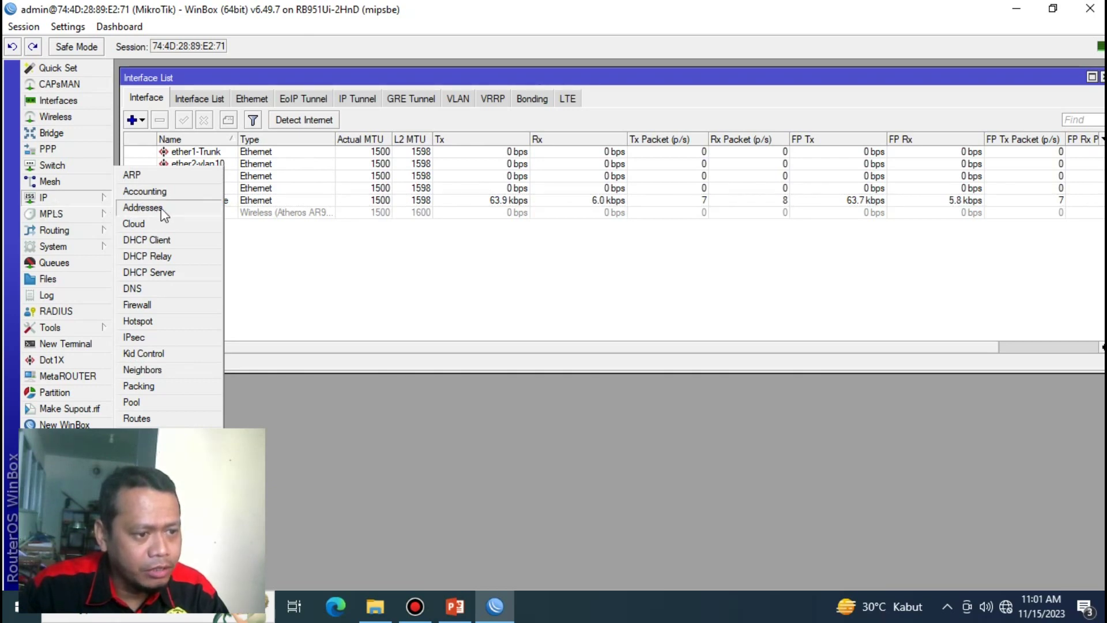
left_click(161, 209)
left_click(487, 214)
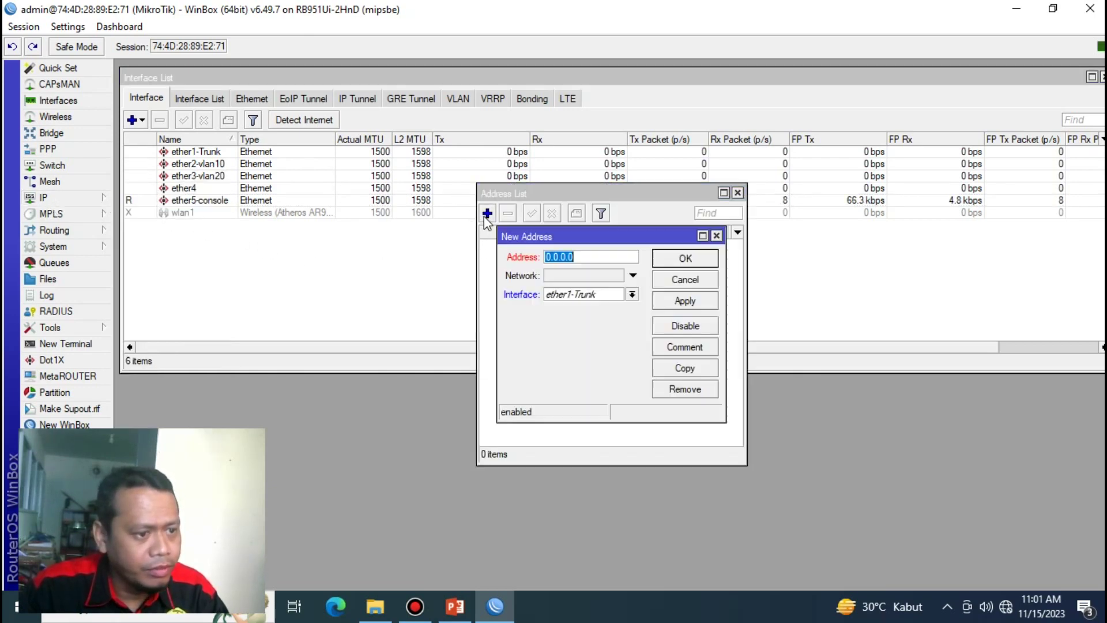
type("192.168.")
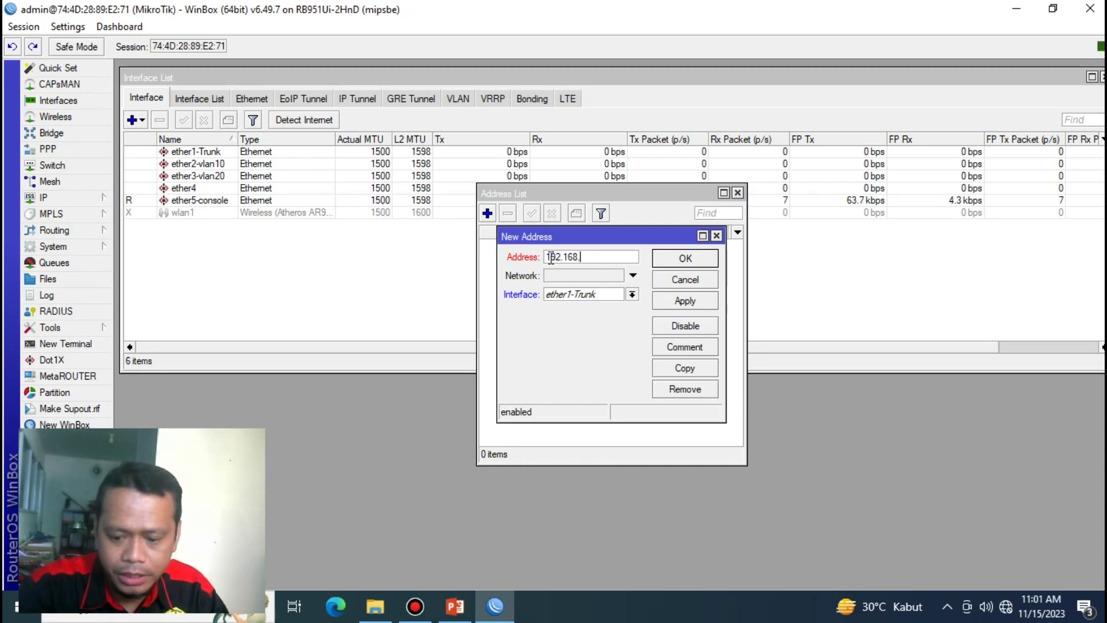
type("1.1/30")
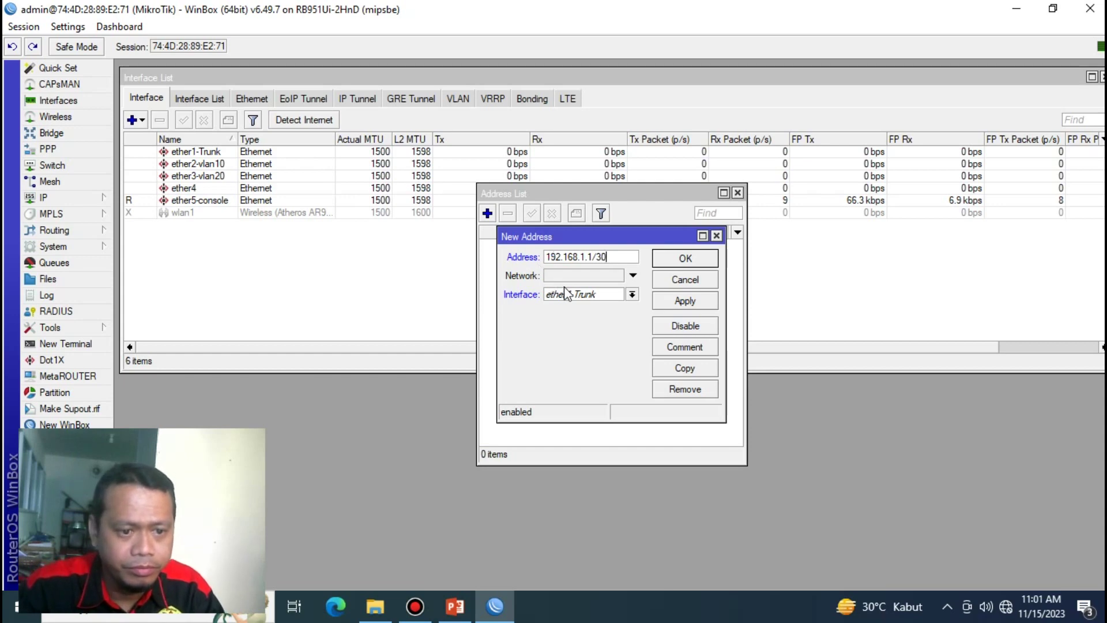
left_click(579, 297)
left_click(586, 349)
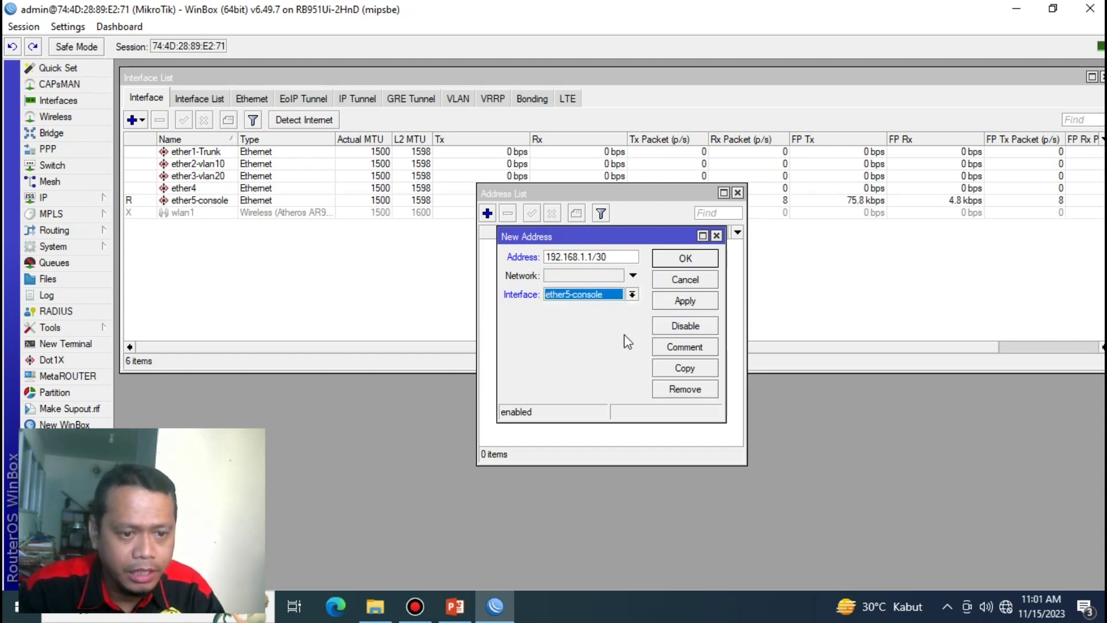
left_click(680, 304)
left_click(686, 260)
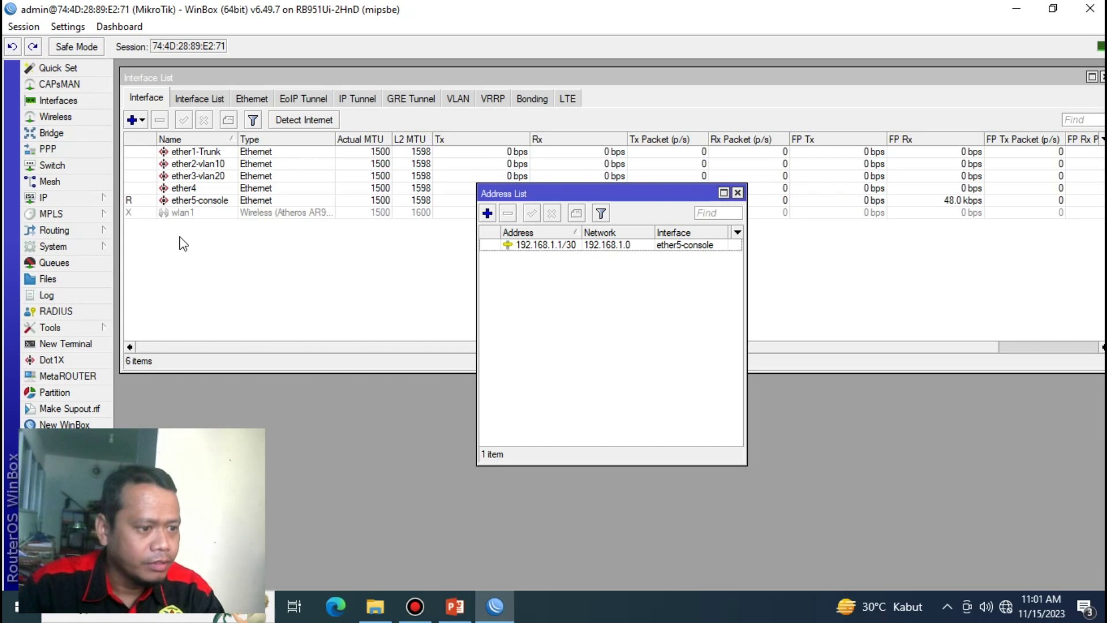
Run DHCP Setup on ether5-console, accepting all proposed settings including the 00:10:00 lease time, and dismiss the Windows network discovery prompt.
left_click(77, 199)
left_click(173, 273)
left_click(484, 223)
left_click(628, 323)
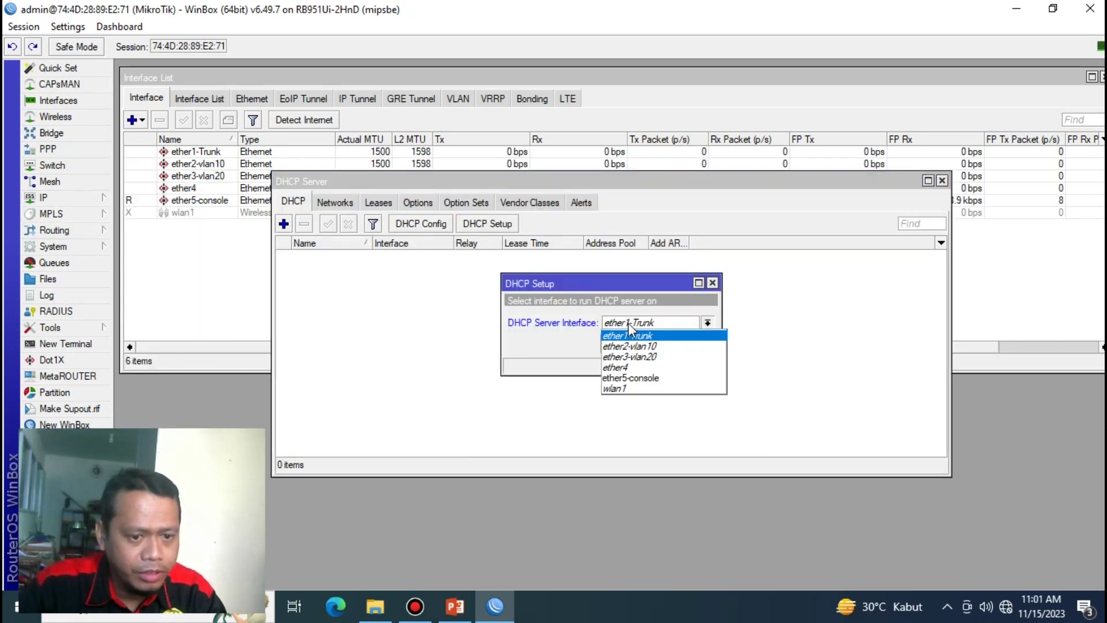
left_click(640, 382)
left_click(652, 344)
left_click(652, 343)
left_click(652, 344)
left_click(652, 344)
left_click(652, 344)
left_click(653, 348)
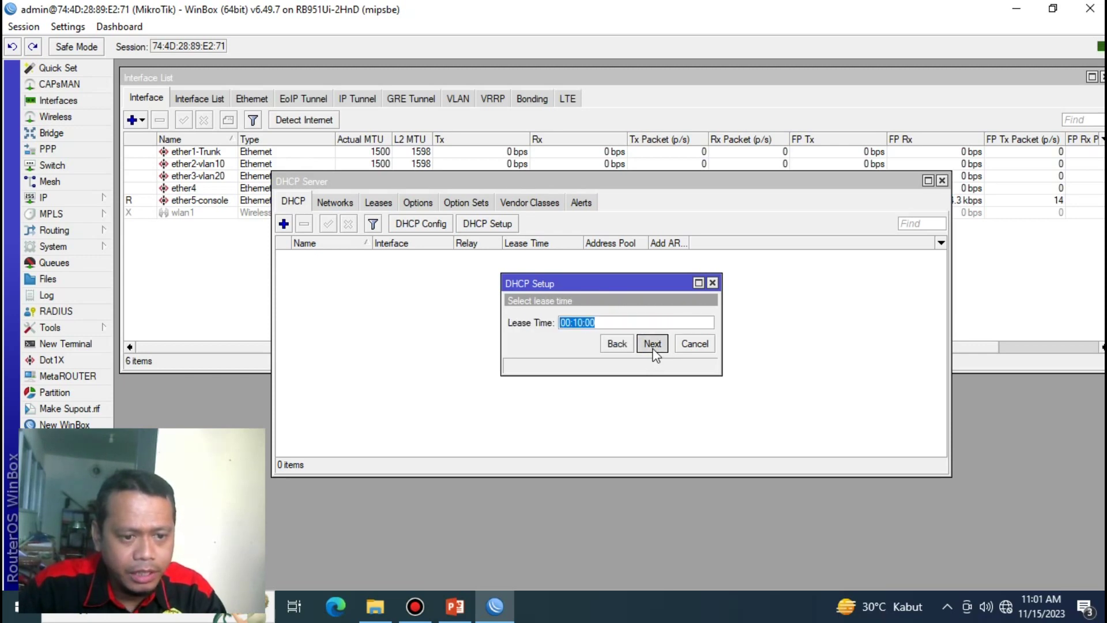
left_click(614, 320)
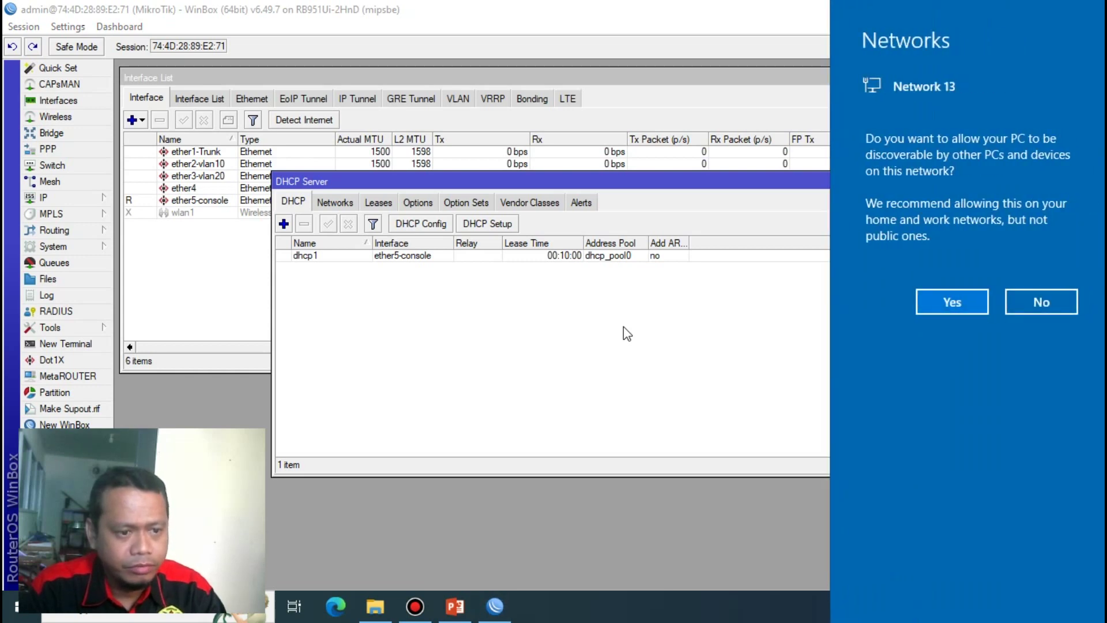
left_click(624, 327)
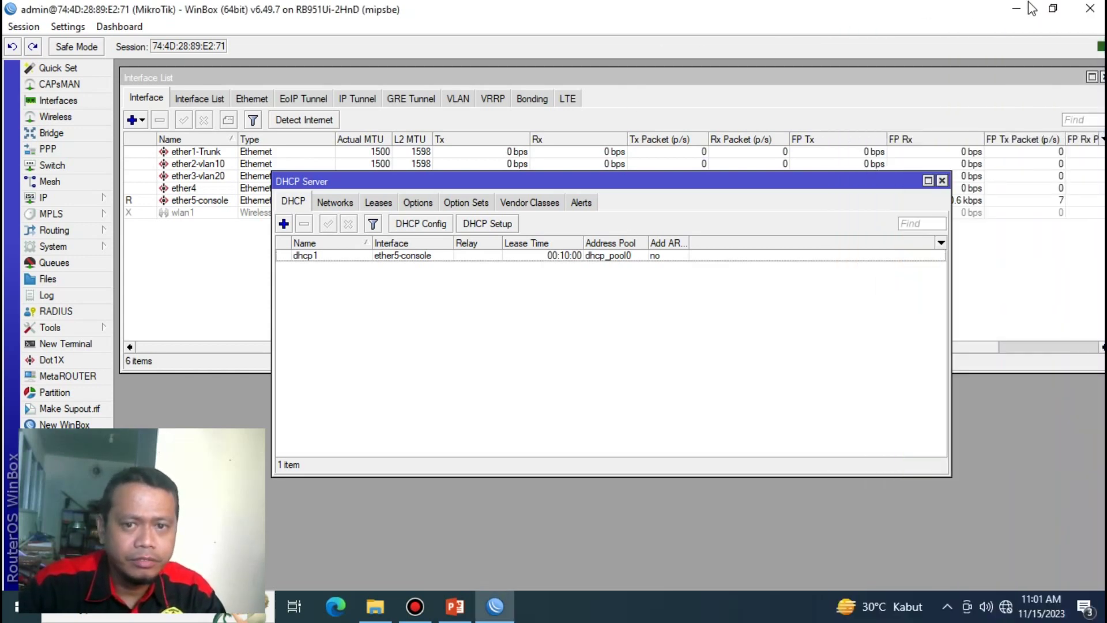
Restart WinBox and reconnect to the router 74:4D:28:89:E2:71 as admin, skipping the password change.
left_click(1084, 13)
double_click(103, 271)
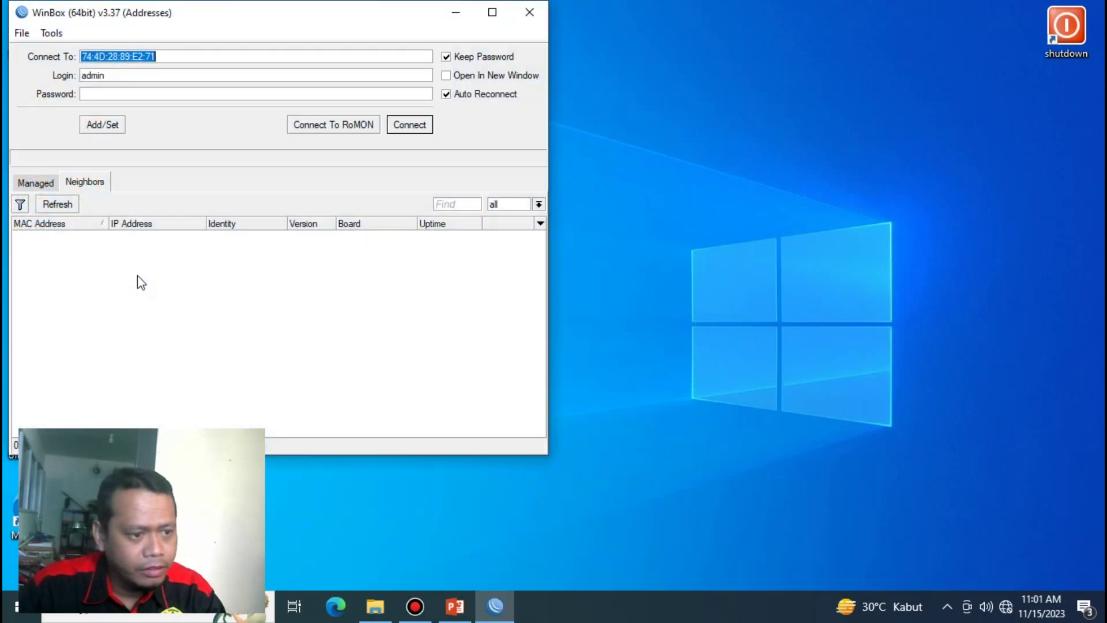
left_click(164, 309)
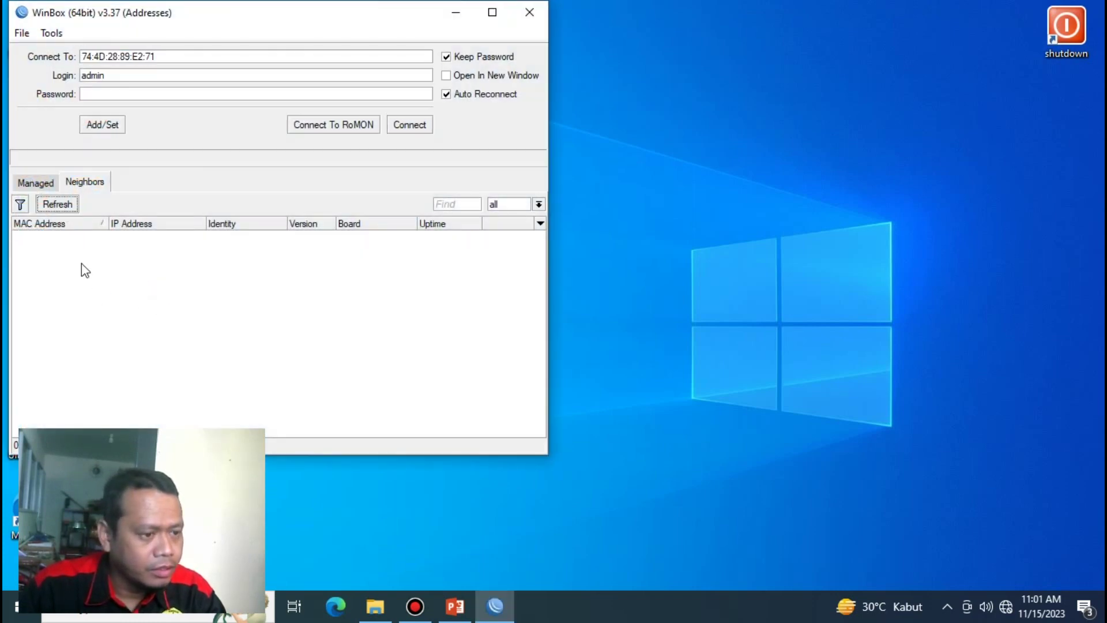
left_click(58, 238)
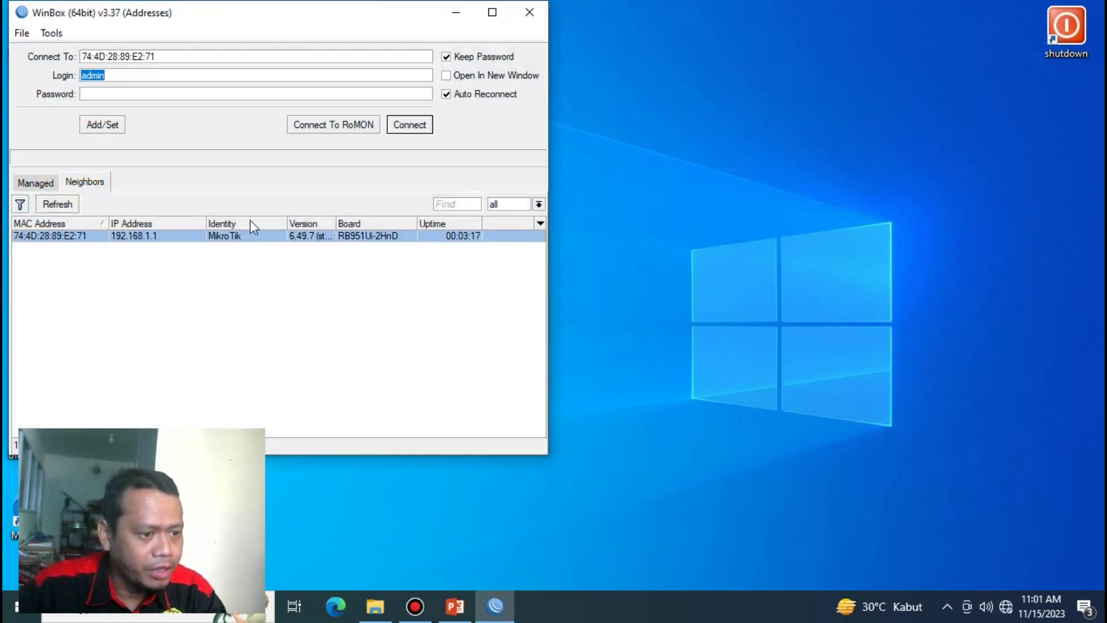
left_click(427, 128)
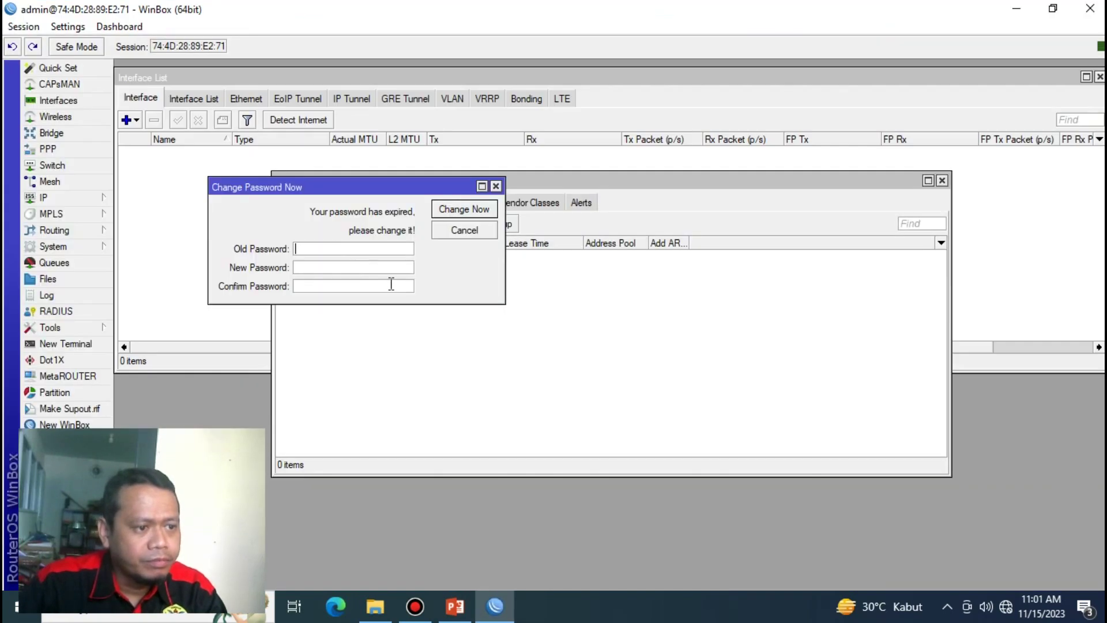
left_click(474, 228)
Open the bridge configuration and close the DHCP server, interface and address list windows.
left_click_drag(564, 182, 441, 152)
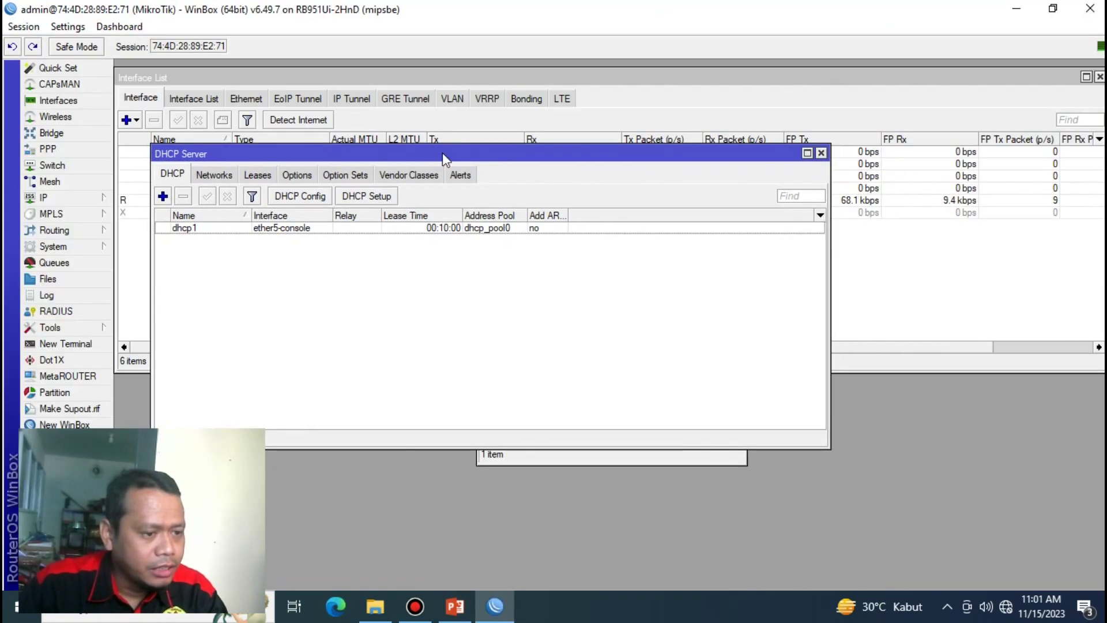
left_click(67, 138)
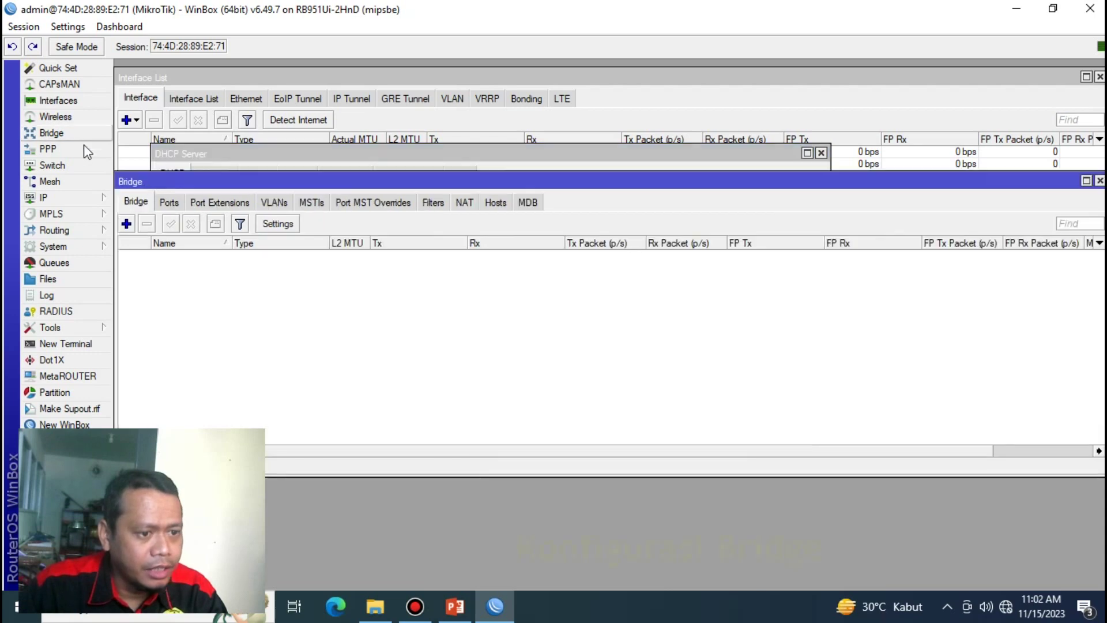
left_click(822, 153)
left_click(1100, 77)
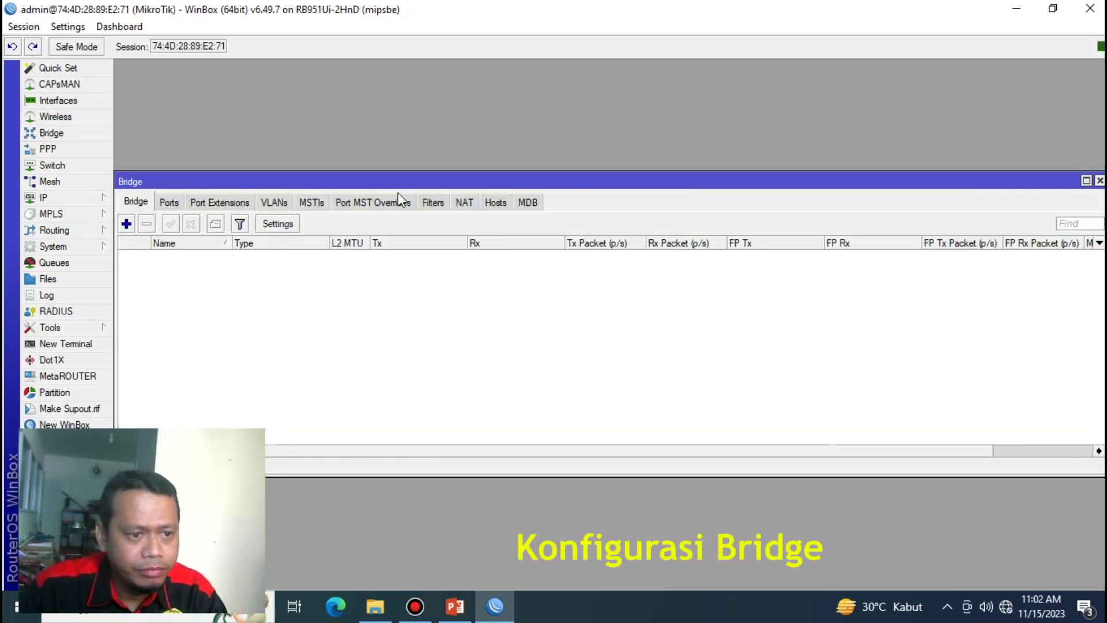
left_click_drag(402, 187, 410, 119)
left_click(559, 452)
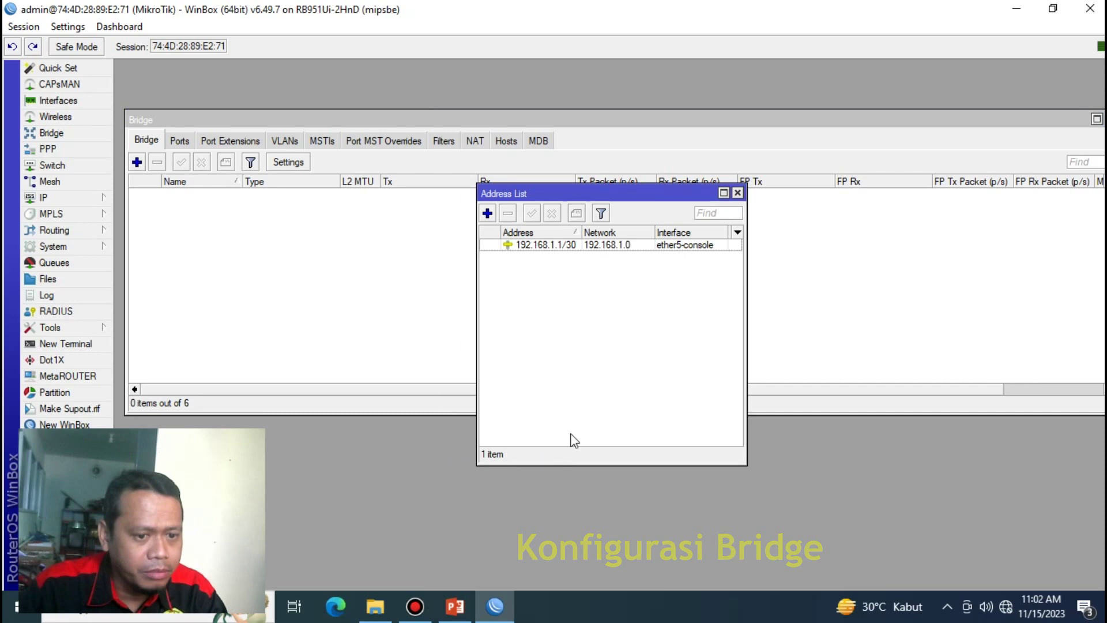
left_click(738, 192)
Create a bridge with the default name and settings, and open the bridge port list.
left_click(137, 162)
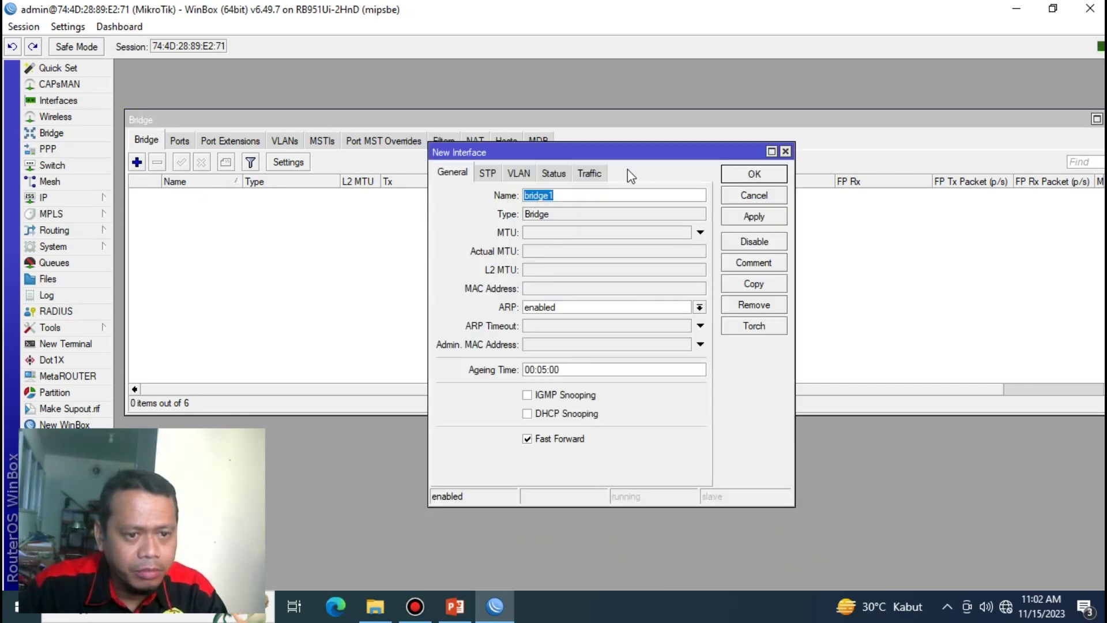
left_click(776, 176)
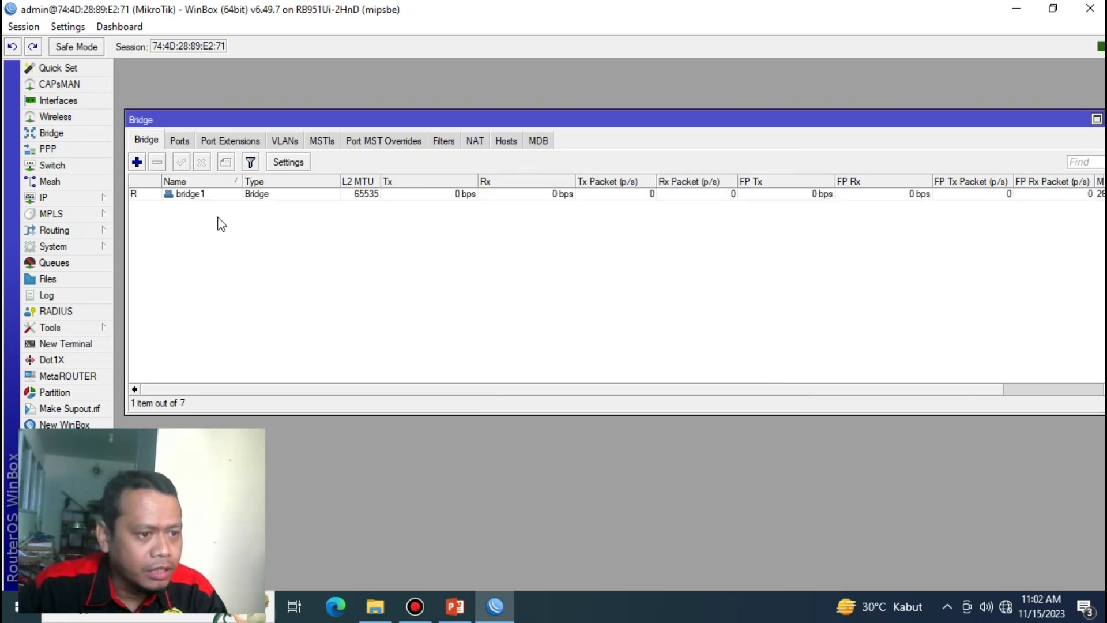
left_click(183, 143)
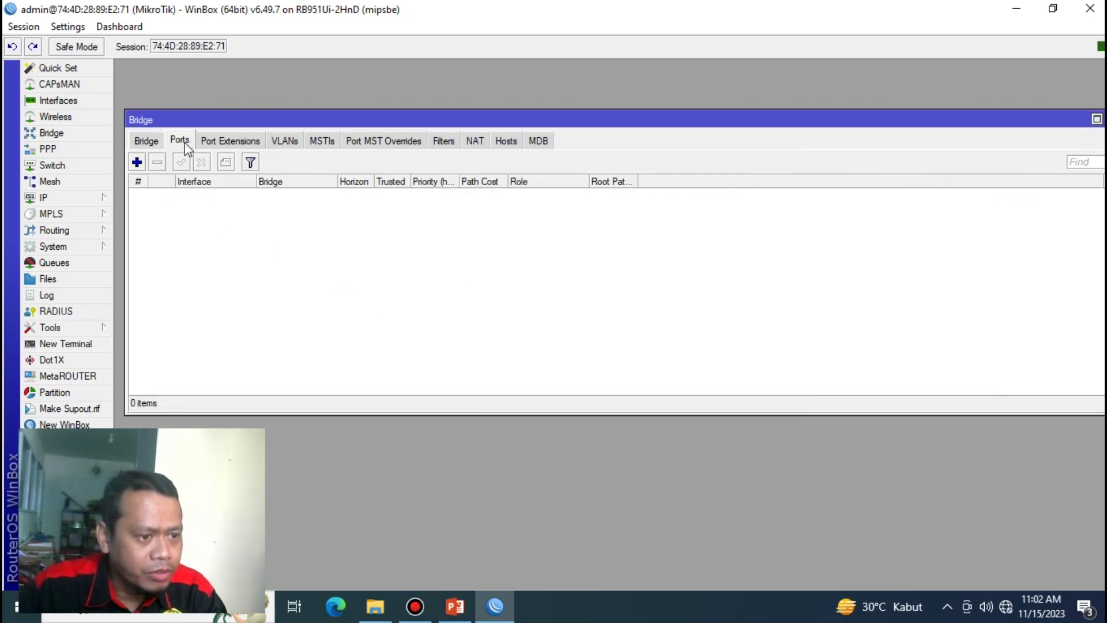
Add ether1-Trunk, ether2-vlan10 and ether3-vlan20 as ports of bridge1, and close the bridge window.
left_click(137, 162)
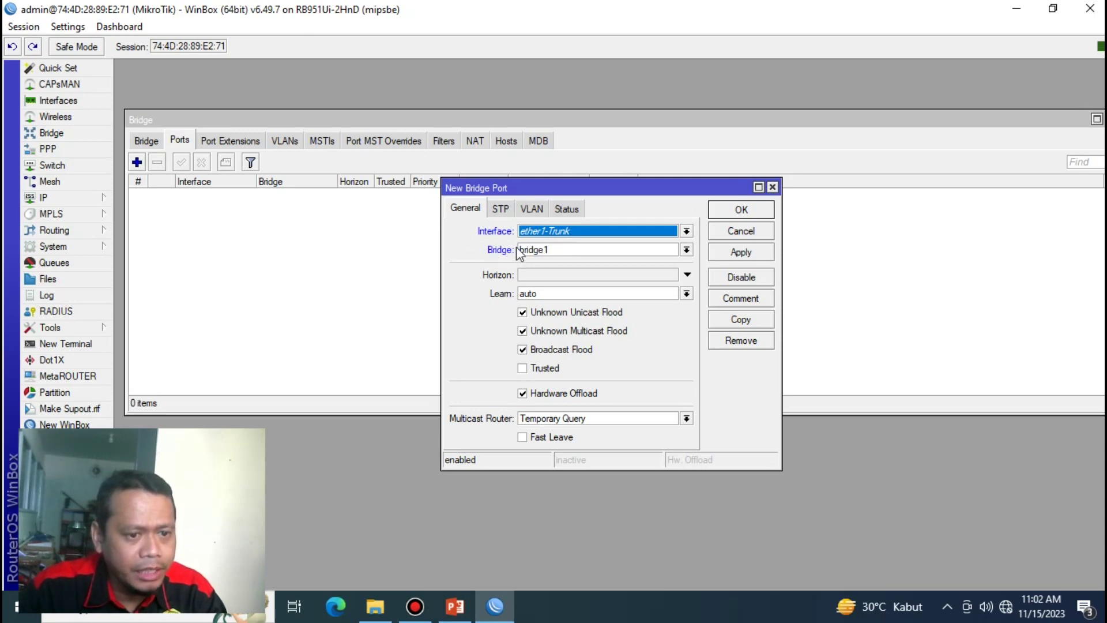
left_click(760, 211)
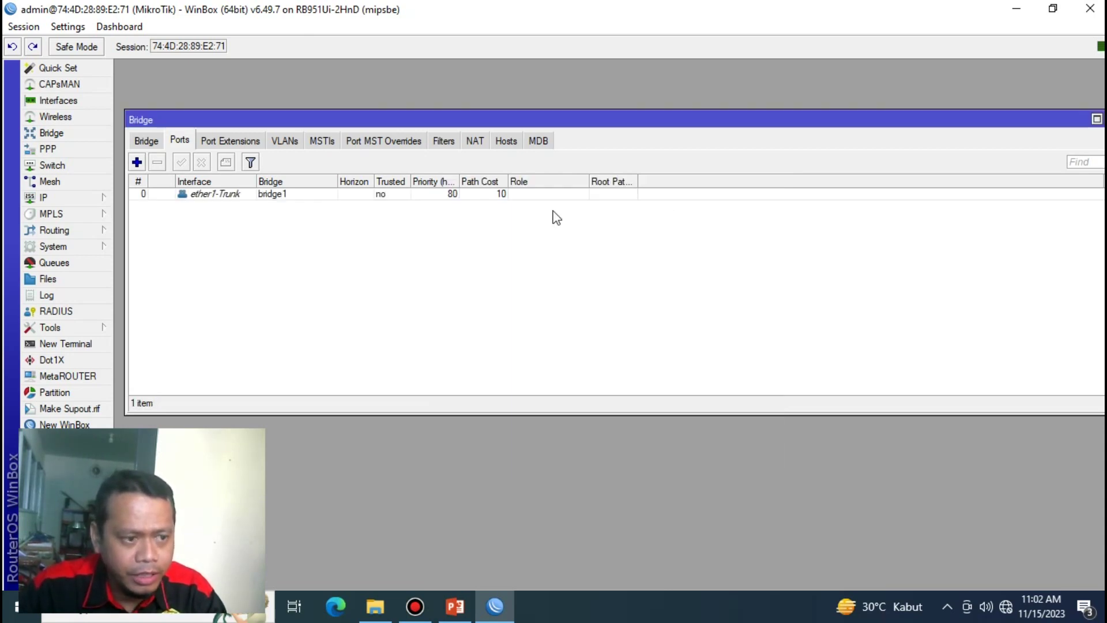
left_click(137, 162)
left_click(578, 231)
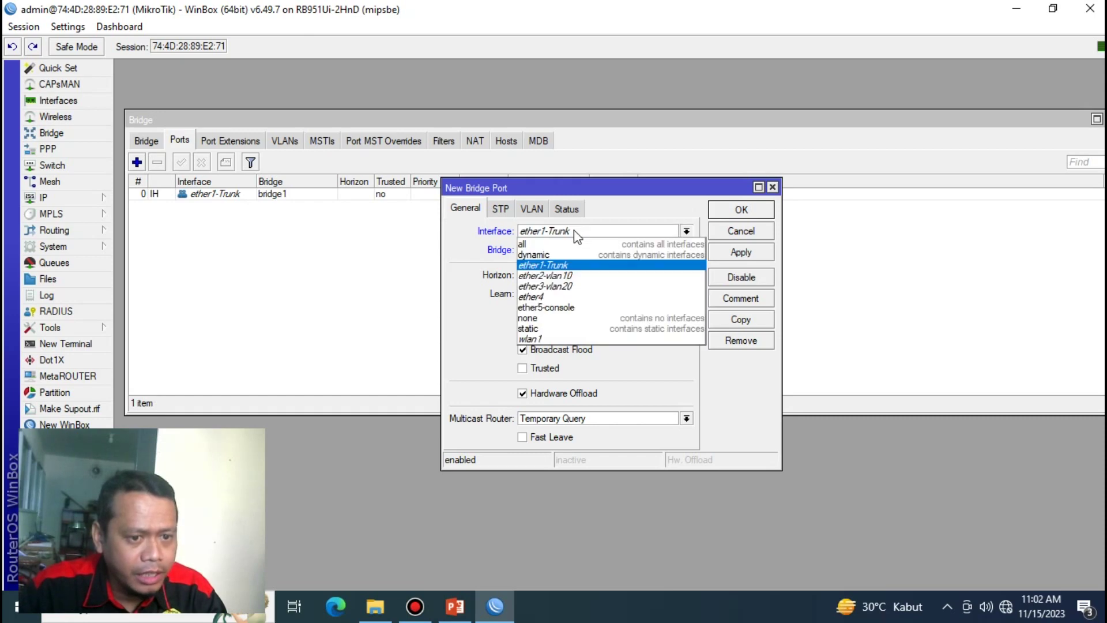
left_click(583, 270)
left_click(756, 211)
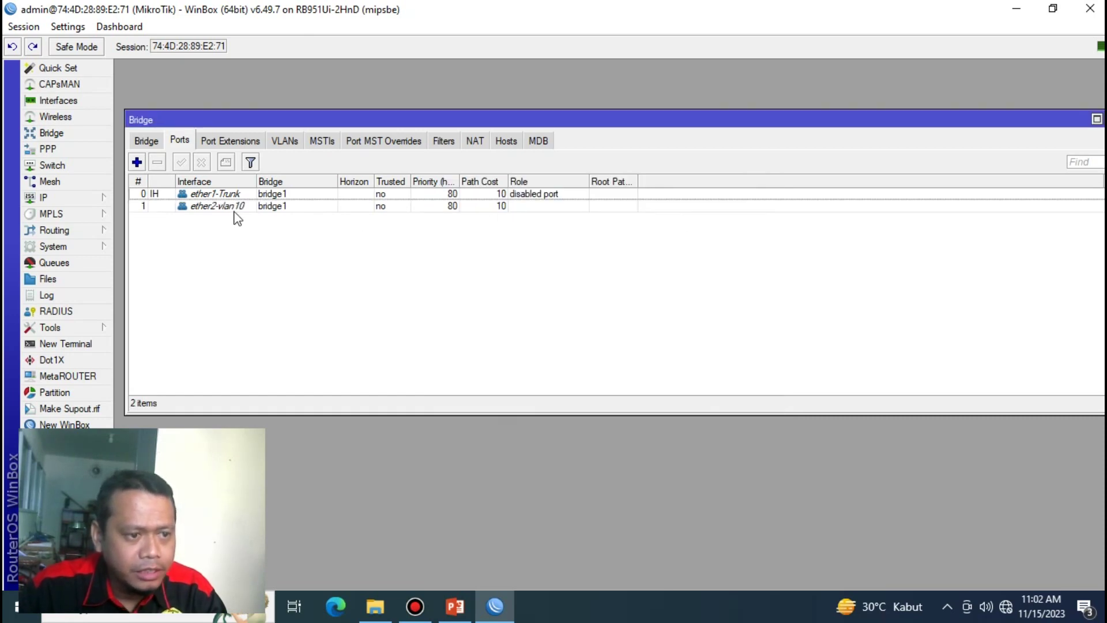
left_click(137, 162)
left_click(578, 231)
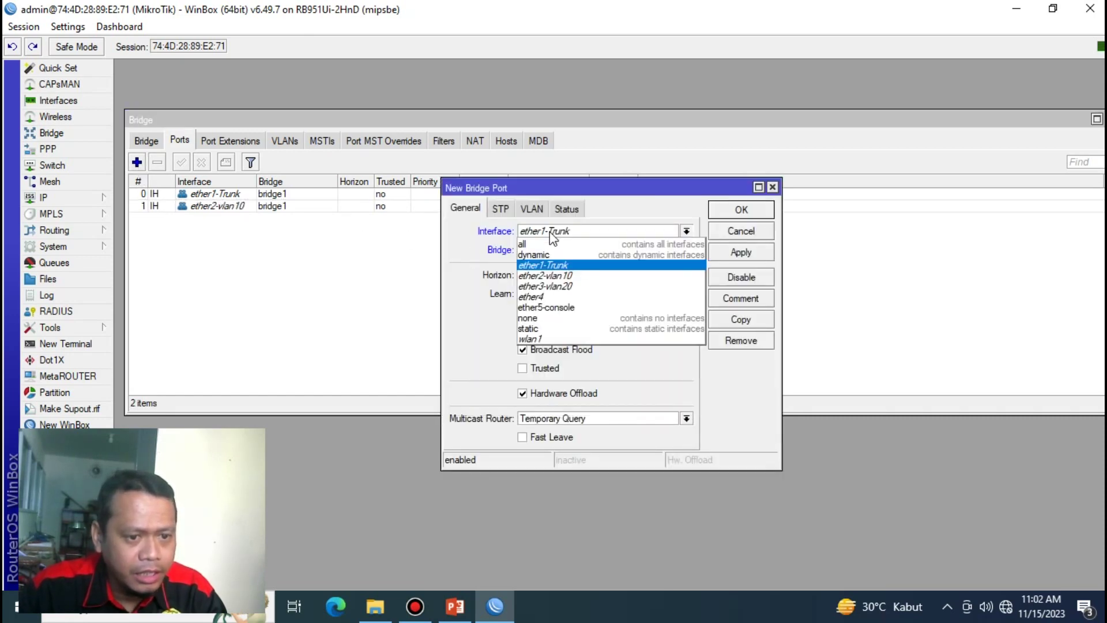
left_click(583, 283)
left_click(741, 216)
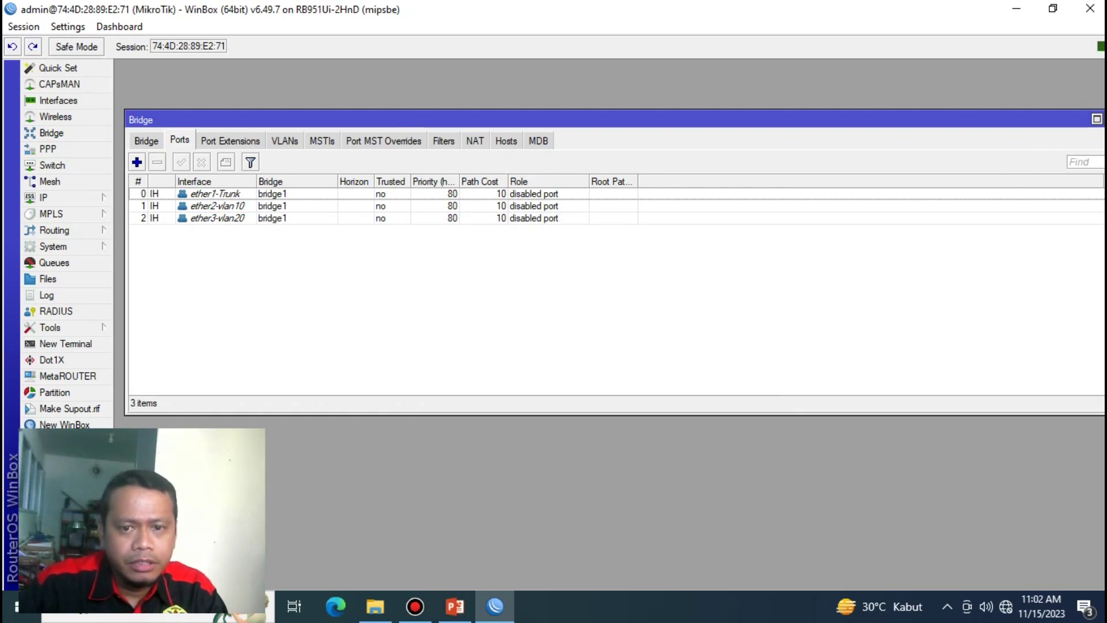
key("Escape")
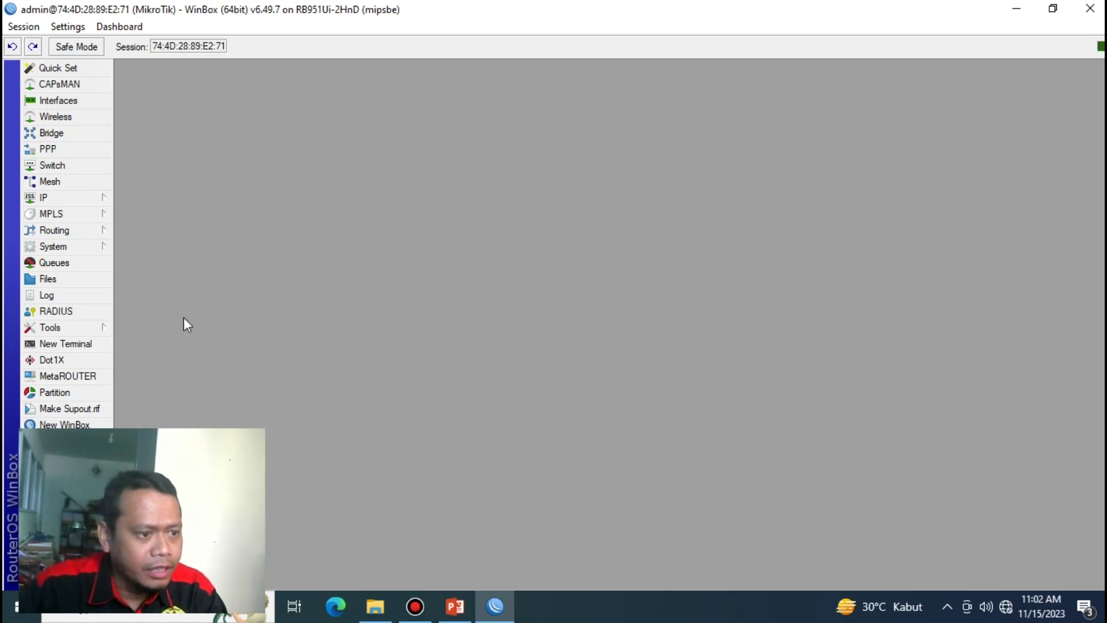
Open the switch configuration and arrange its window below the entries of the reopened bridge port list.
left_click(63, 166)
left_click_drag(385, 185, 303, 212)
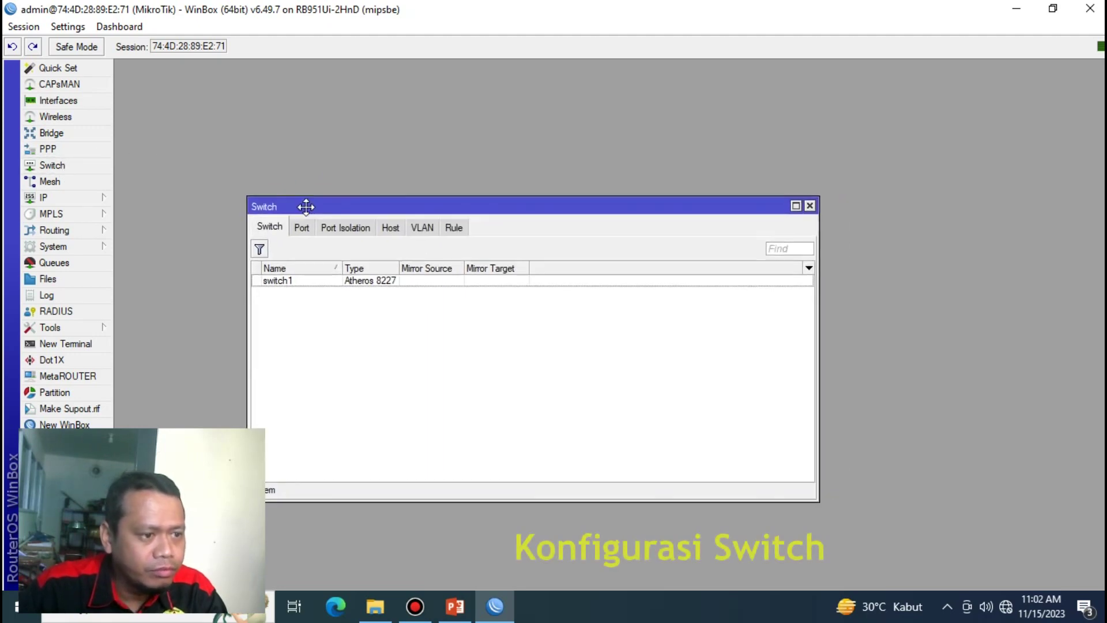
left_click(79, 136)
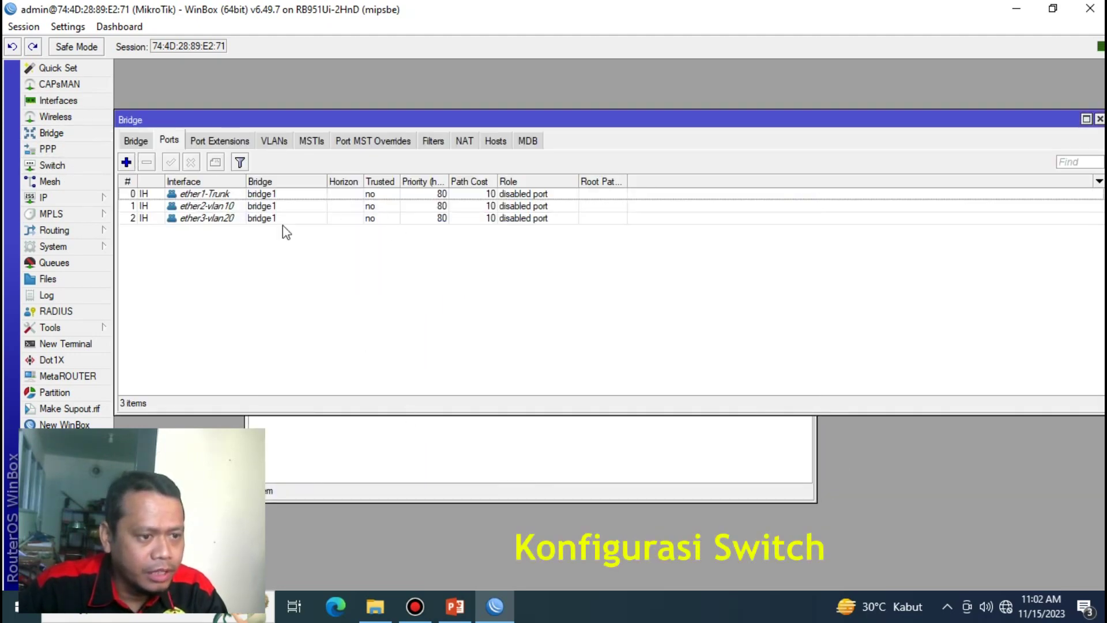
left_click(136, 141)
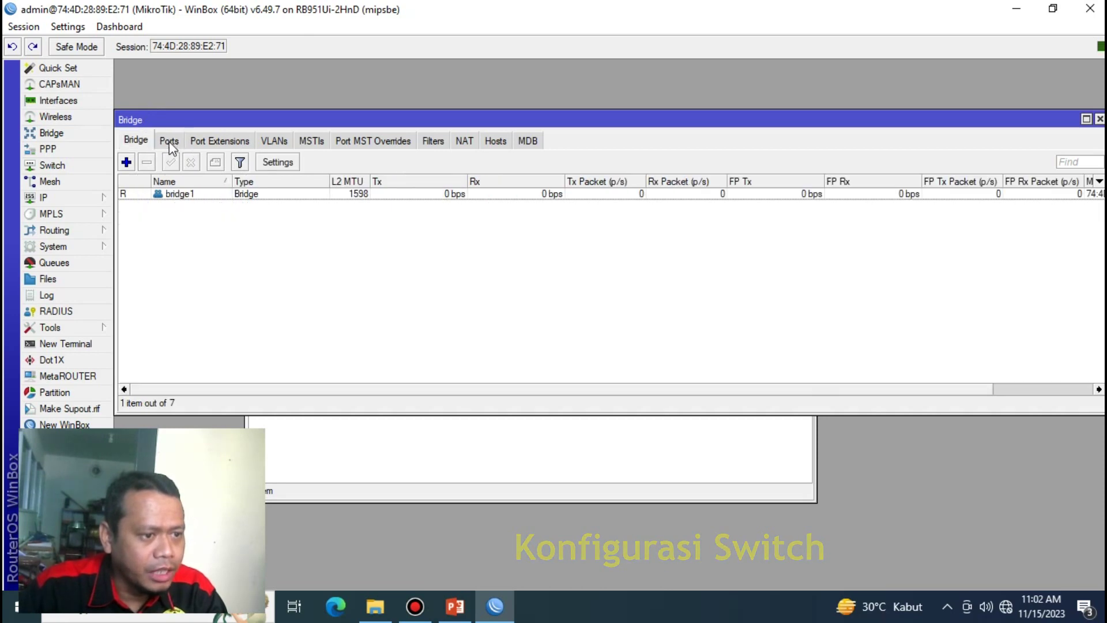
left_click(169, 140)
left_click(426, 452)
left_click_drag(427, 214, 308, 255)
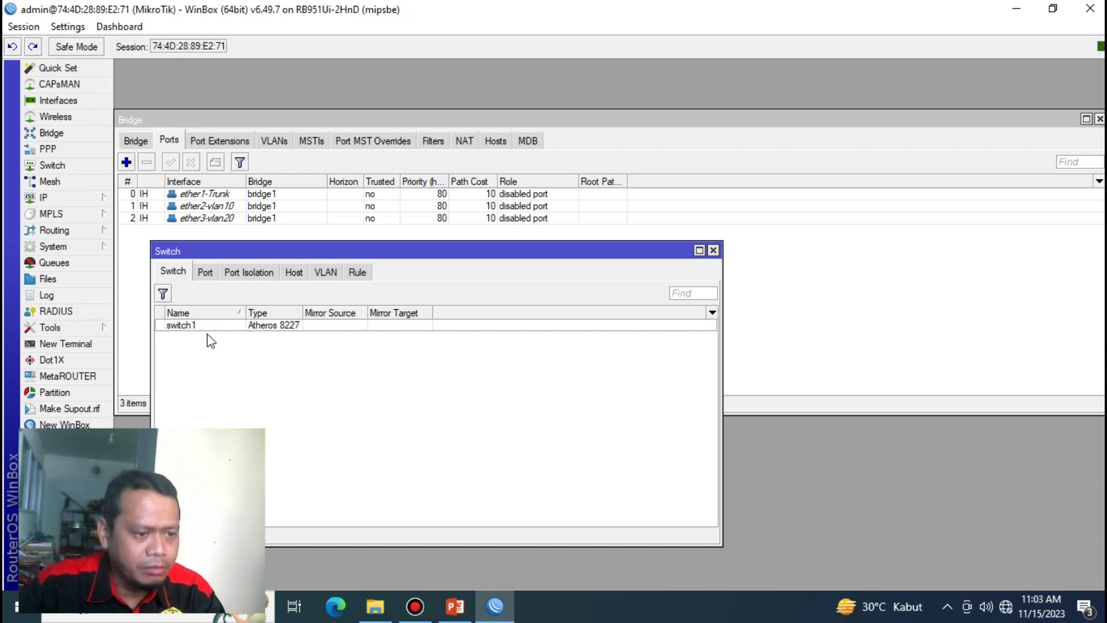
left_click_drag(340, 253, 322, 247)
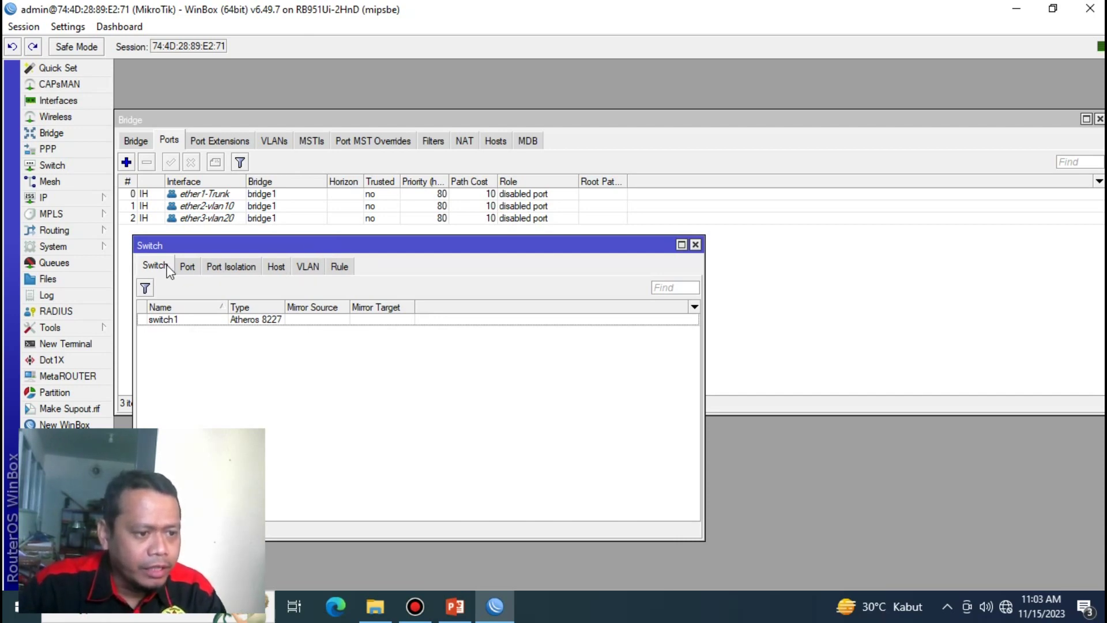
Add VLAN ID 10 on switch1 with ports ether1-Trunk and ether2-vlan10.
left_click(187, 266)
left_click(308, 266)
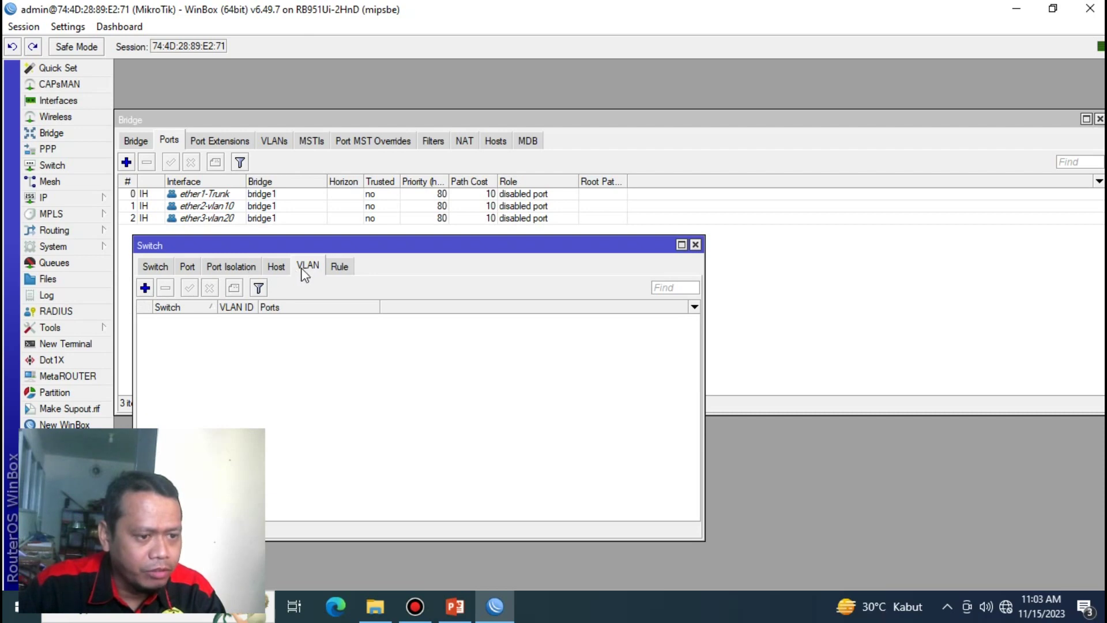
left_click(144, 287)
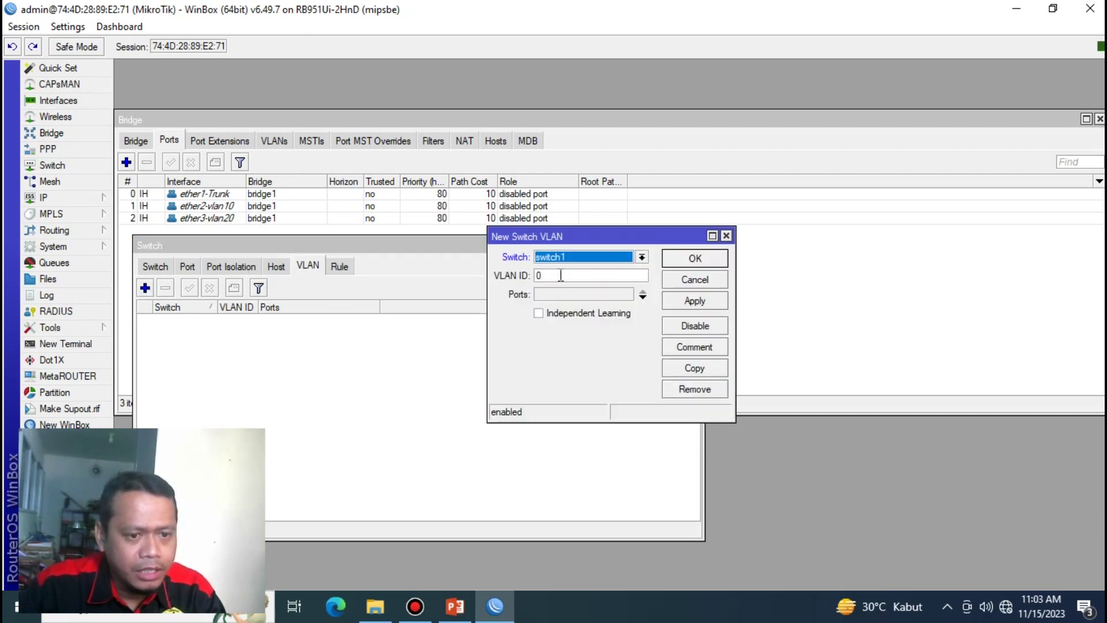
key("Tab")
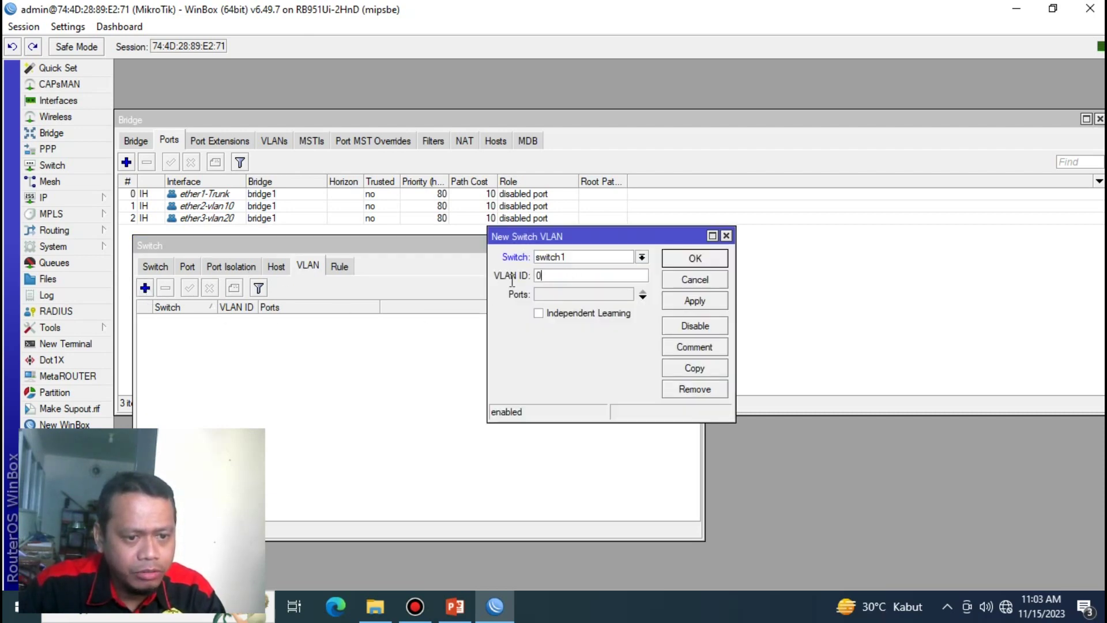
type("10")
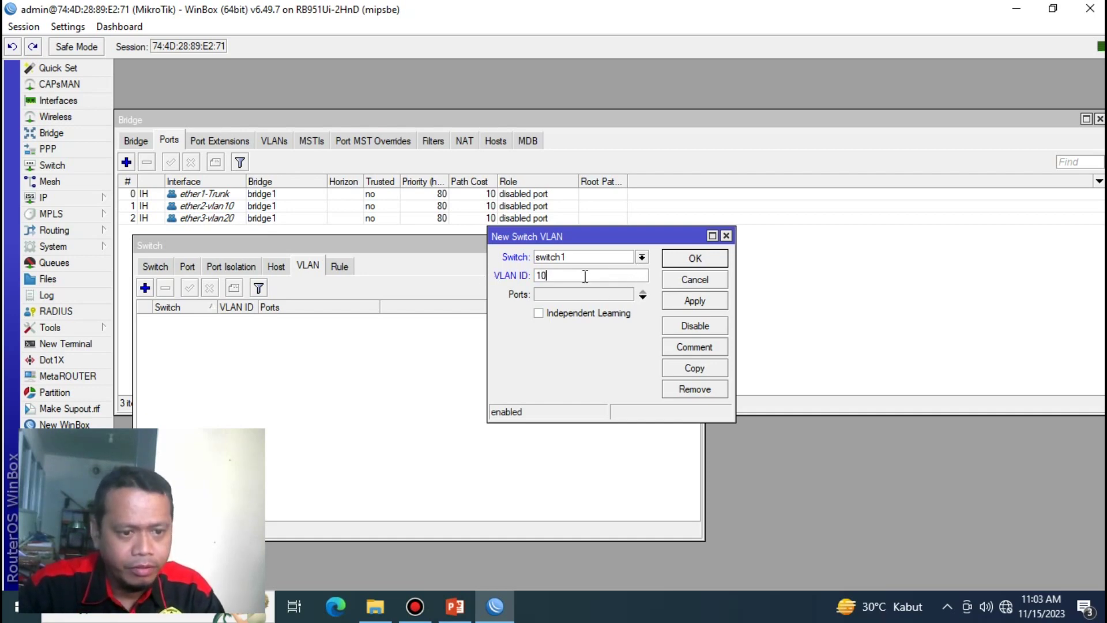
left_click(643, 295)
left_click(611, 295)
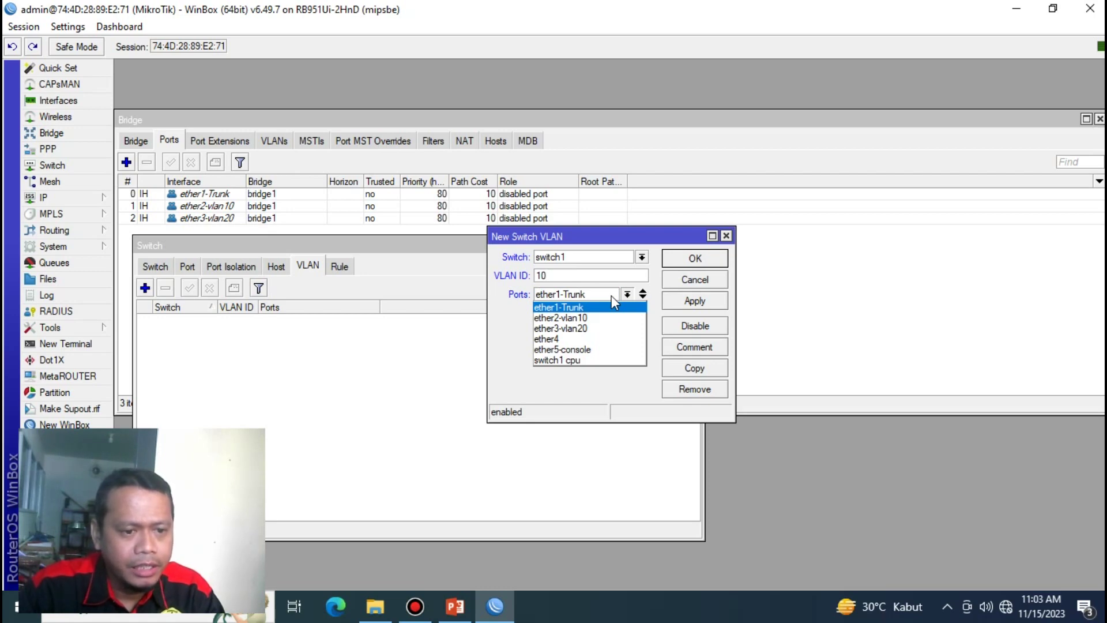
left_click(611, 296)
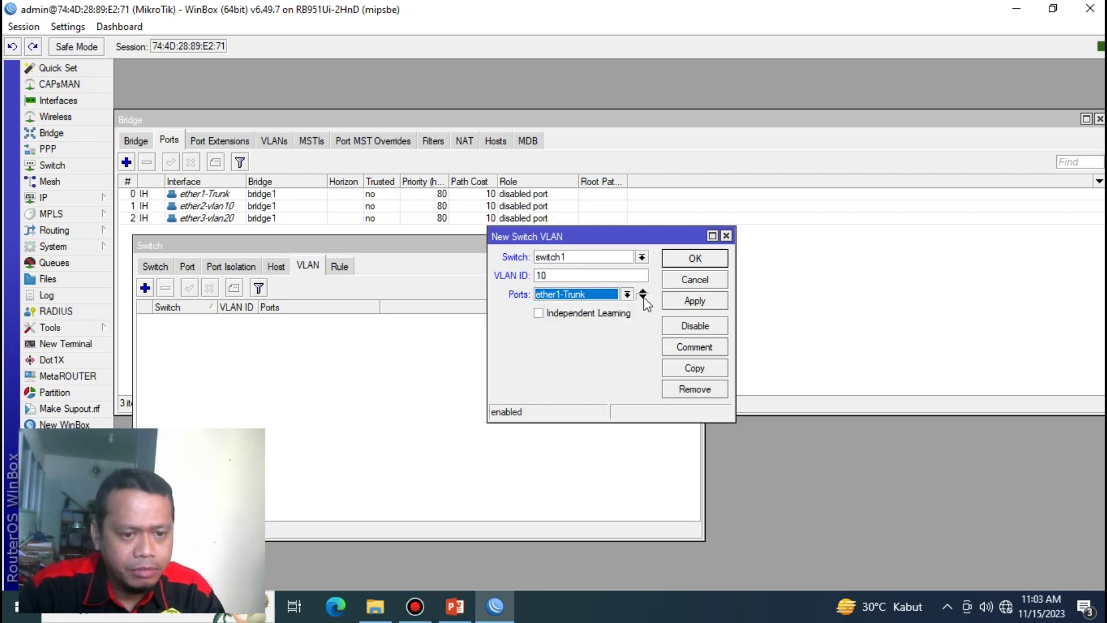
left_click(642, 297)
left_click(592, 314)
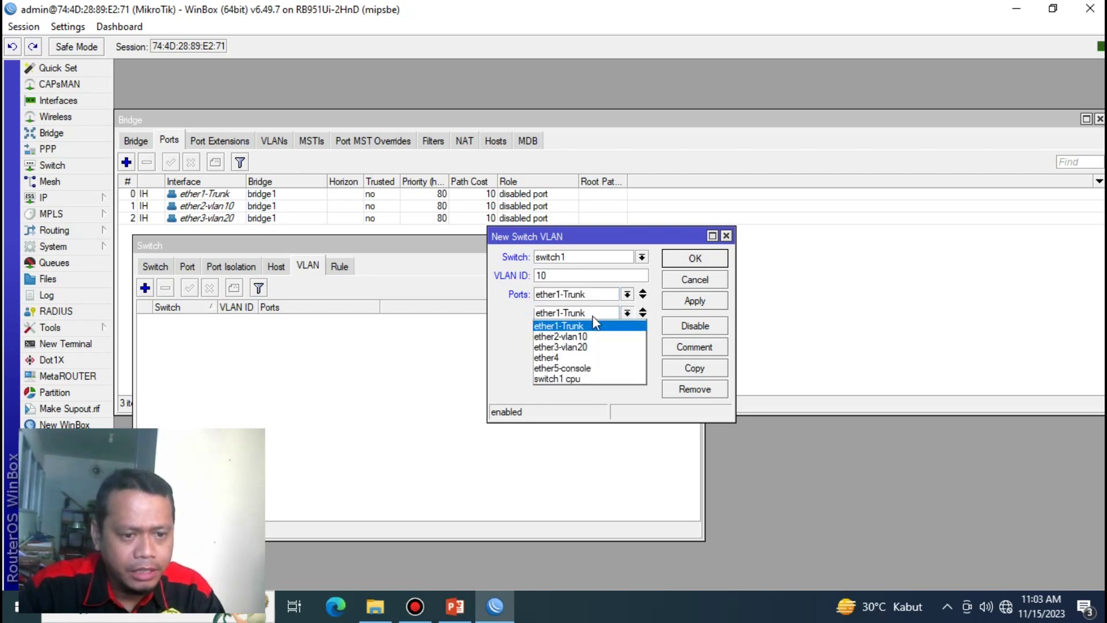
left_click(570, 339)
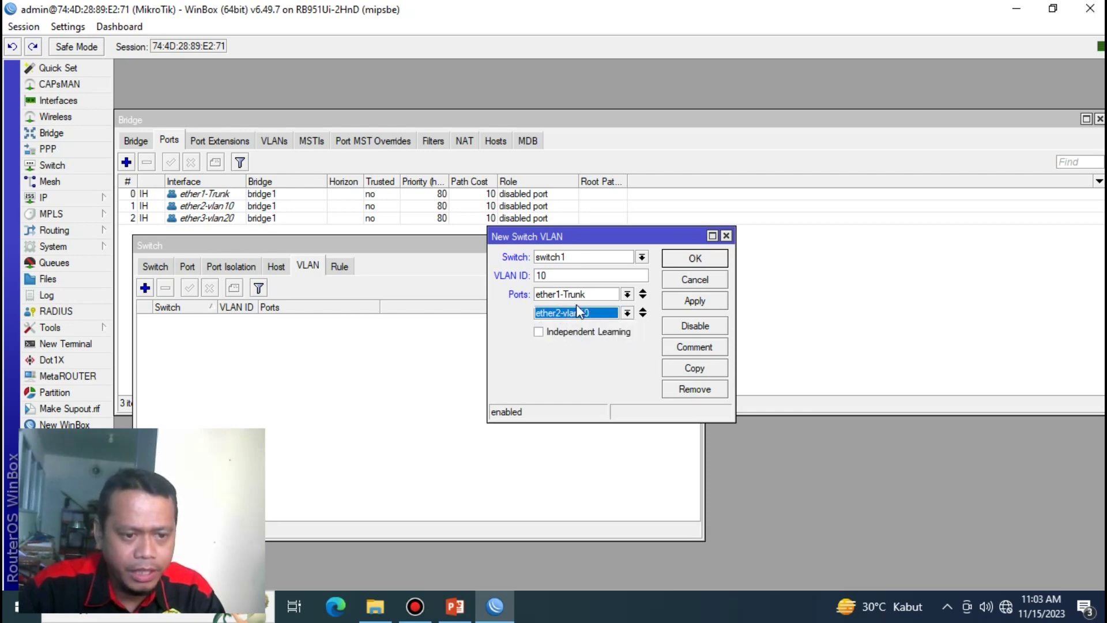
left_click(696, 258)
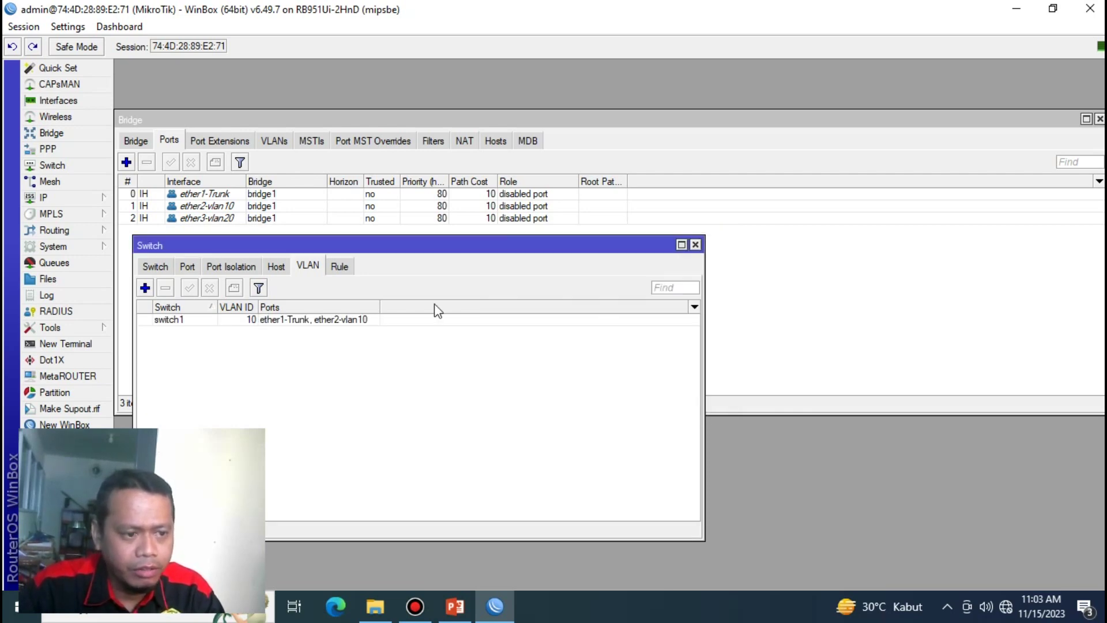
Add VLAN ID 20 on switch1 with ports ether1-Trunk and ether3-vlan20.
left_click(145, 288)
double_click(543, 276)
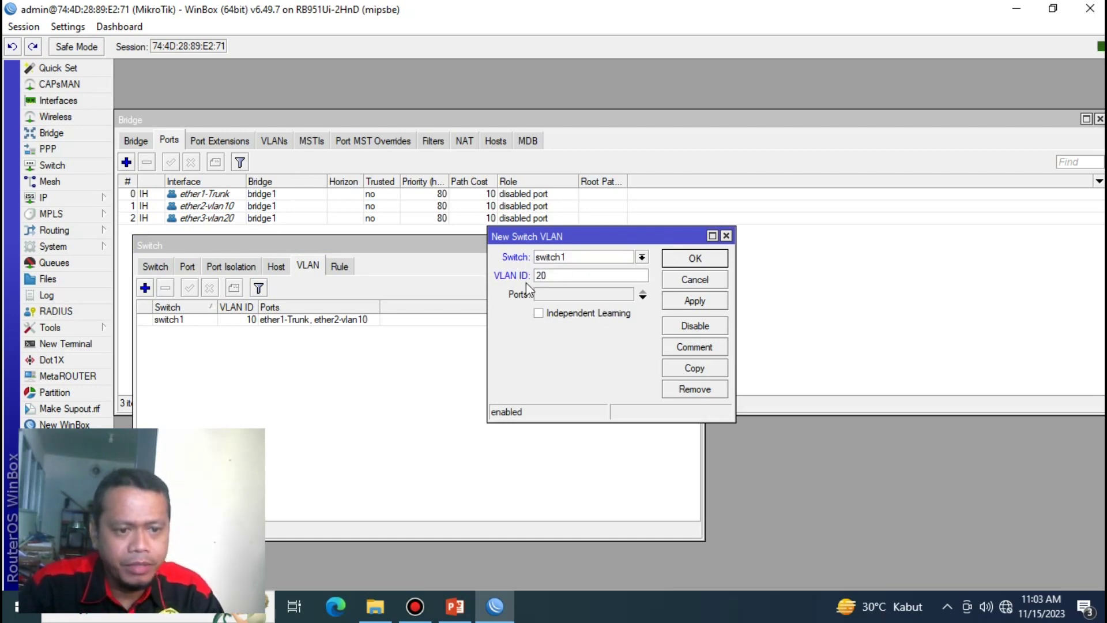
left_click(642, 297)
left_click(627, 294)
left_click(626, 294)
left_click(642, 296)
left_click(625, 313)
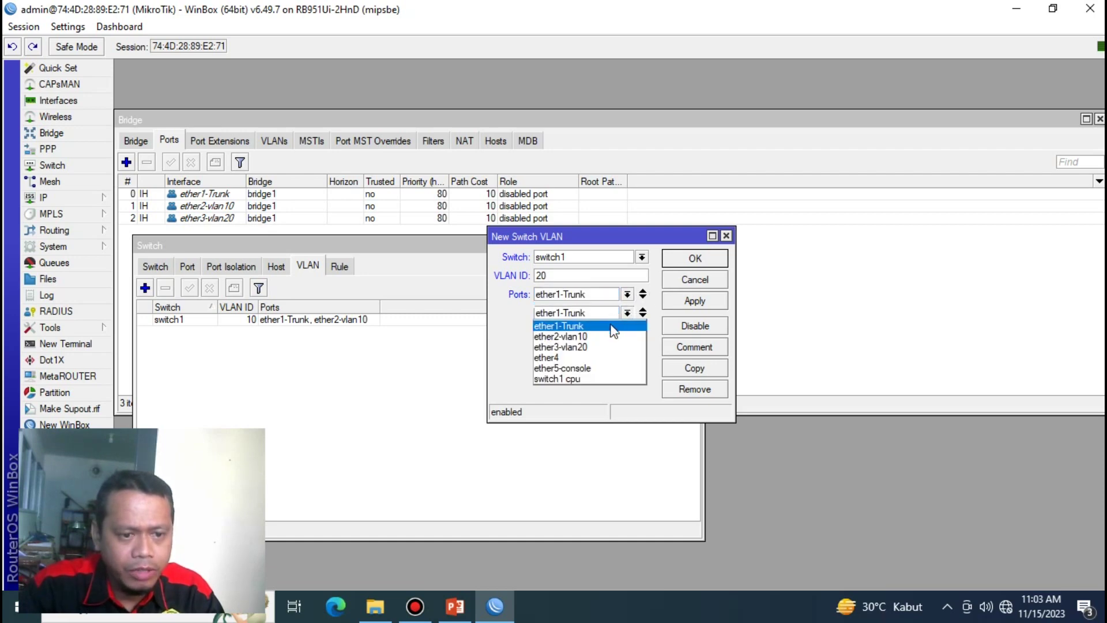
left_click(605, 348)
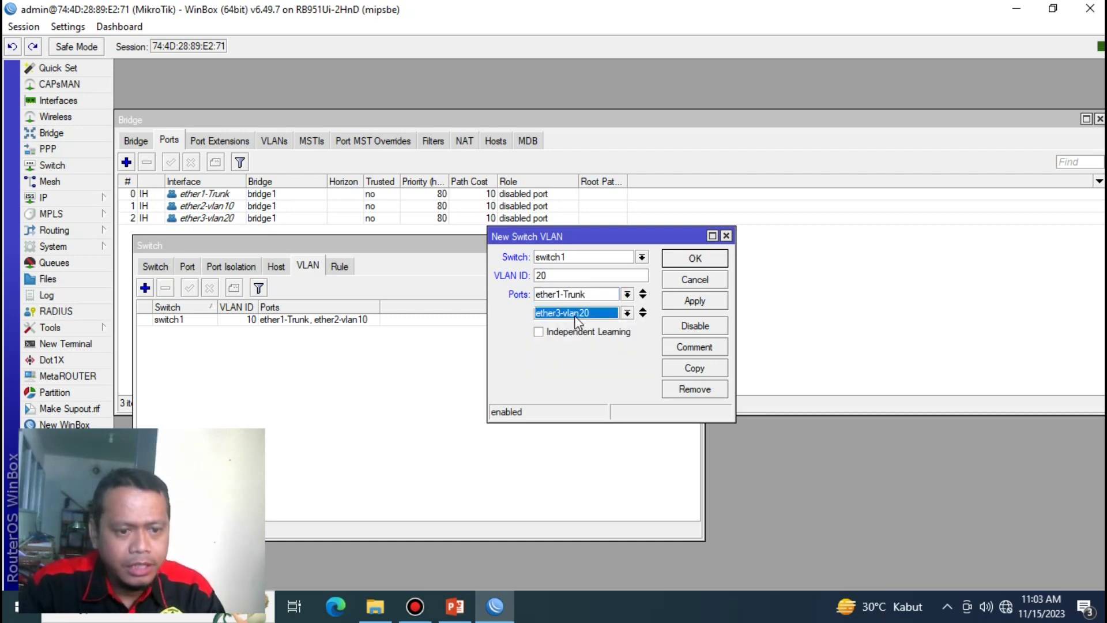
left_click(689, 301)
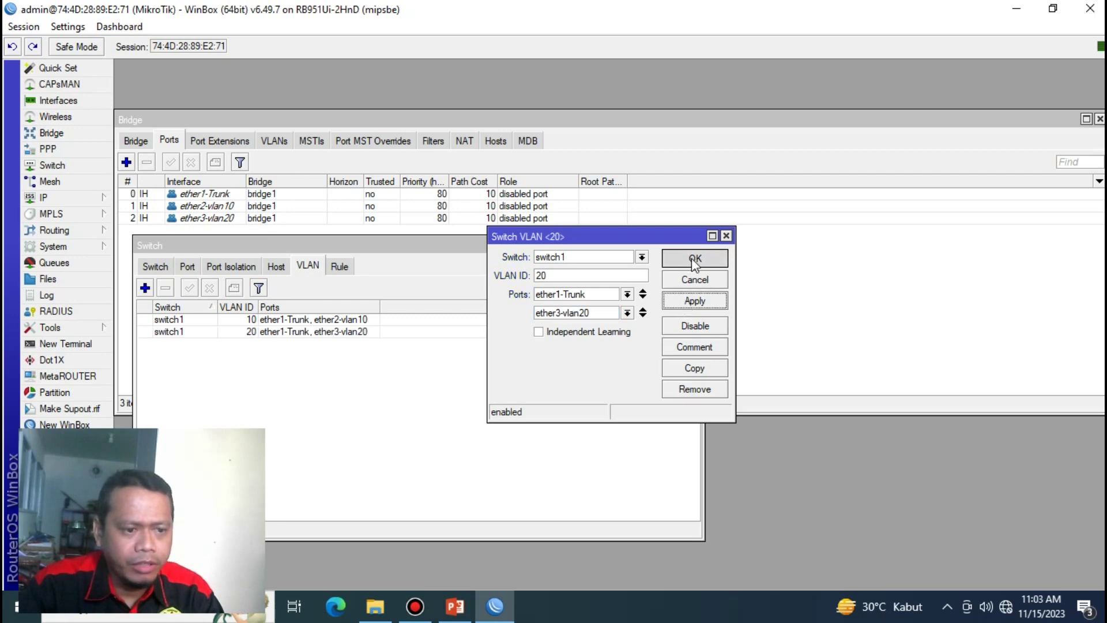
left_click(696, 258)
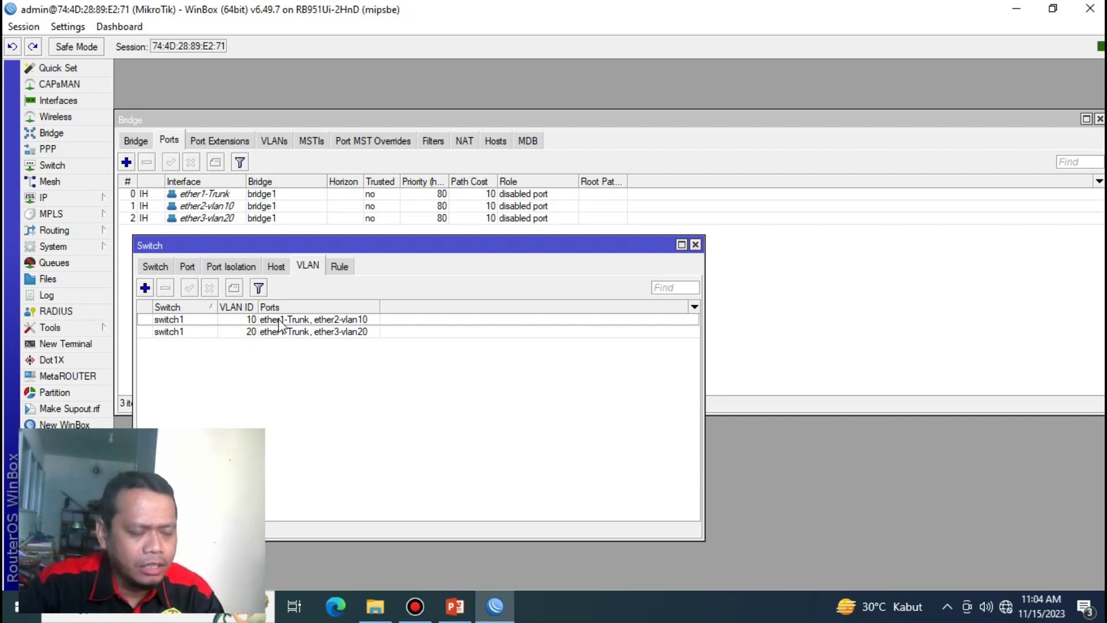
Set the ether1-Trunk switch port to VLAN mode secure and VLAN header add if missing.
left_click(192, 271)
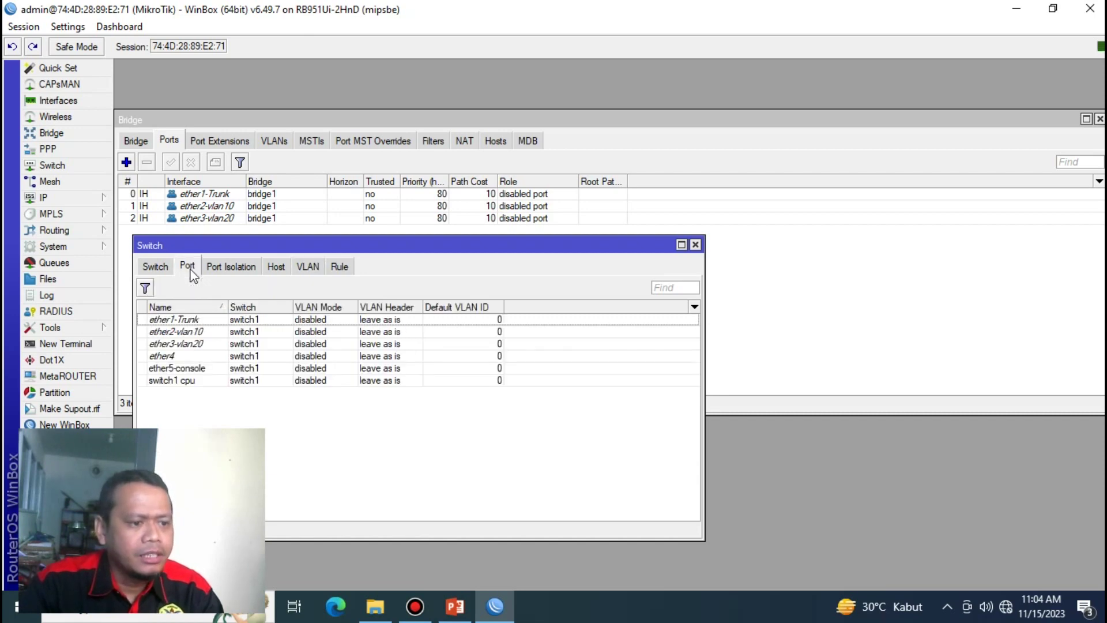
double_click(188, 320)
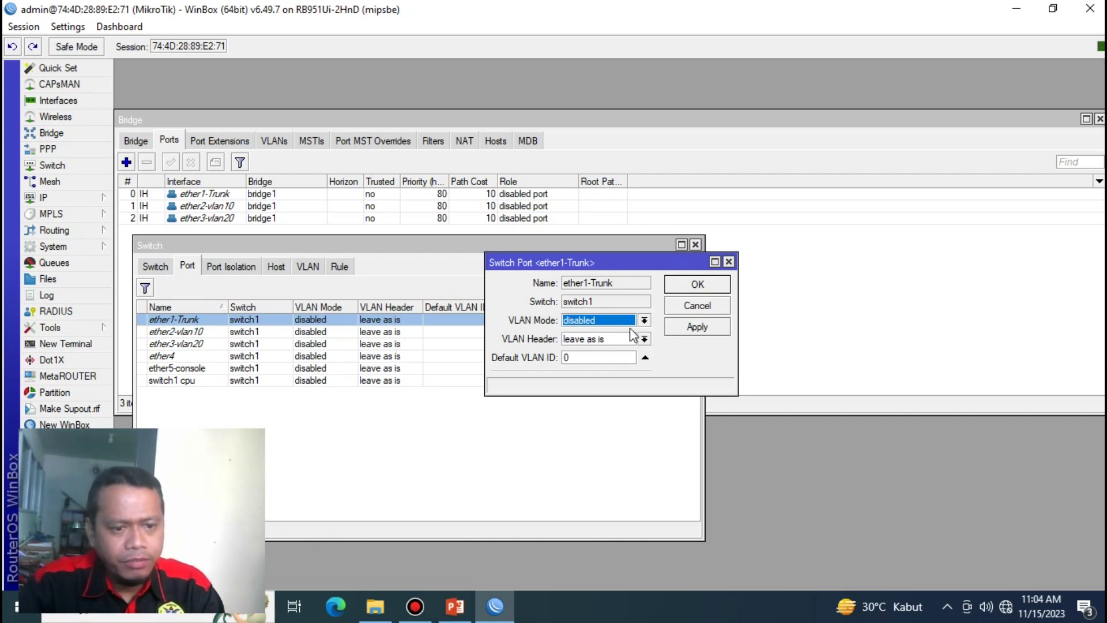
left_click(605, 323)
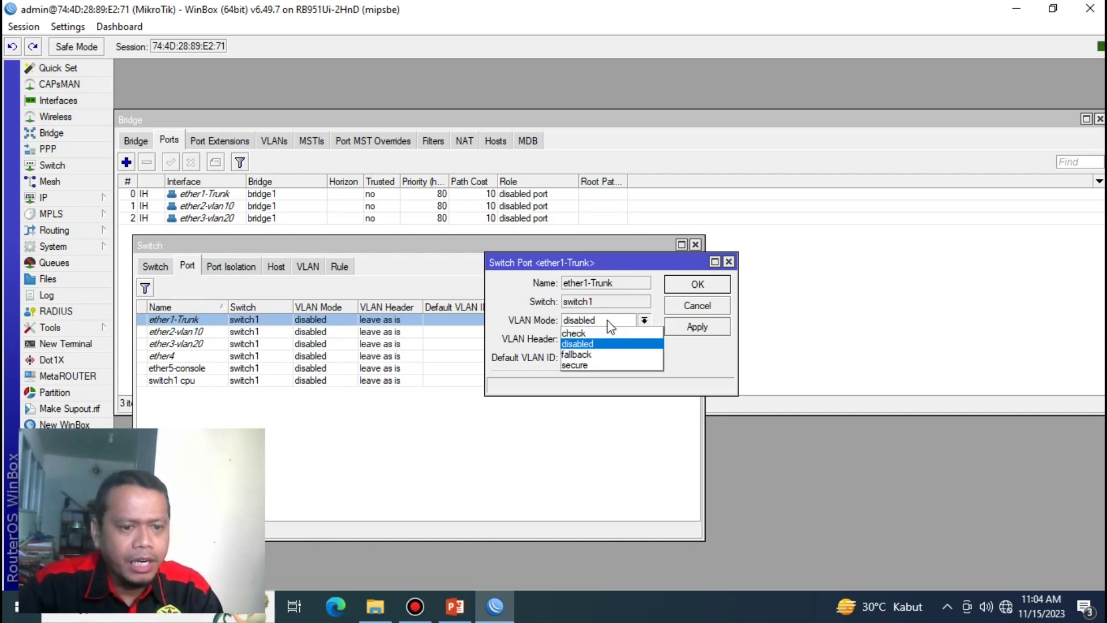
left_click(594, 364)
left_click(571, 340)
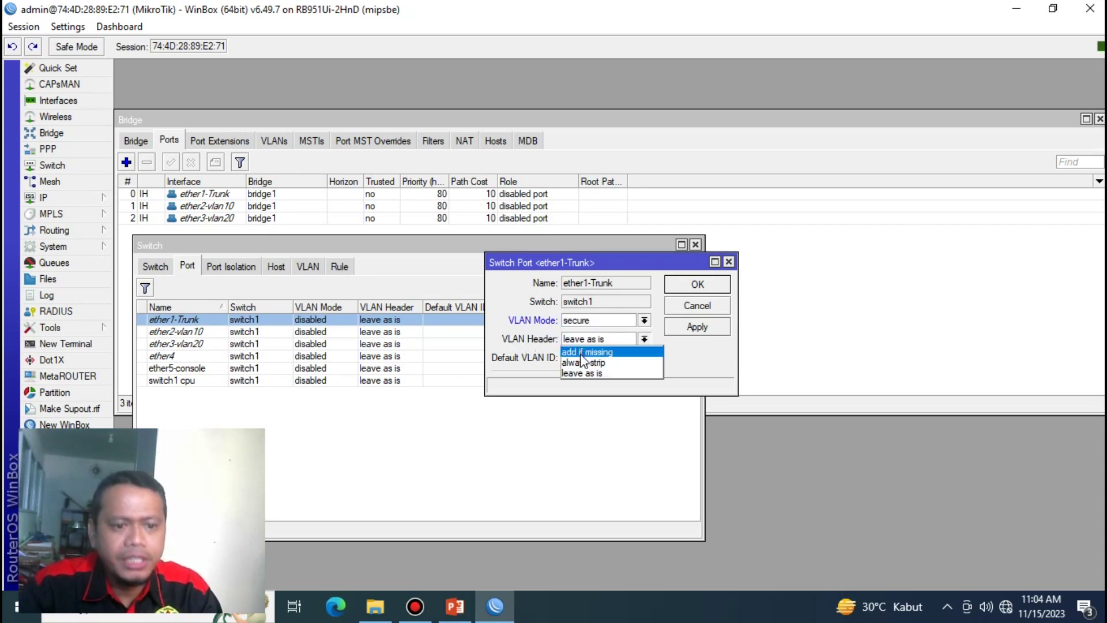
left_click(581, 353)
left_click(698, 284)
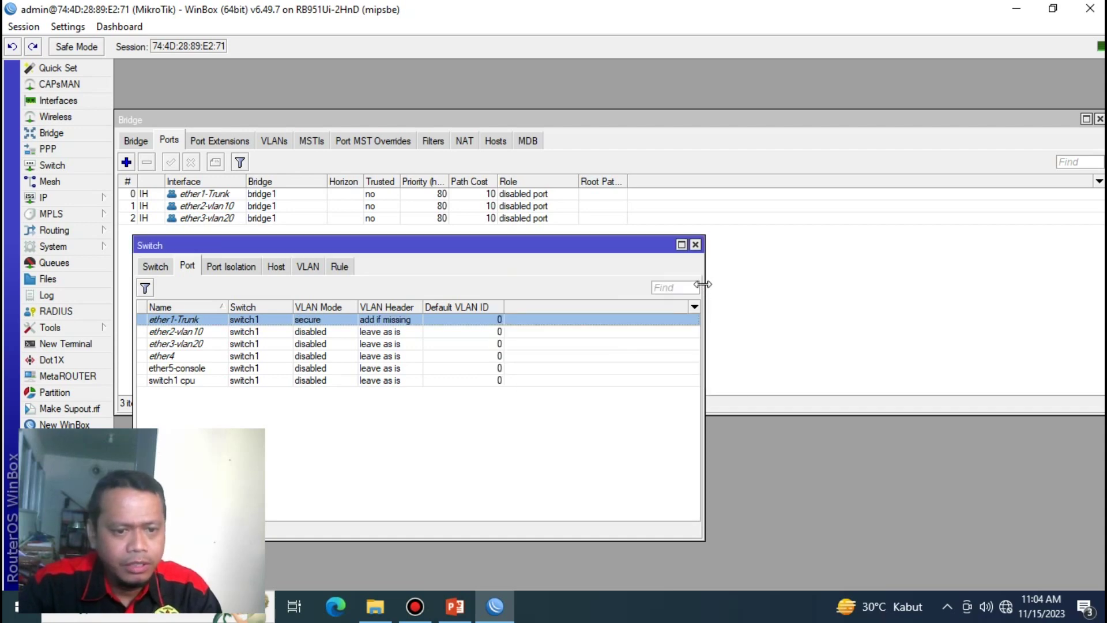
Set the ether2-vlan10 switch port to VLAN mode secure, VLAN header always strip and default VLAN ID 10.
left_click(172, 333)
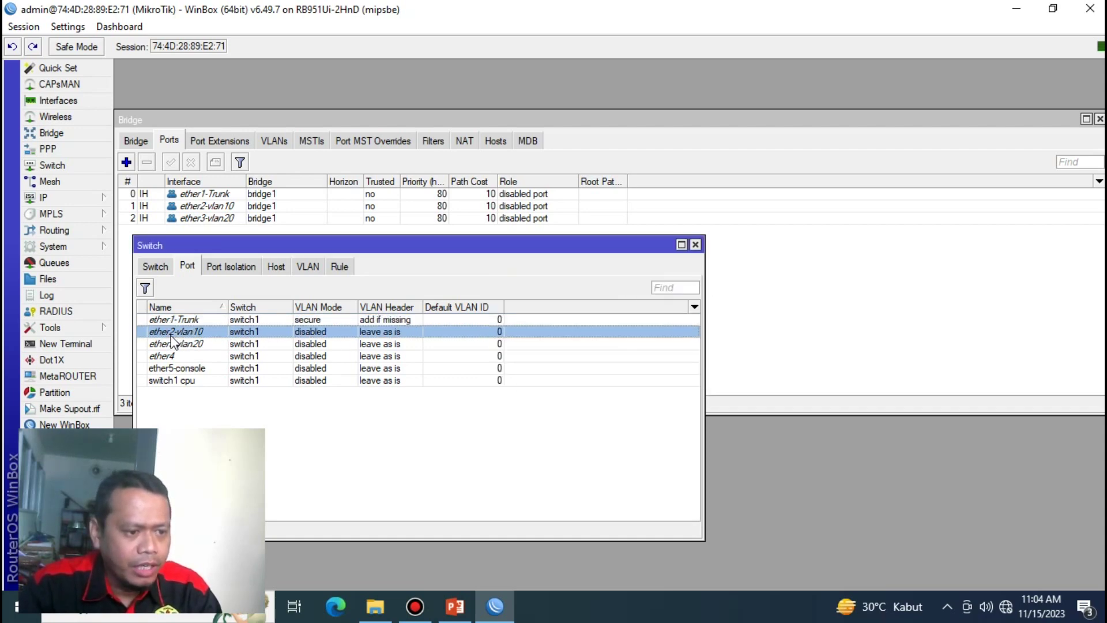
double_click(172, 332)
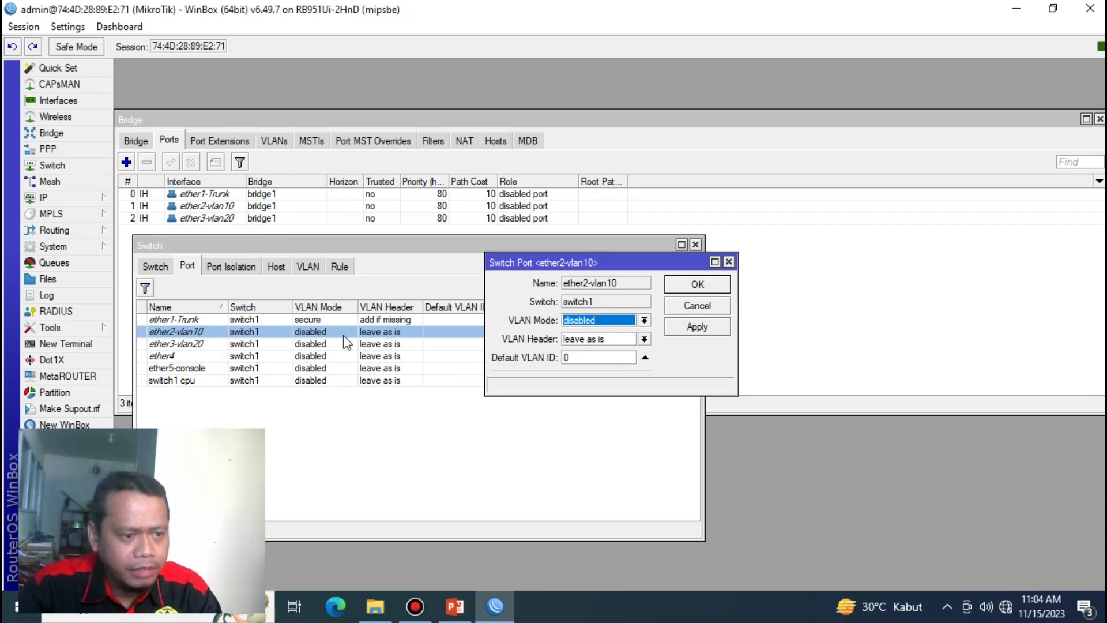
left_click(612, 329)
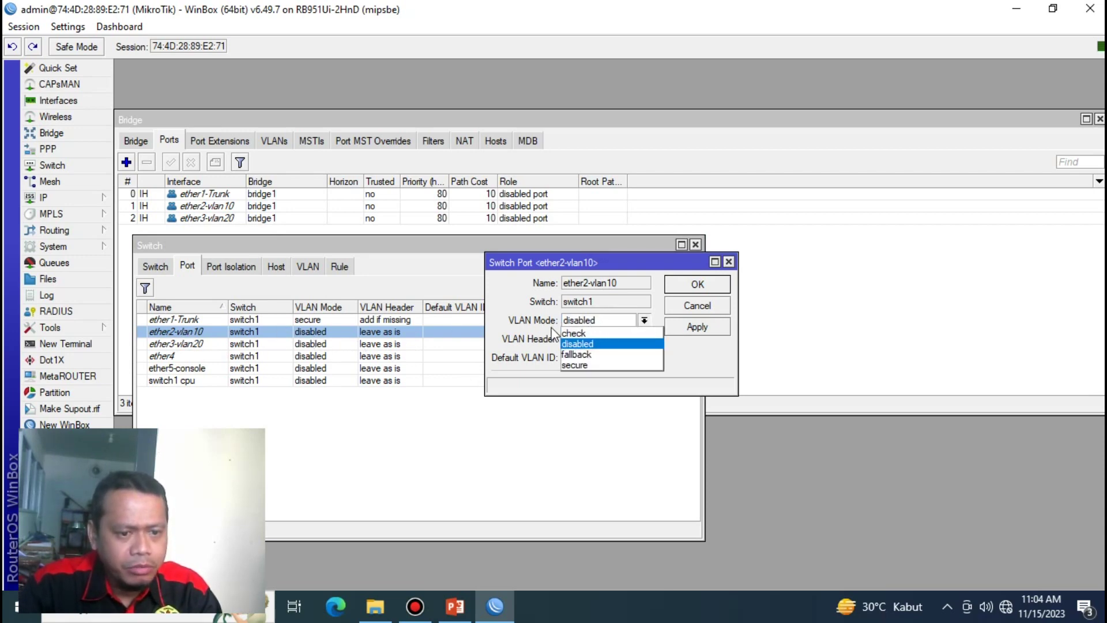
left_click(592, 363)
left_click(603, 338)
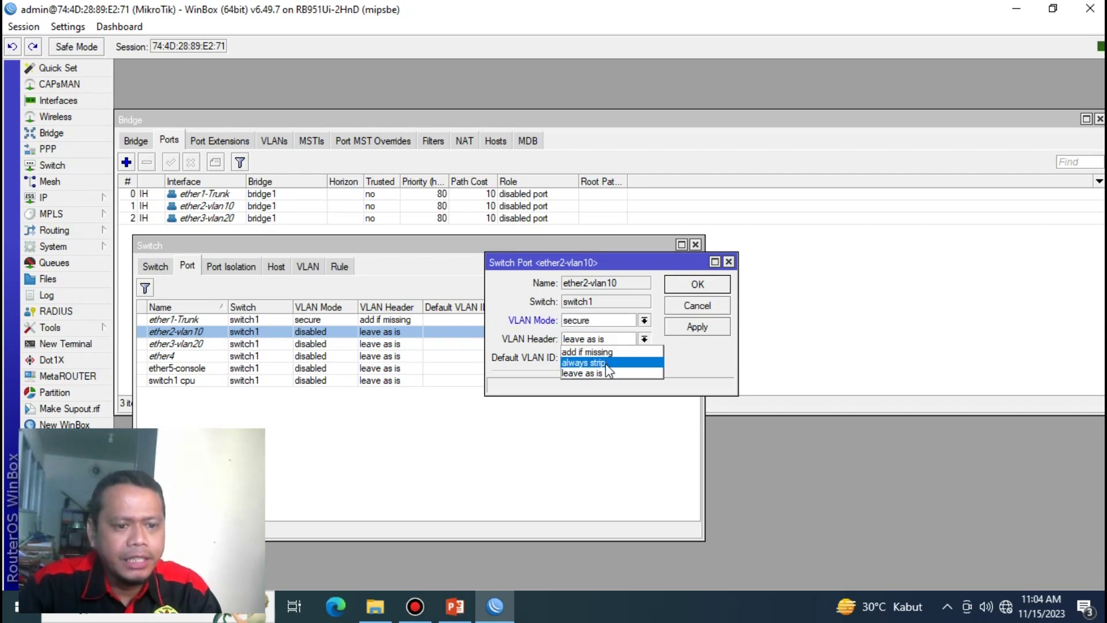
left_click(605, 363)
key("Tab")
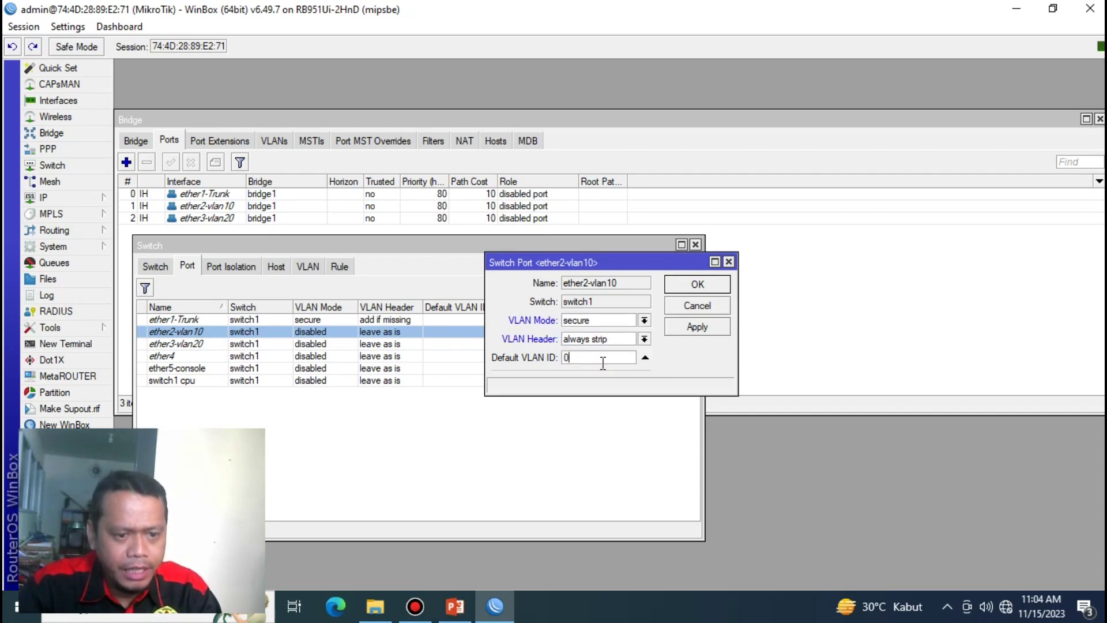
type("10")
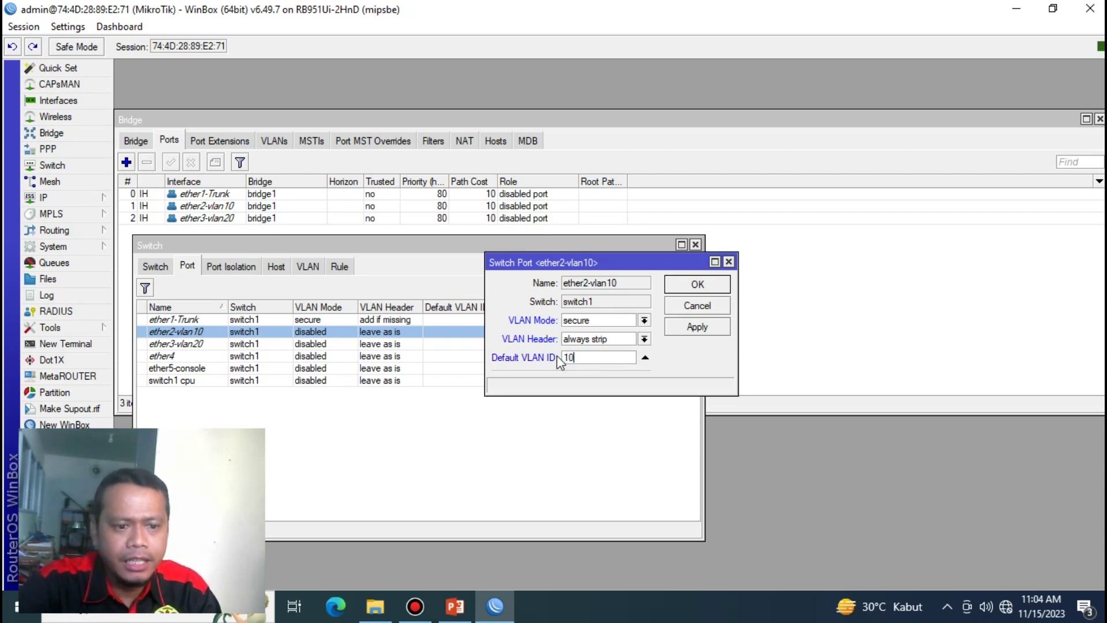
left_click(698, 284)
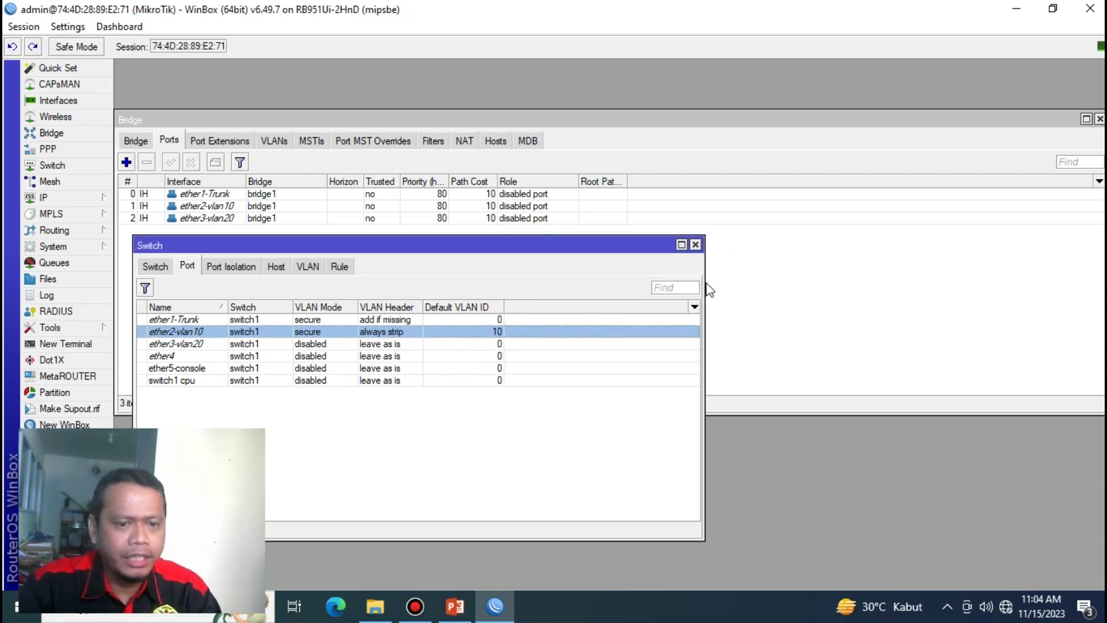
Set the ether3-vlan20 switch port to VLAN mode secure, VLAN header always strip and default VLAN ID 20.
double_click(231, 346)
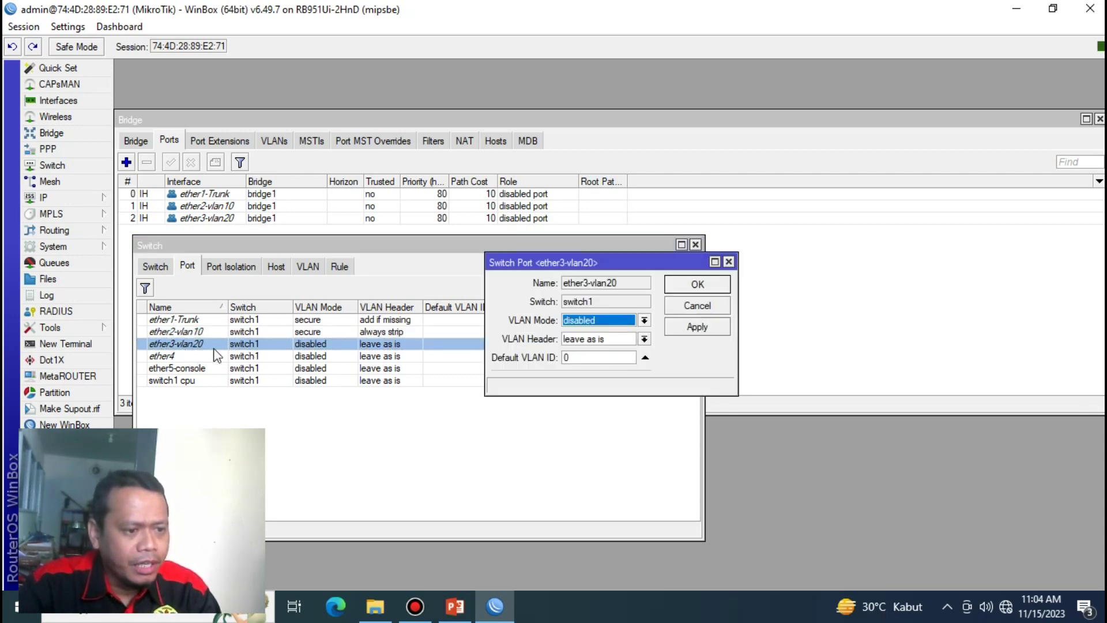
left_click(602, 324)
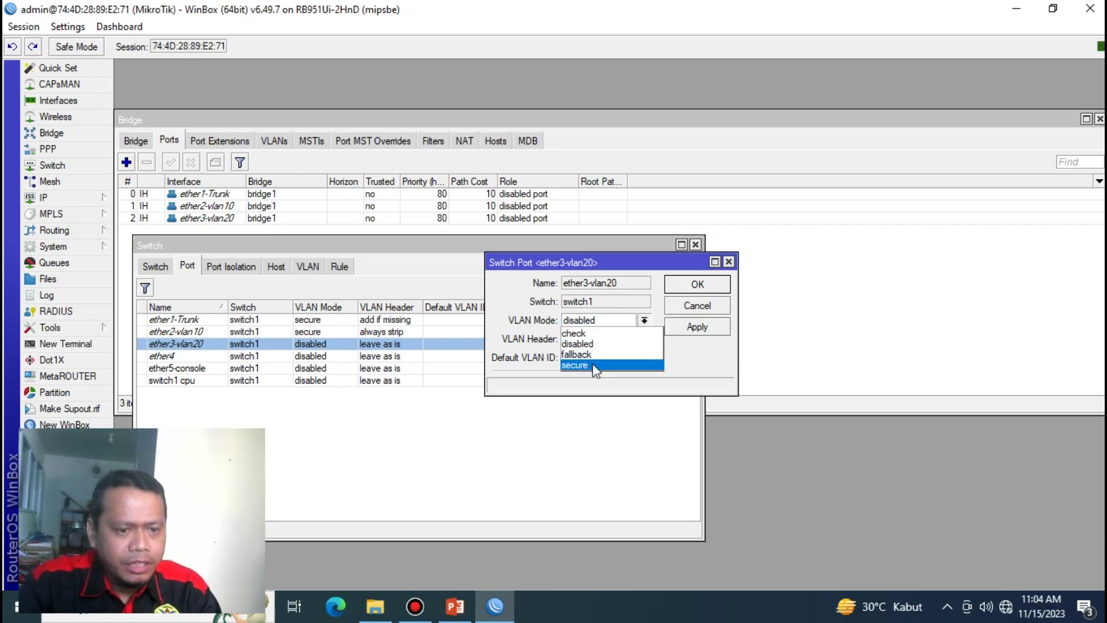
left_click(593, 365)
left_click(606, 338)
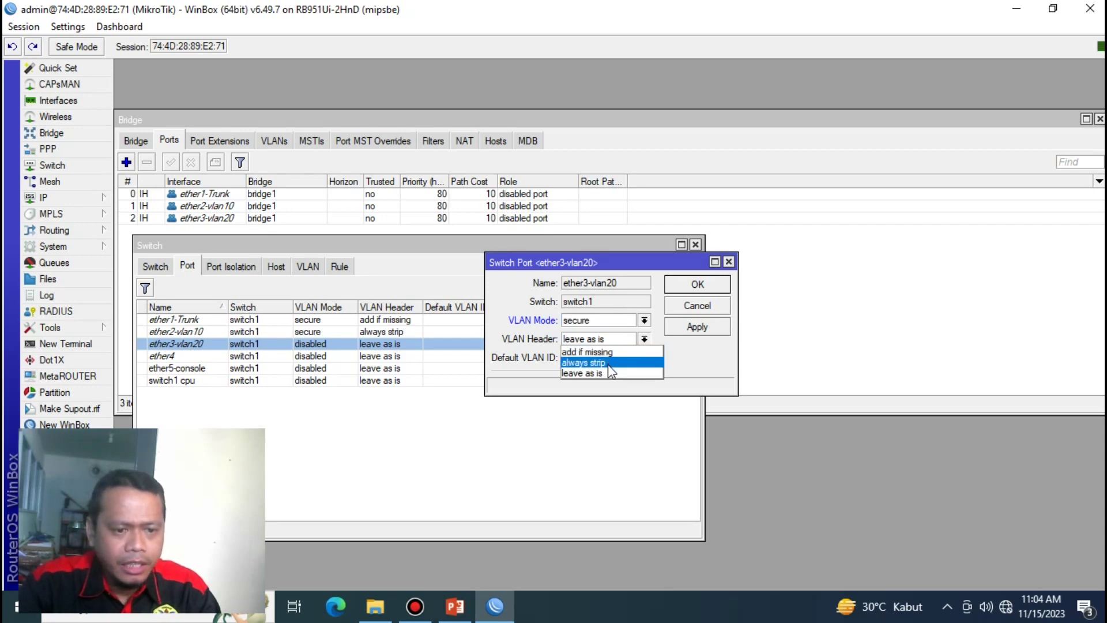
left_click(608, 363)
key("Tab")
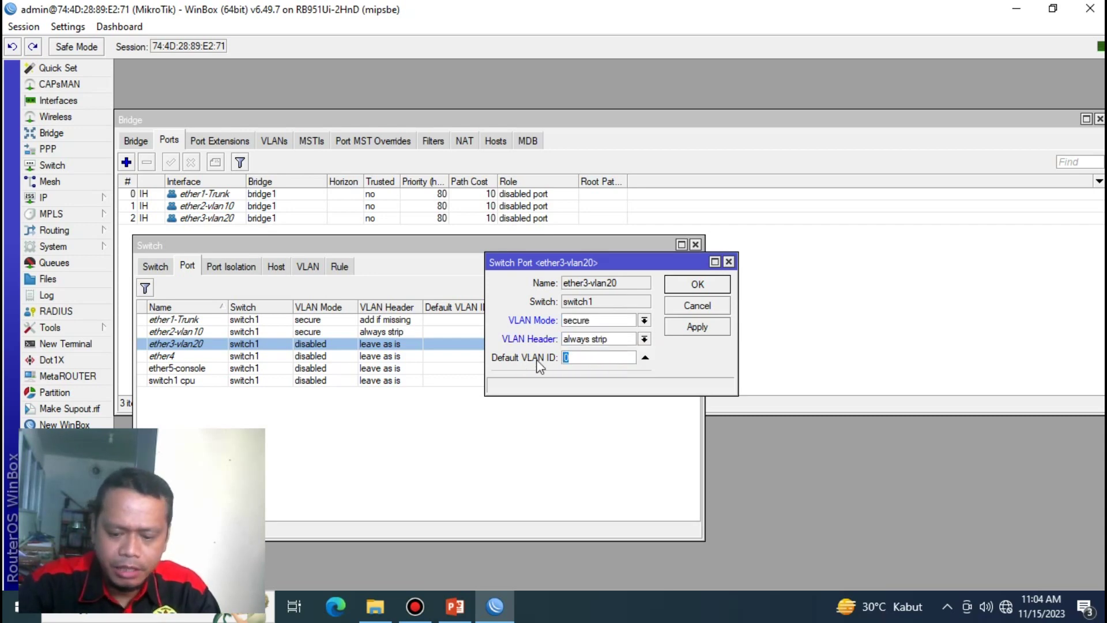
type("20")
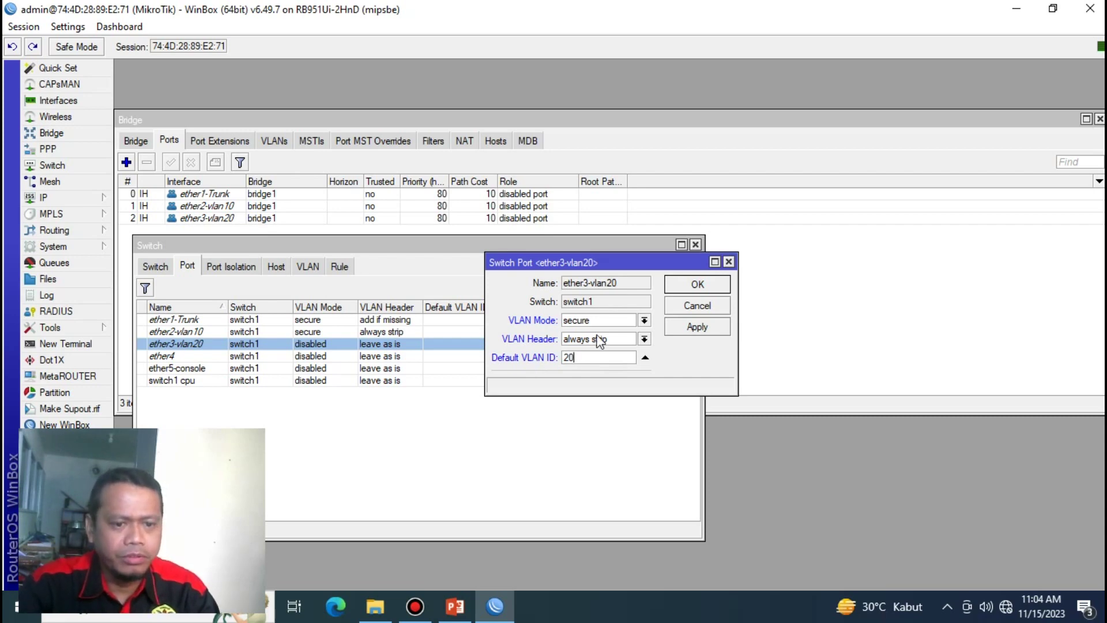
left_click(687, 291)
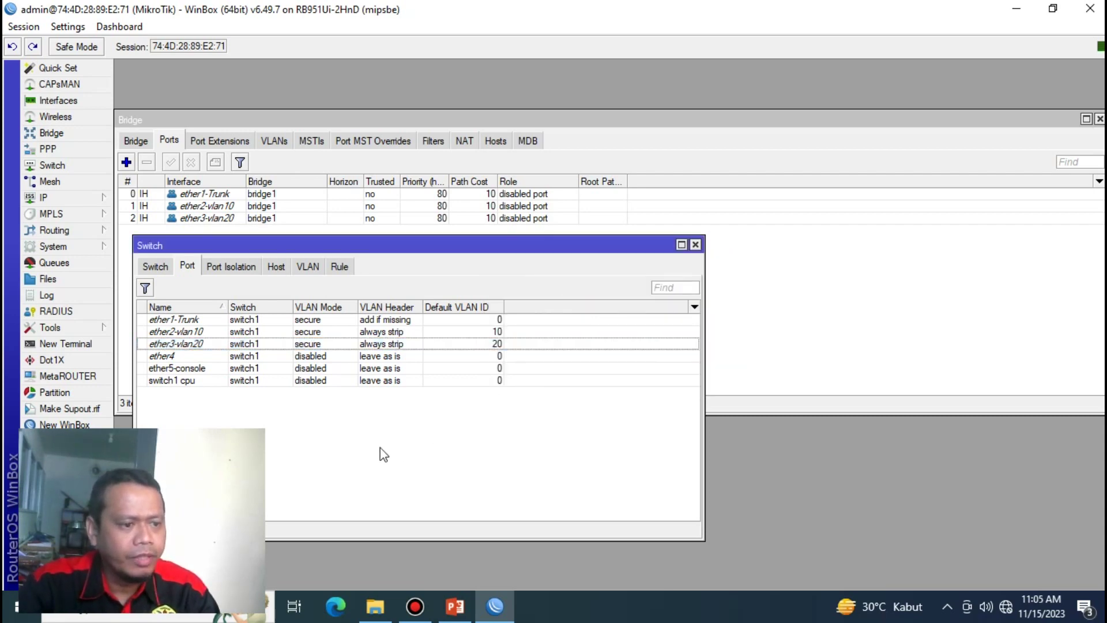
left_click_drag(373, 250, 383, 241)
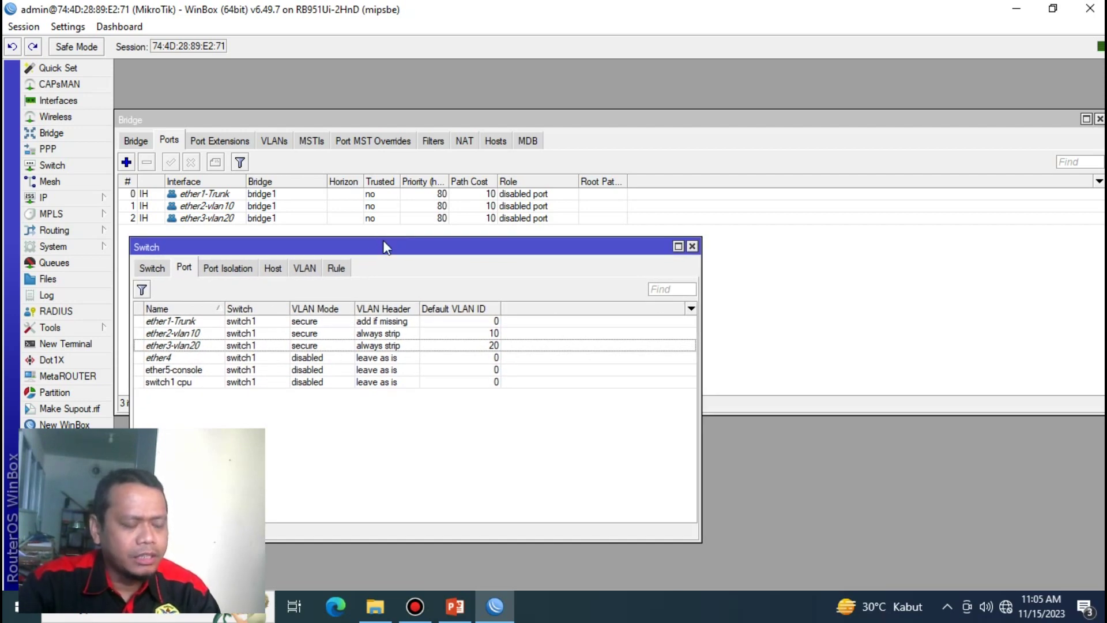